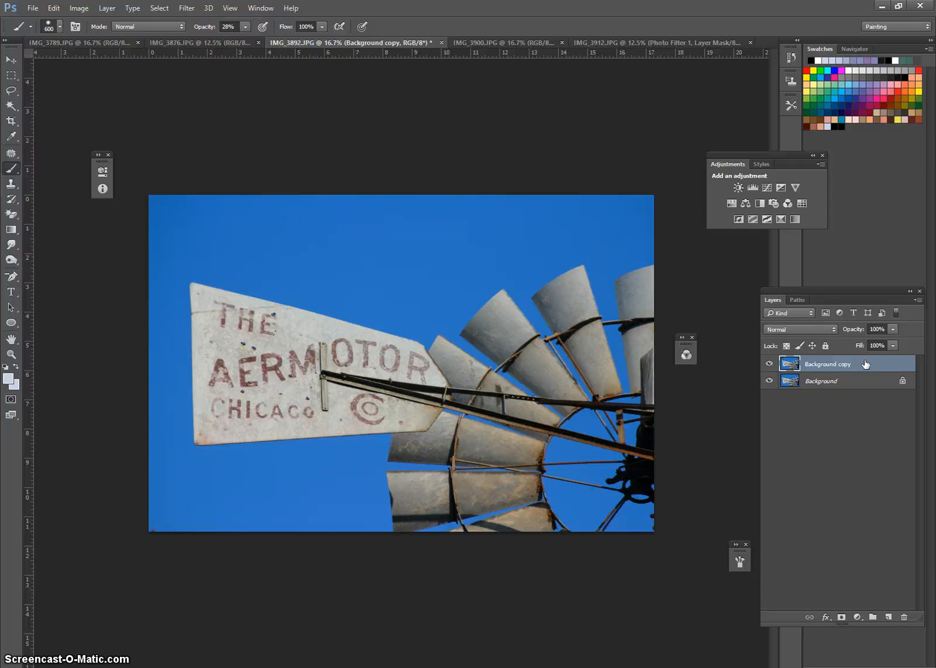
Add a Gradient Map adjustment layer above the background copy and open its gradient for editing.
click(796, 218)
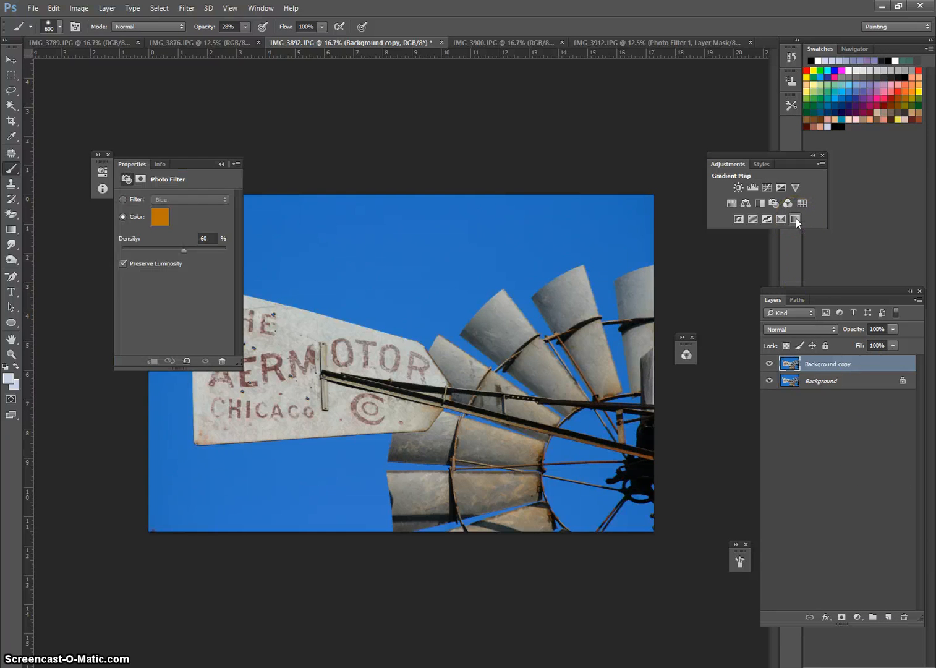
drag(164, 168, 716, 414)
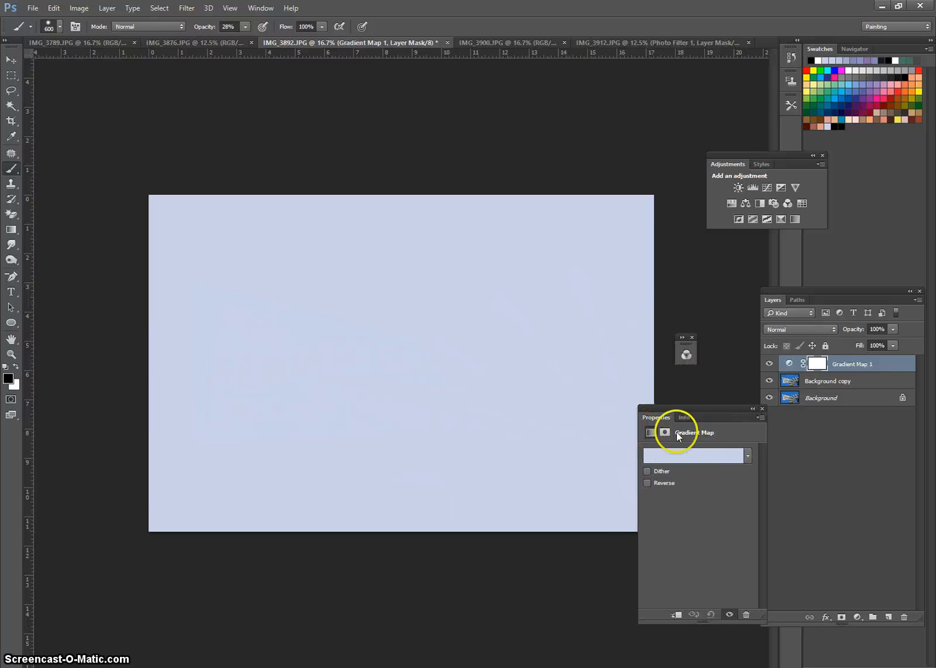
click(699, 455)
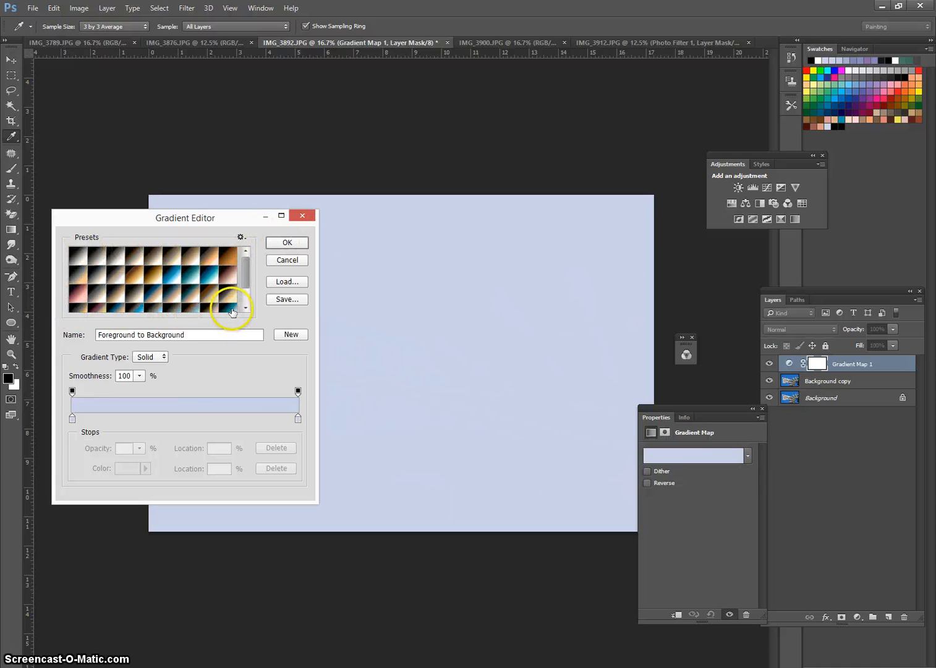
click(241, 238)
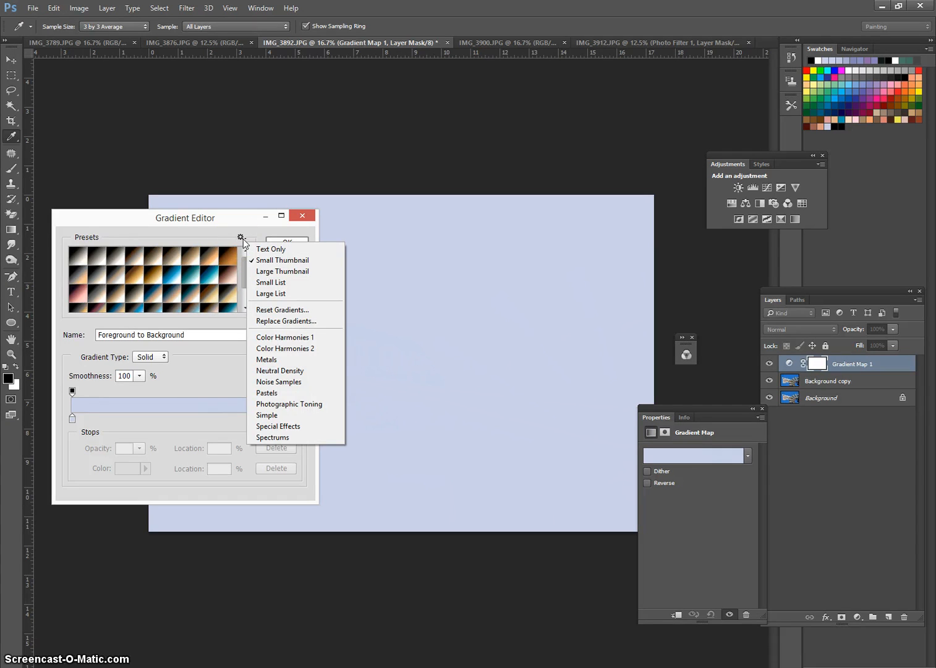
click(242, 240)
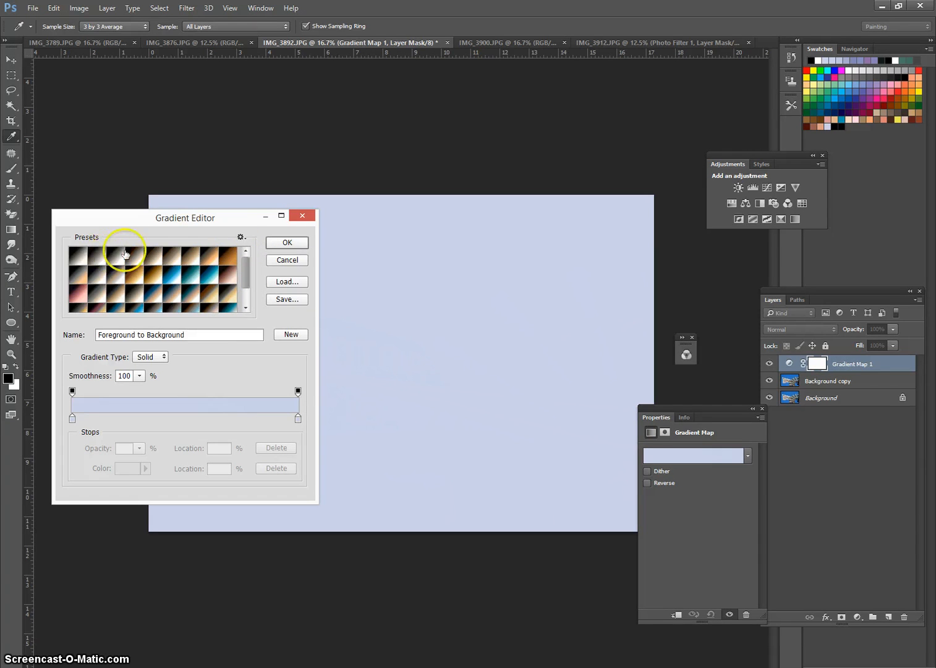
click(241, 239)
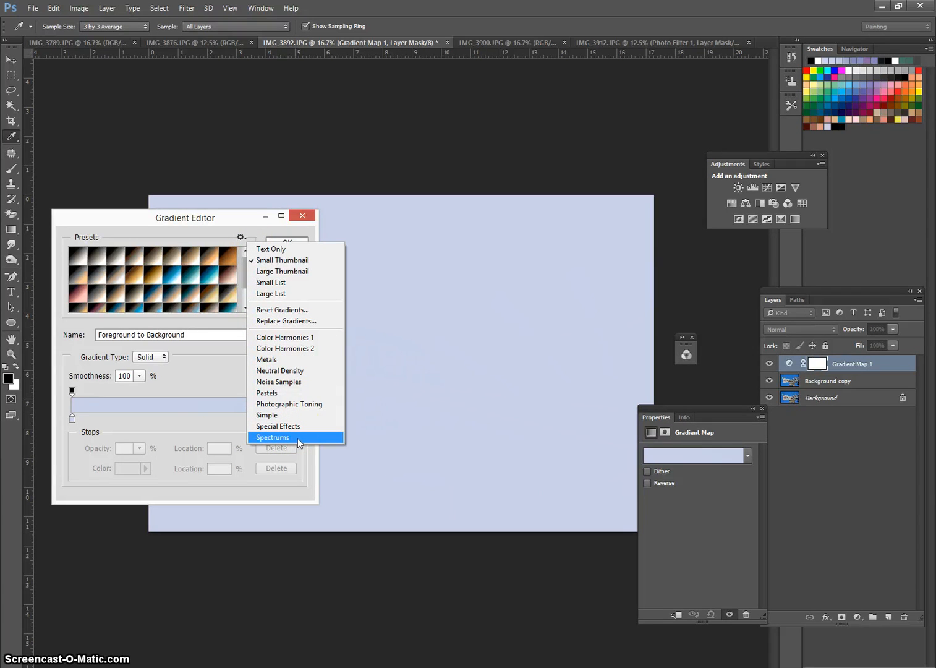
drag(294, 438, 313, 408)
click(431, 260)
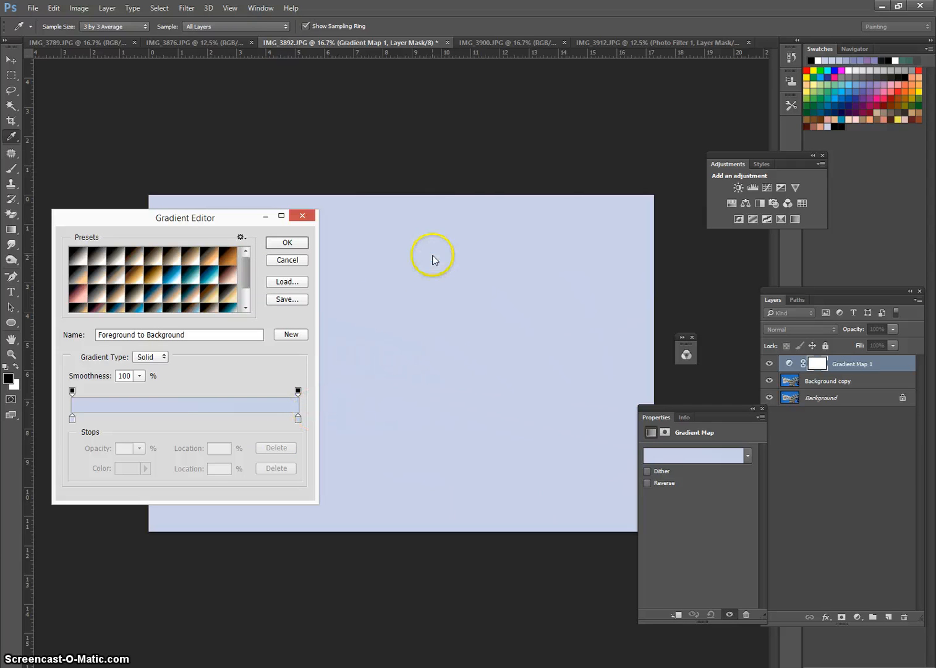
click(241, 237)
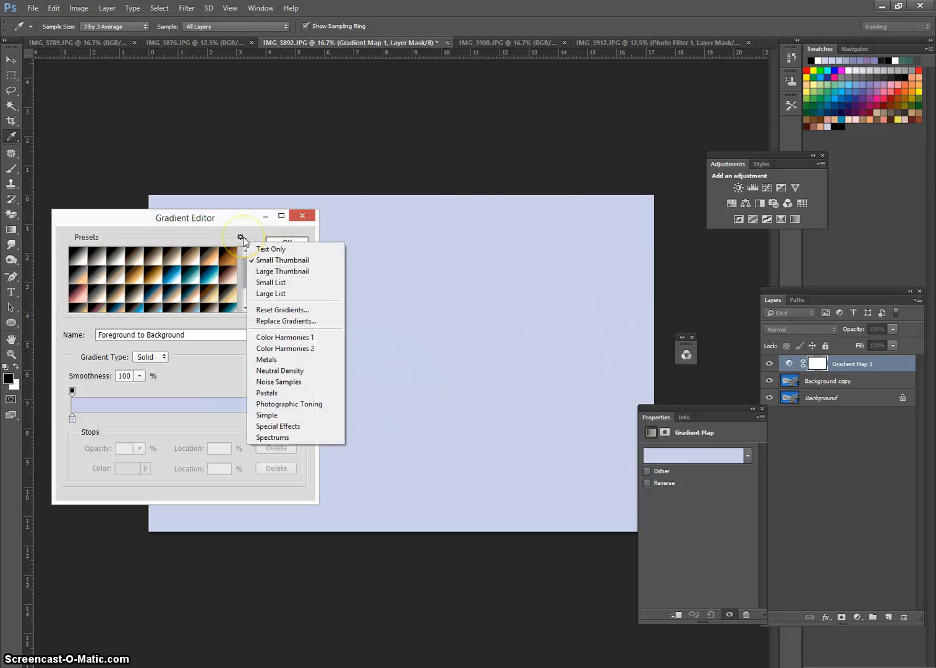
click(245, 241)
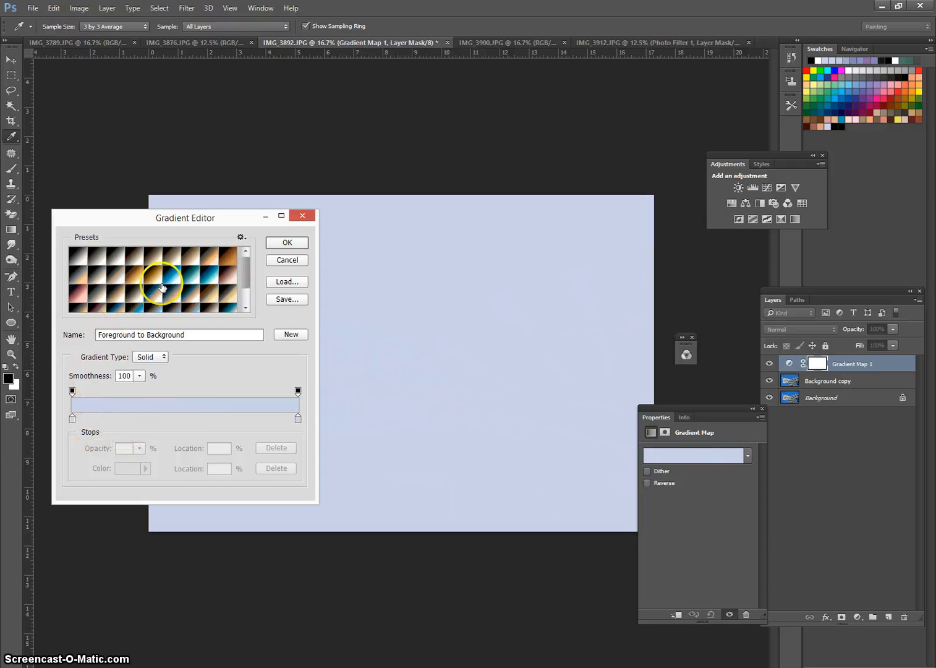
Try the Gold-Sepia and Gold-Selenium 1 presets on the gradient map.
click(209, 272)
click(203, 272)
drag(196, 231, 228, 160)
click(248, 222)
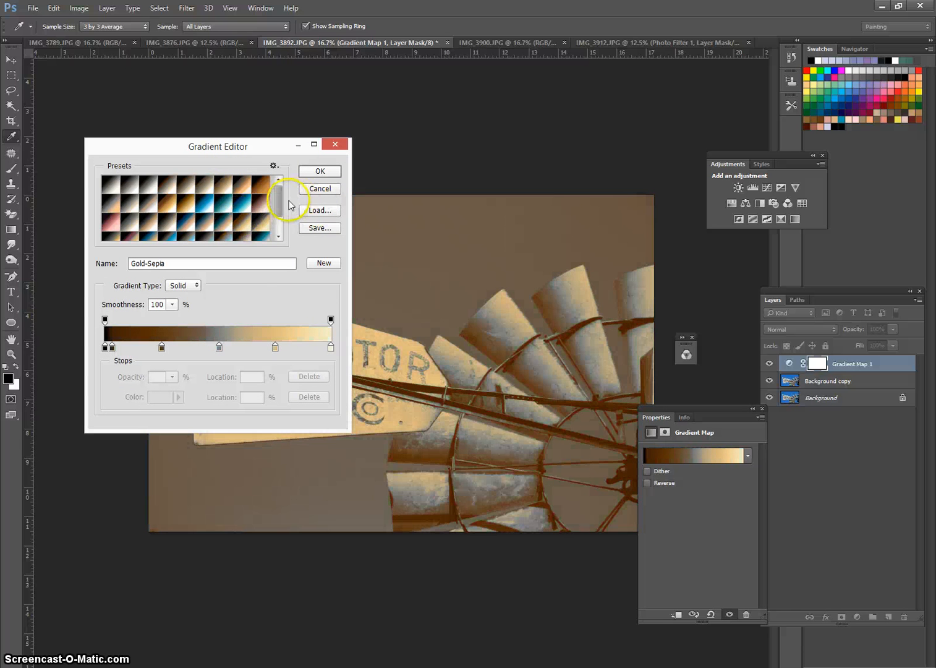
scroll(278, 212, down, 2)
click(268, 201)
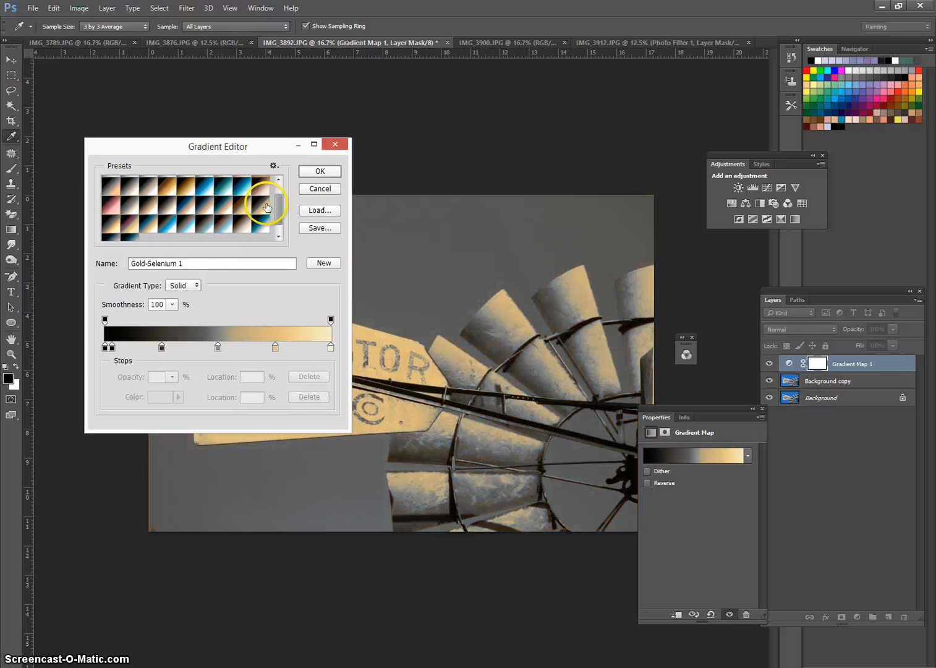
drag(244, 147, 237, 100)
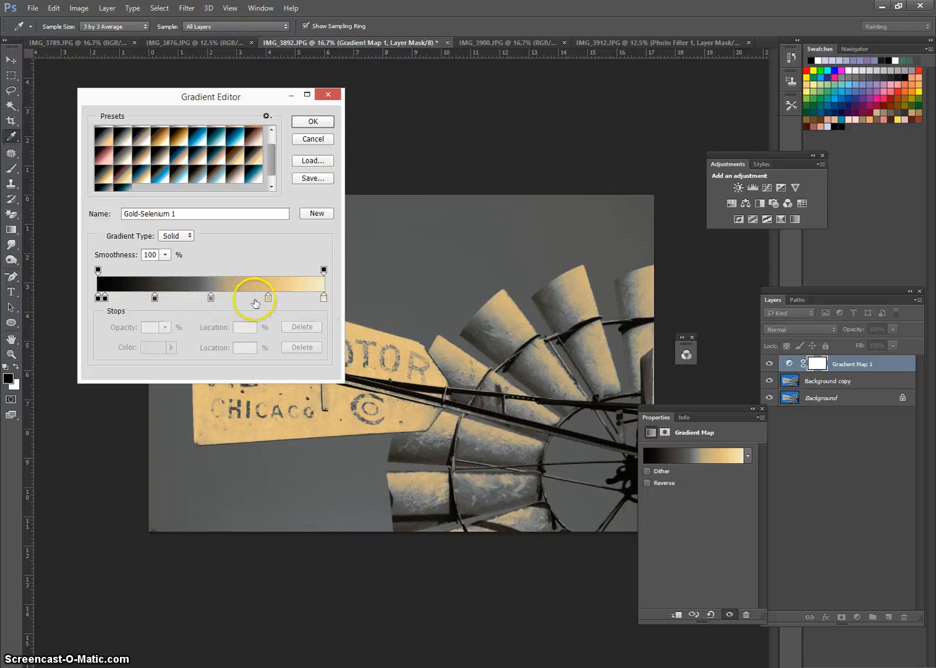
Change the gradient's light end stop to color f7f4e2 and delete the second dark stop beside the black end.
double_click(324, 298)
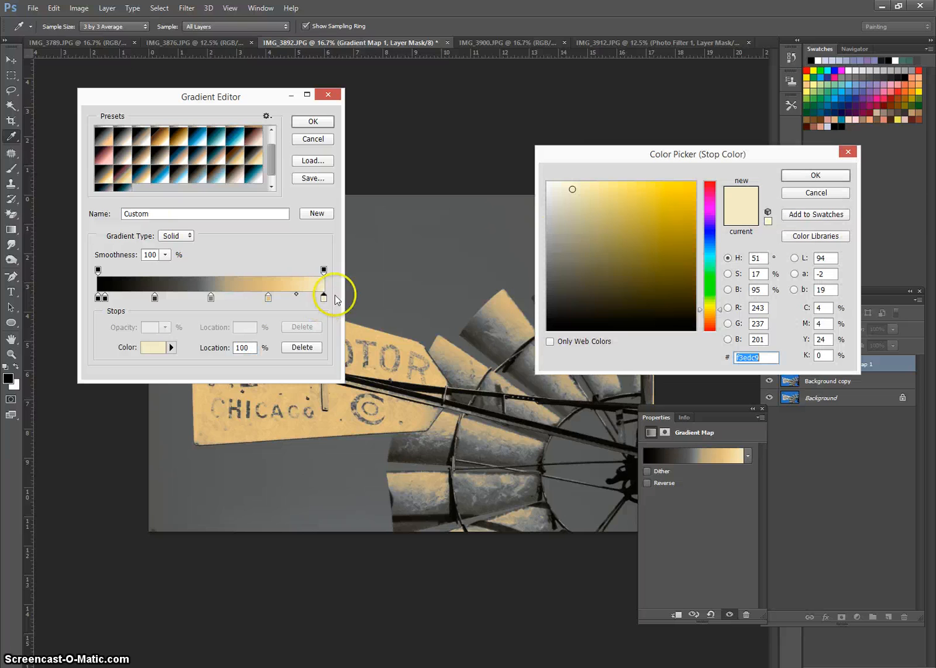
click(560, 186)
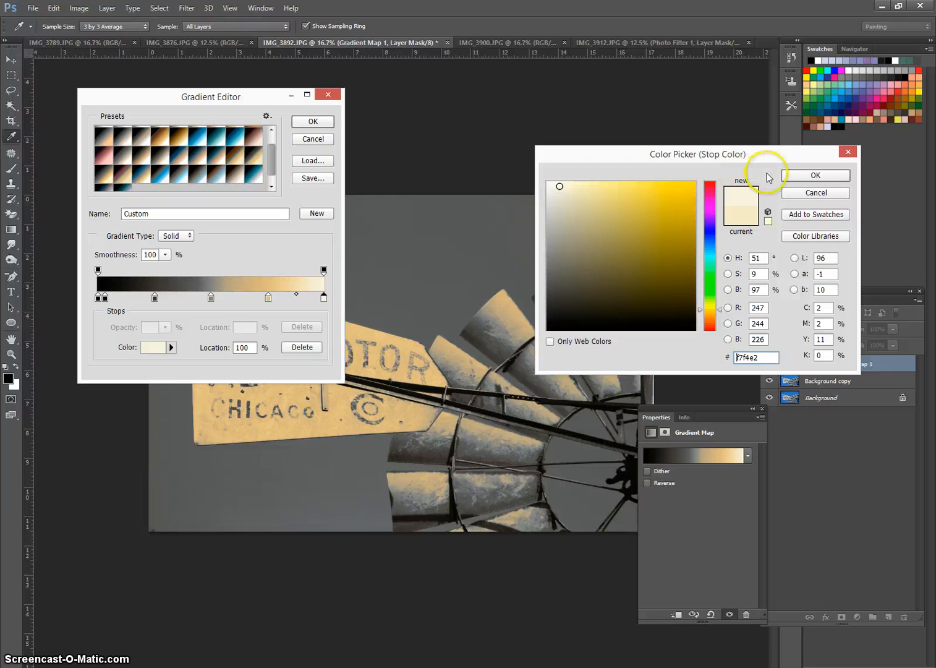
click(797, 176)
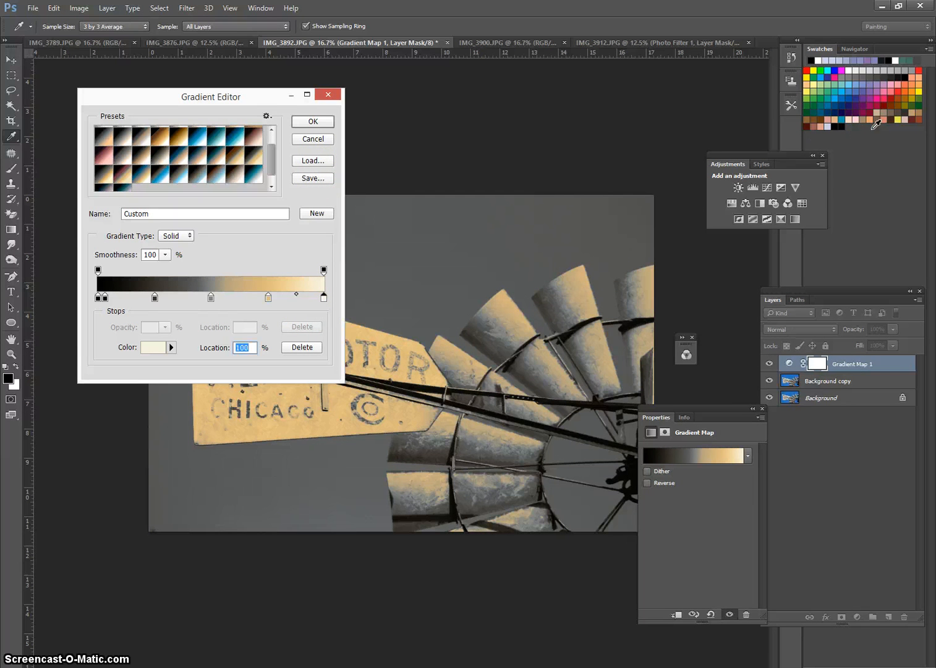
click(104, 298)
key(Delete)
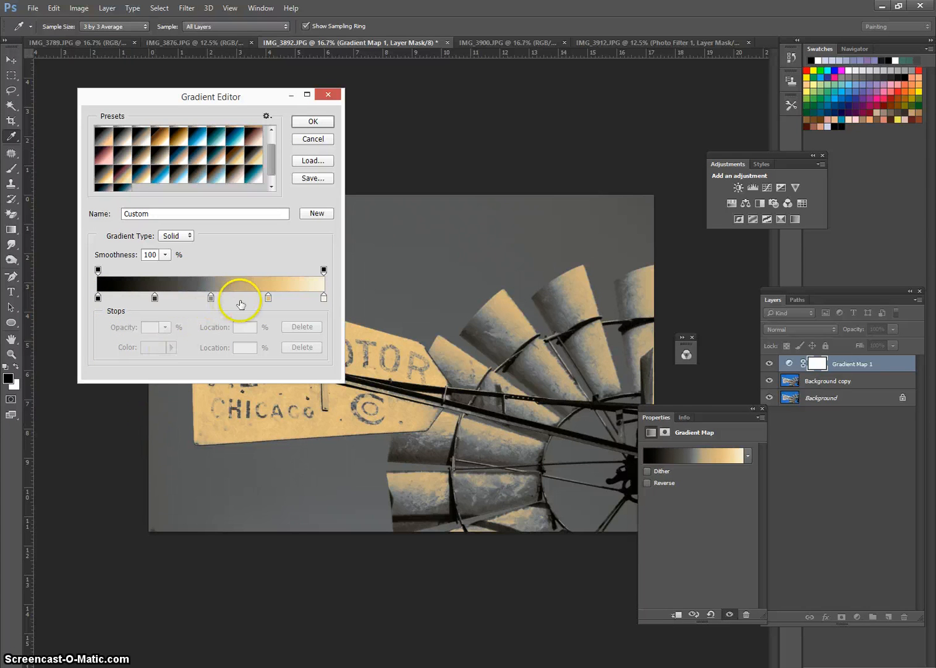
Add a color stop at 67% on the gradient and set its color to e3db9a.
click(248, 300)
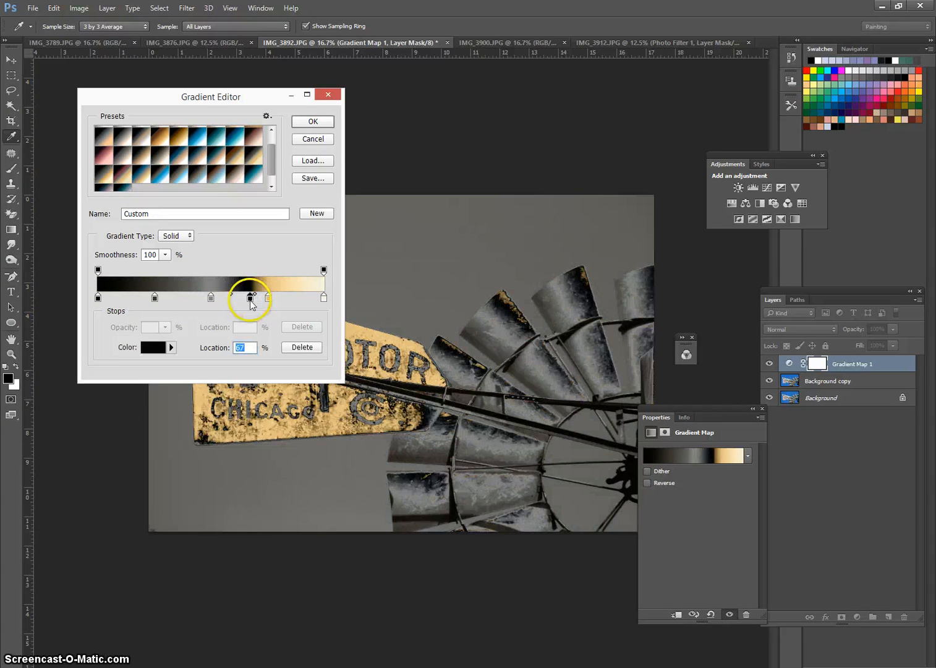
double_click(251, 299)
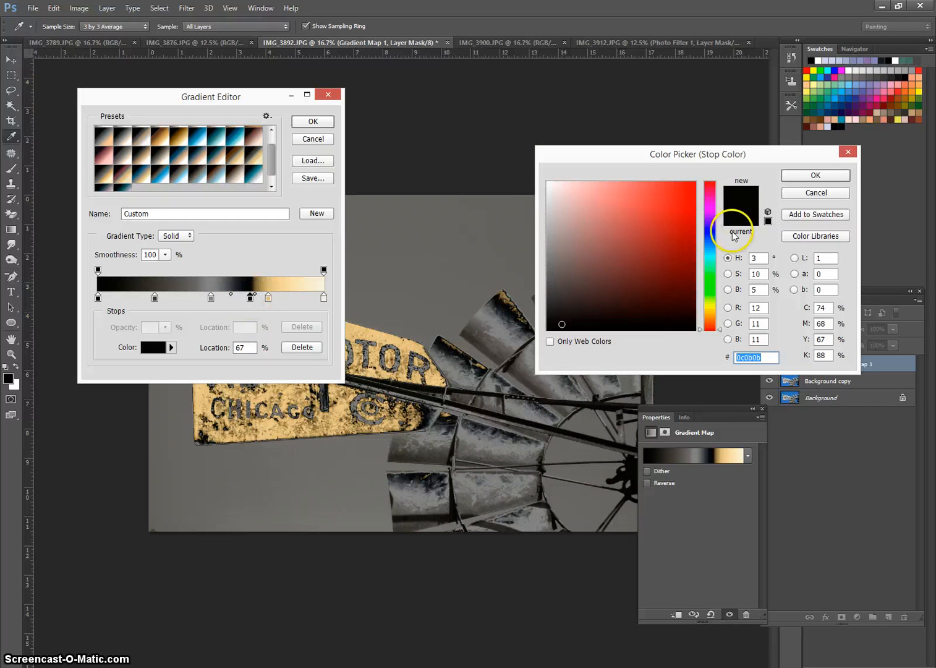
drag(699, 317, 696, 309)
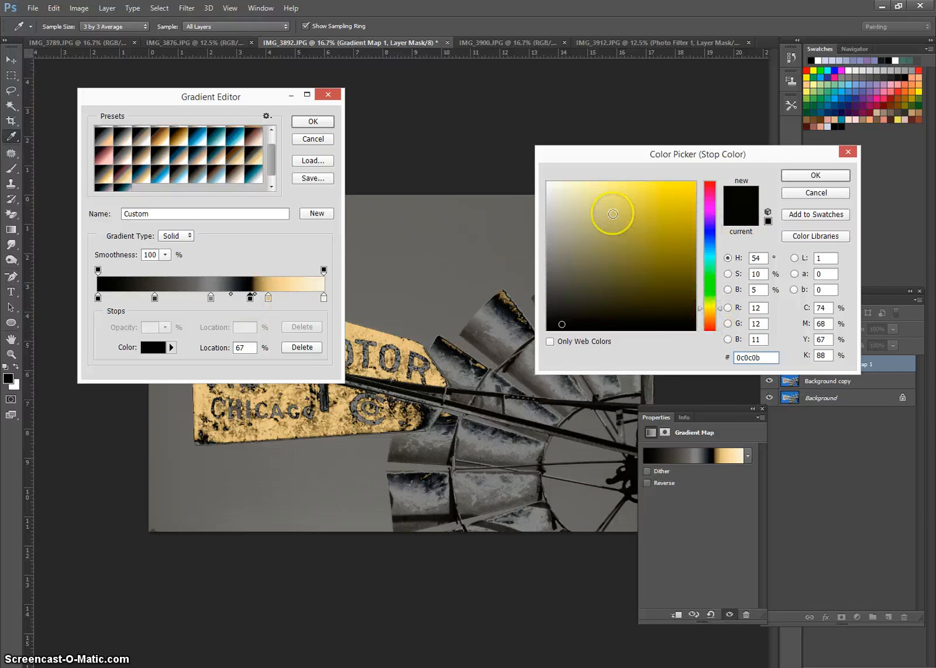
click(598, 202)
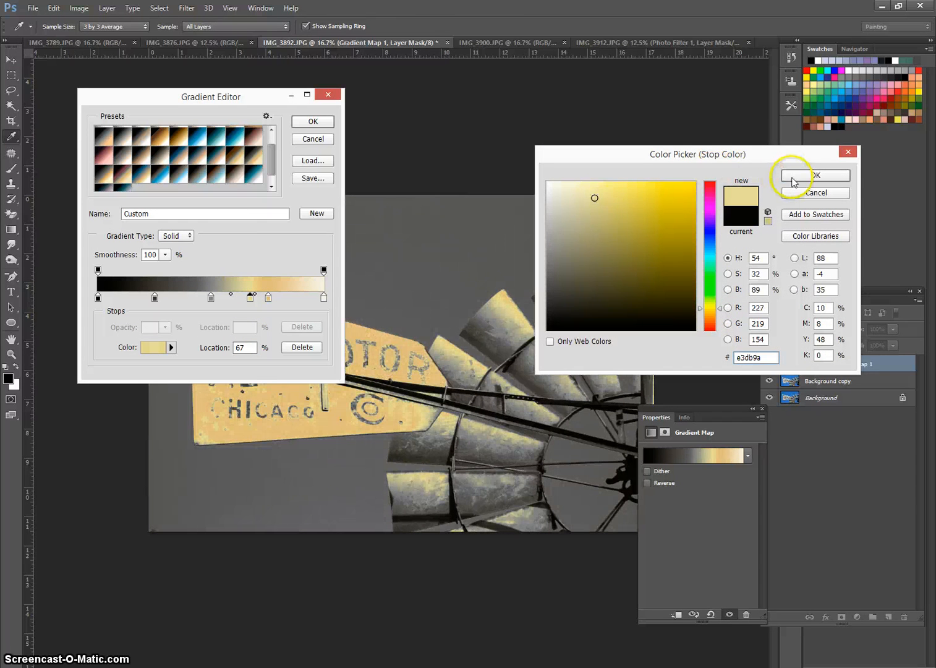
click(798, 176)
Shift the orange stop toward the light end and set the midpoint between the yellow and orange stops to 37%.
drag(268, 298, 275, 299)
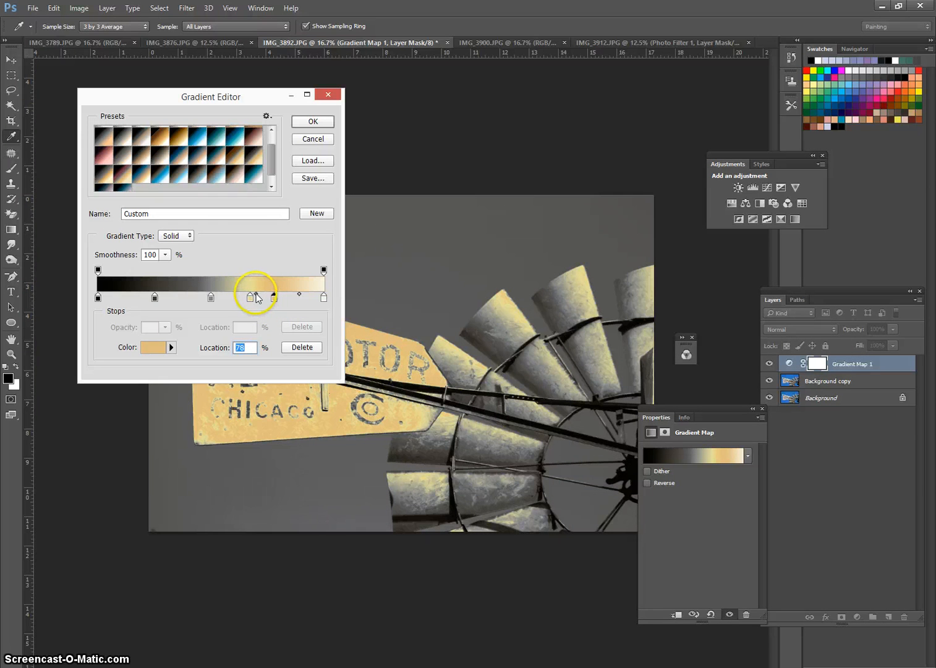
click(256, 295)
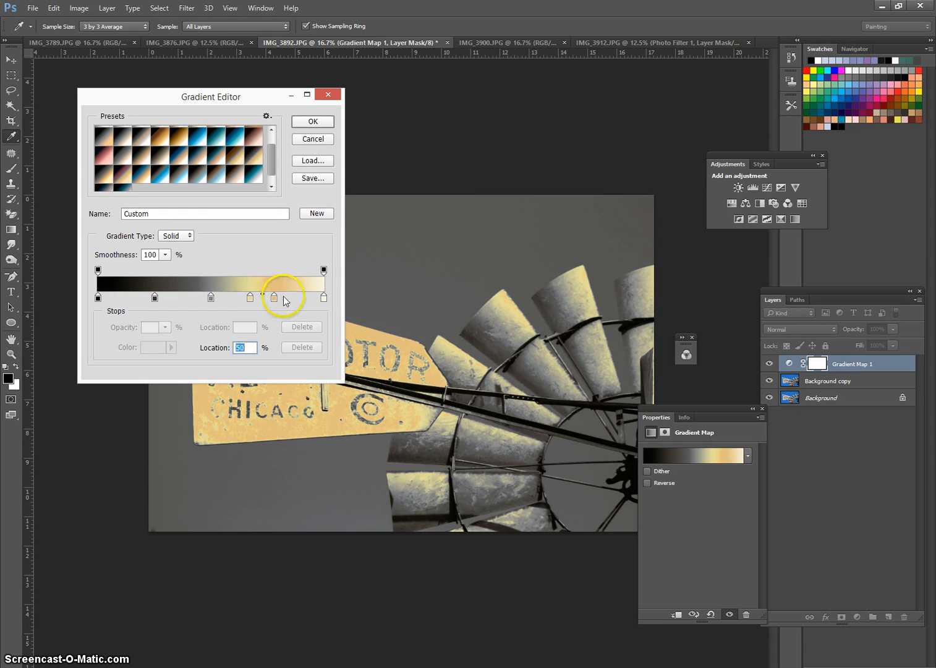
mouse_move(274, 298)
mouse_down()
mouse_move(283, 300)
mouse_move(262, 294)
mouse_up()
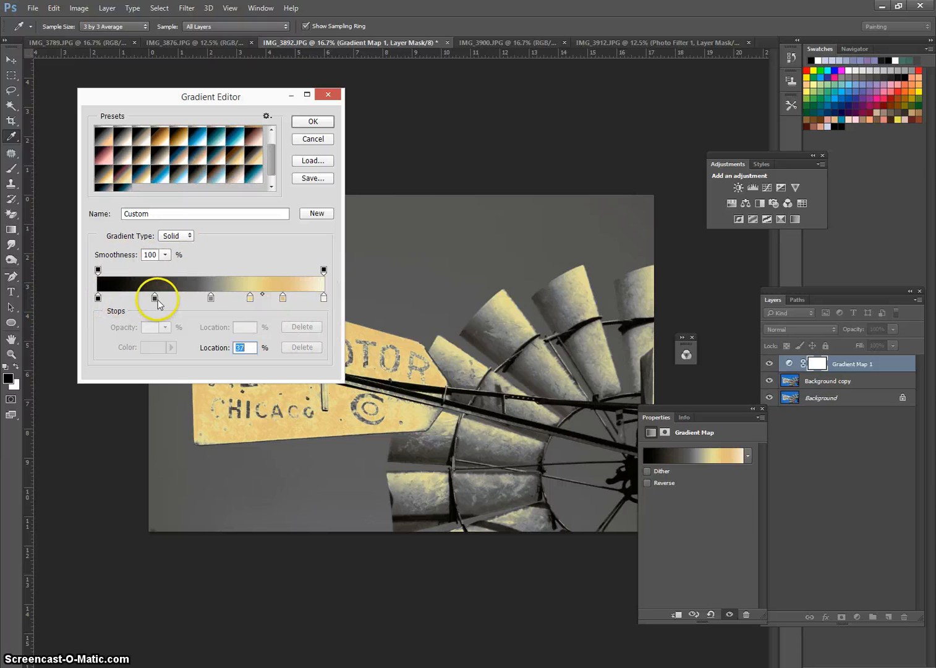
Remove all intermediate color stops from the gradient, including a trial orange stop at 66%, keeping only the black and cream ends.
drag(155, 298, 157, 334)
drag(211, 298, 209, 338)
drag(250, 298, 328, 314)
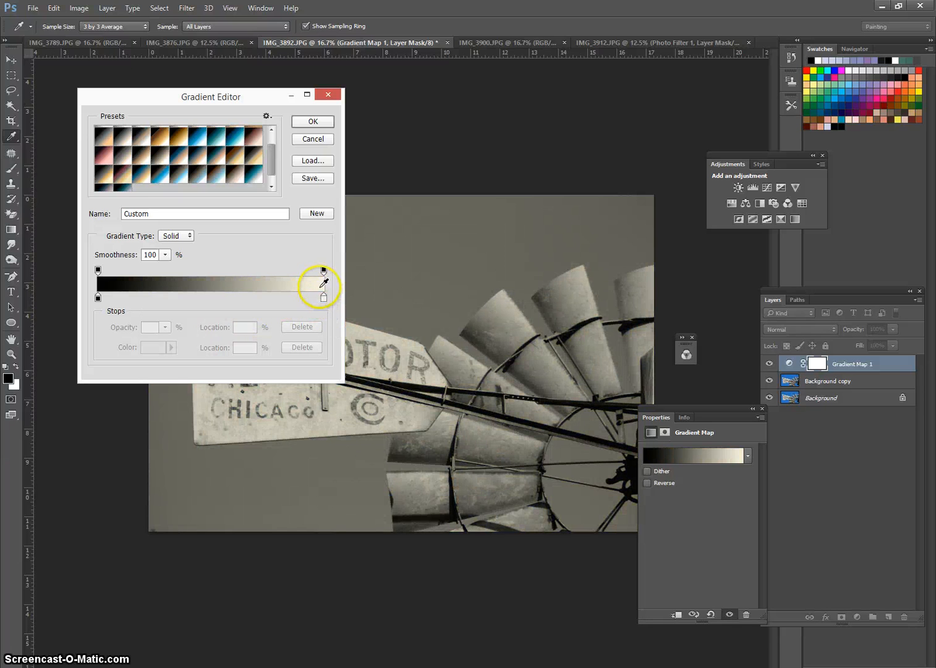
click(247, 298)
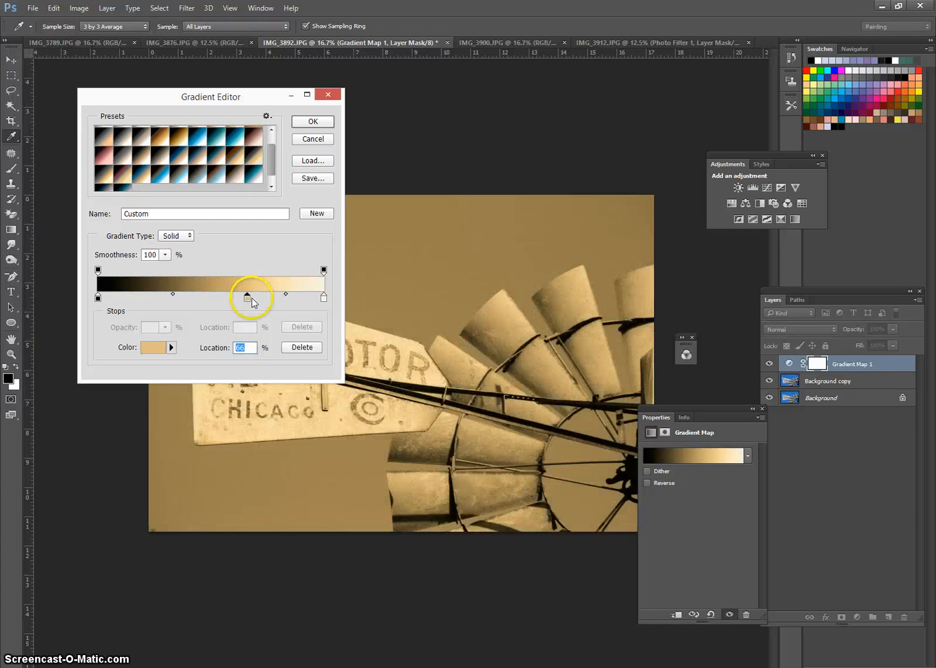
drag(248, 298, 247, 305)
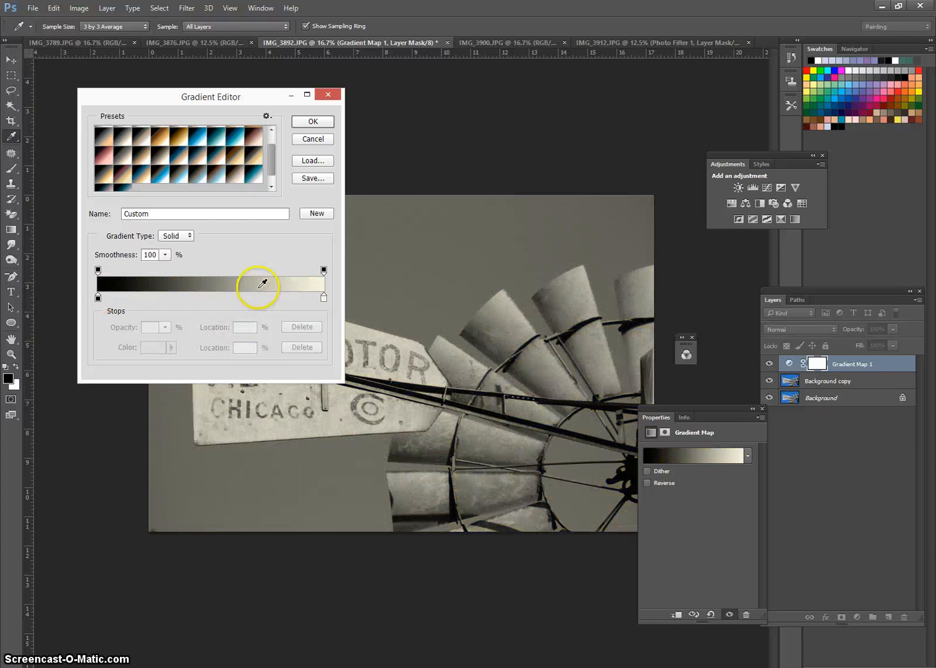
Preview the Sepia-Blue 2 and Sepia-Blue 1 presets, and apply the Sepia-Cyan preset to the gradient map.
drag(270, 165, 270, 142)
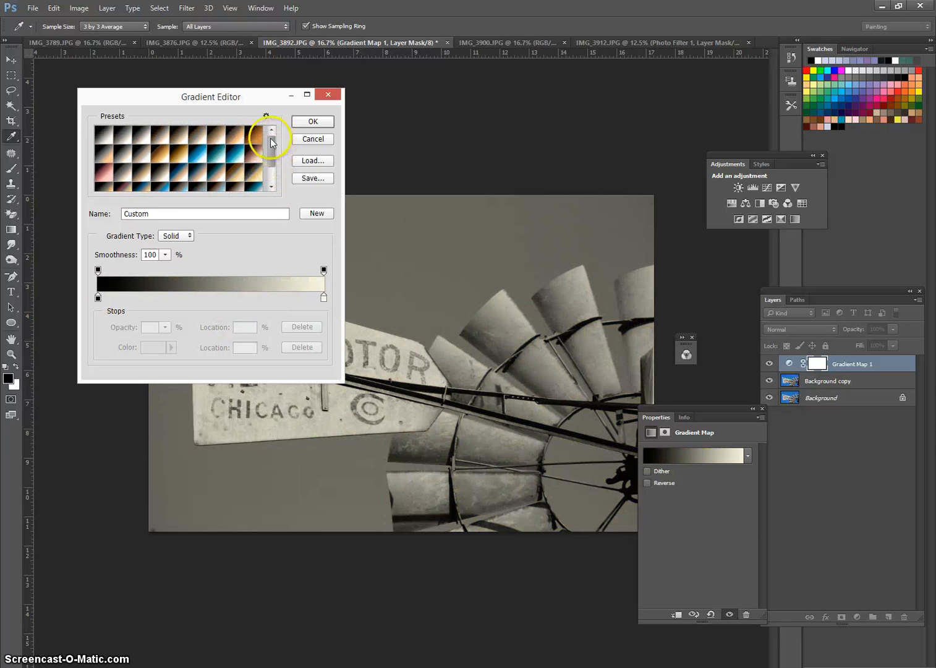
click(226, 175)
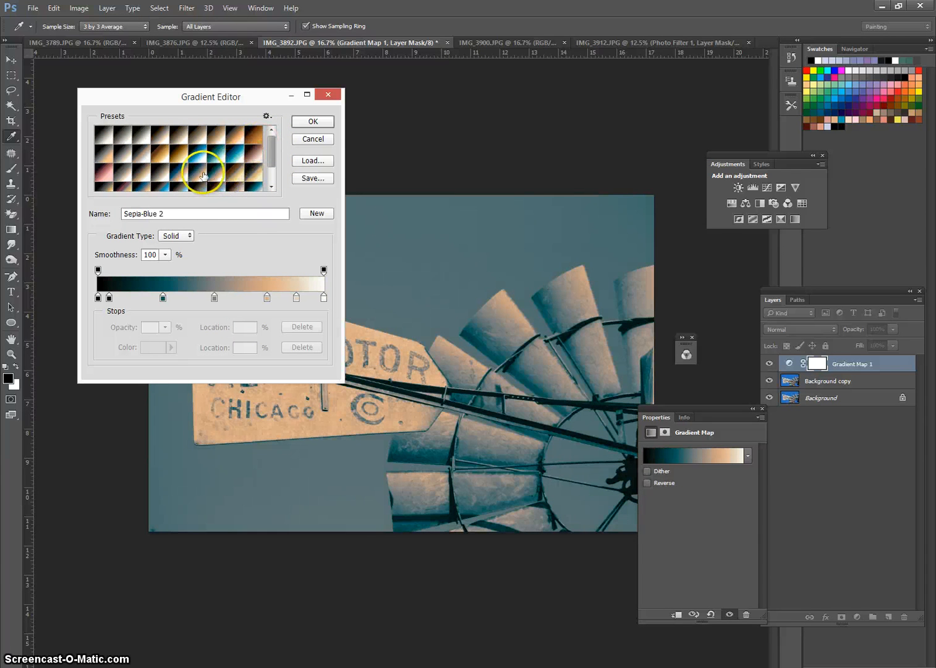
click(199, 176)
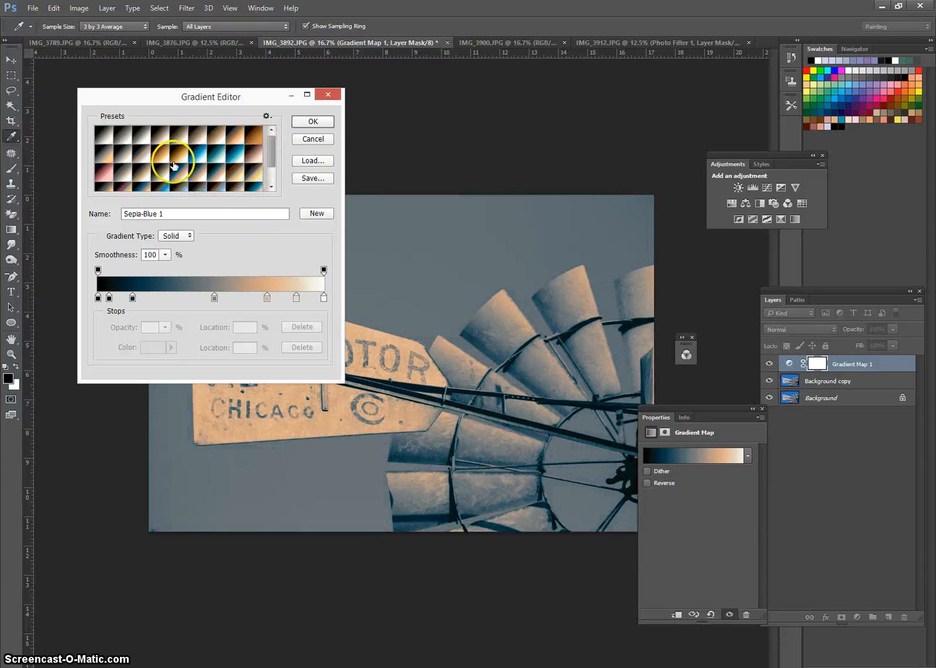
click(179, 175)
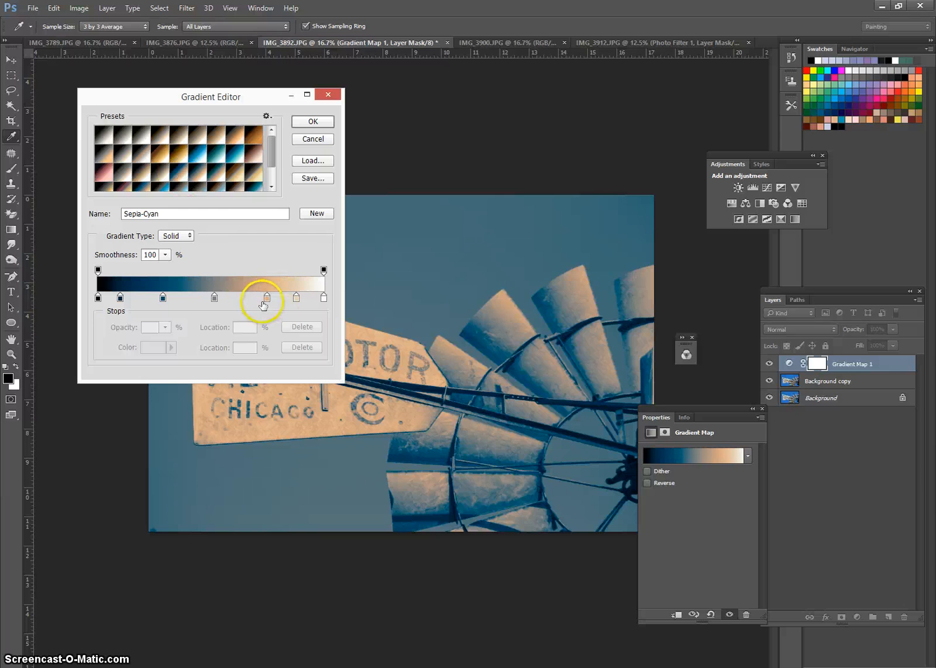
Remove the gray stop, shift the orange stop to just past the gradient's middle, and set the cream stop's location to 79%.
drag(215, 298, 221, 298)
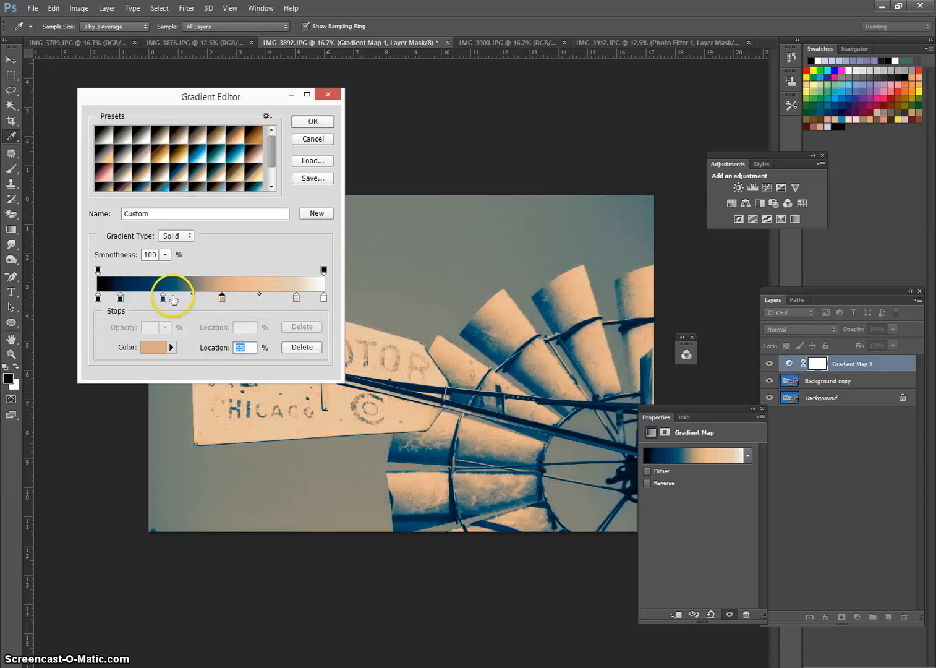
drag(221, 298, 188, 313)
click(195, 299)
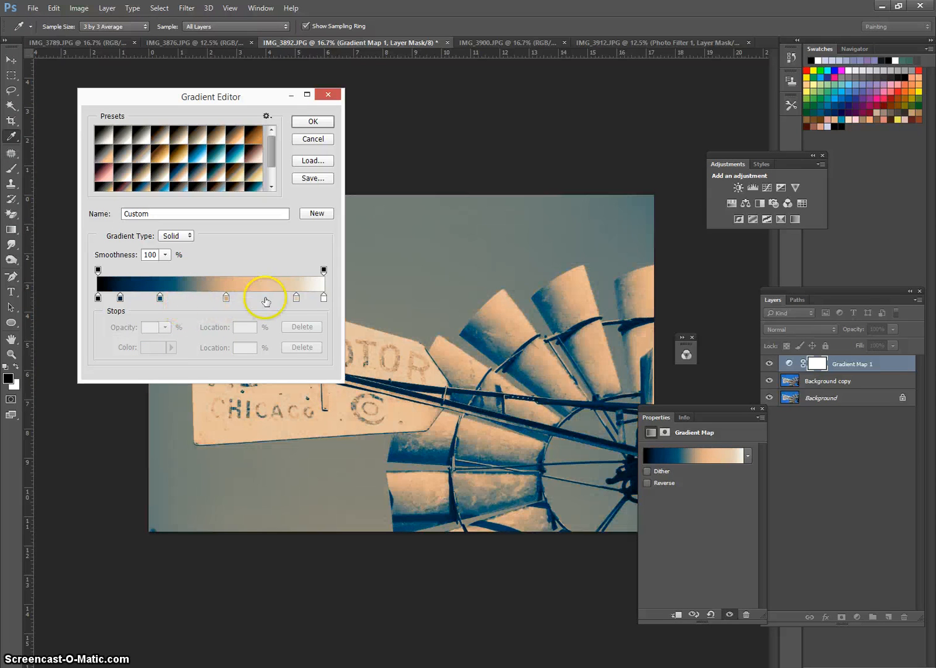
drag(297, 299, 287, 299)
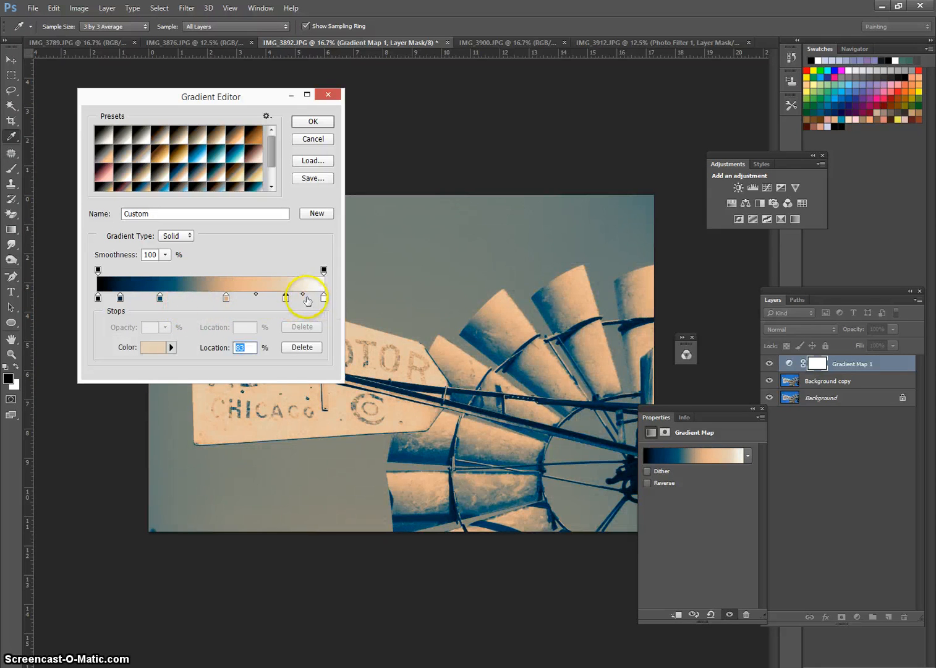
mouse_move(287, 298)
mouse_down()
mouse_move(287, 331)
mouse_move(286, 302)
mouse_move(278, 303)
mouse_up()
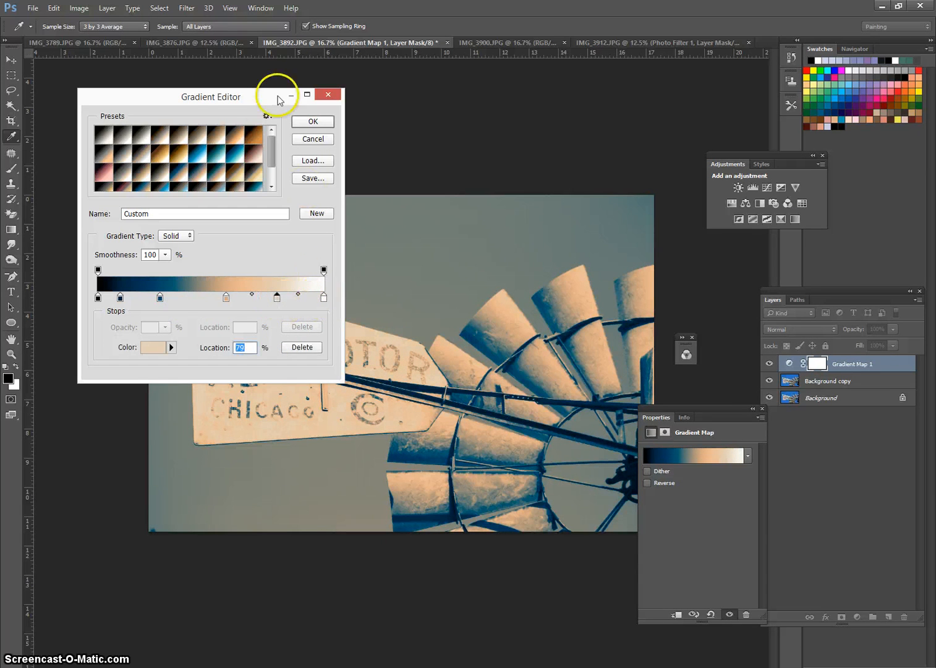
drag(263, 97, 248, 357)
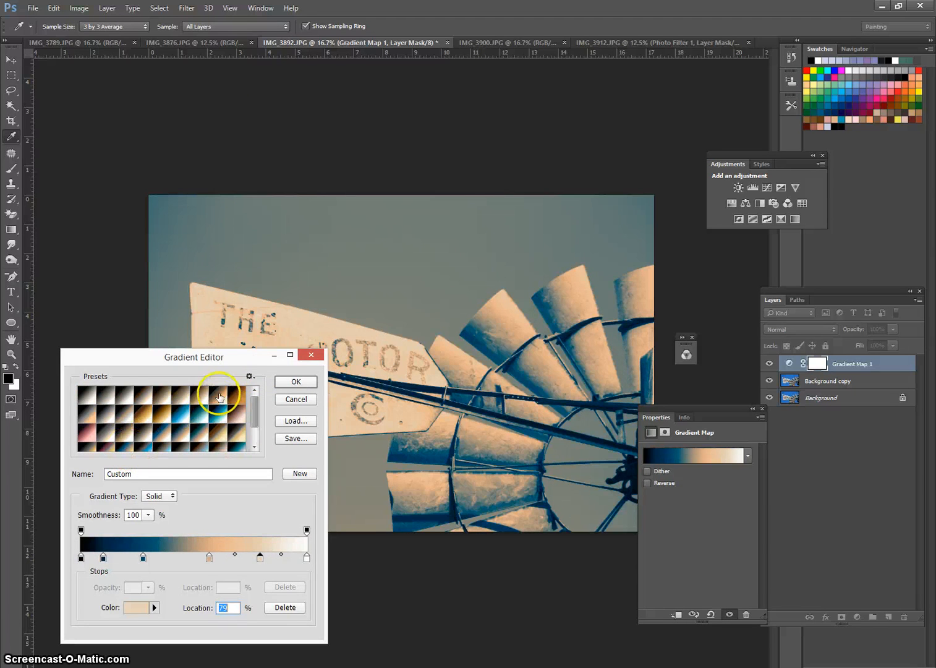
Accept the customized gradient, then reopen the Gradient Map's gradient editor and close it without changes.
drag(222, 360, 267, 106)
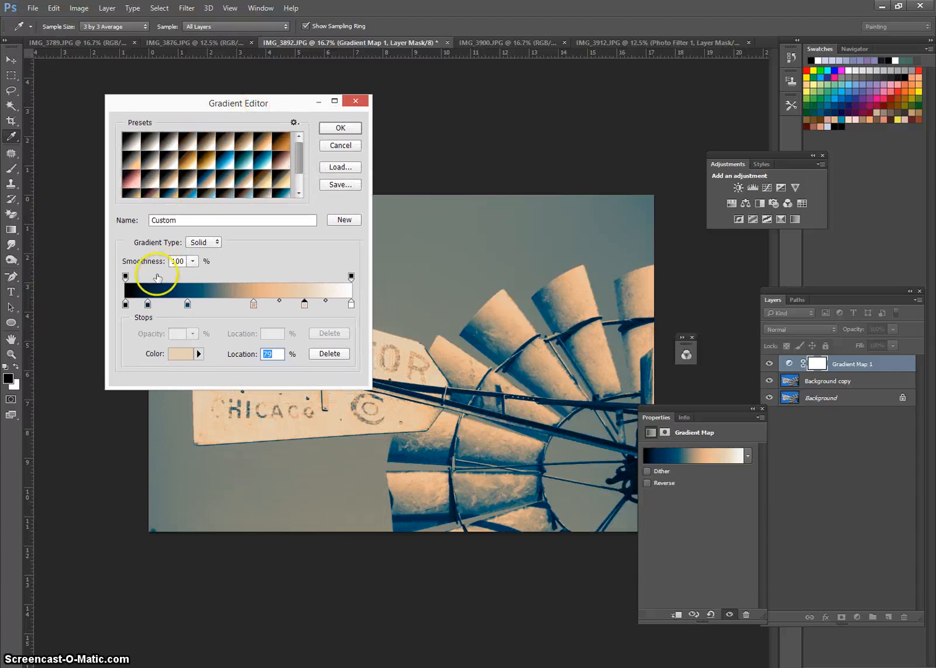
click(340, 128)
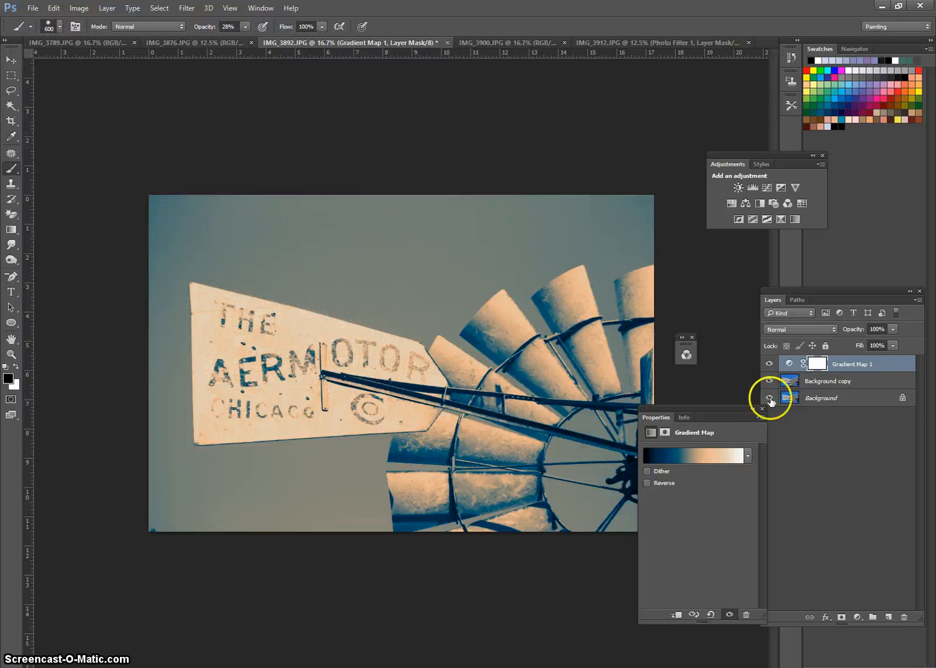
click(789, 368)
click(788, 368)
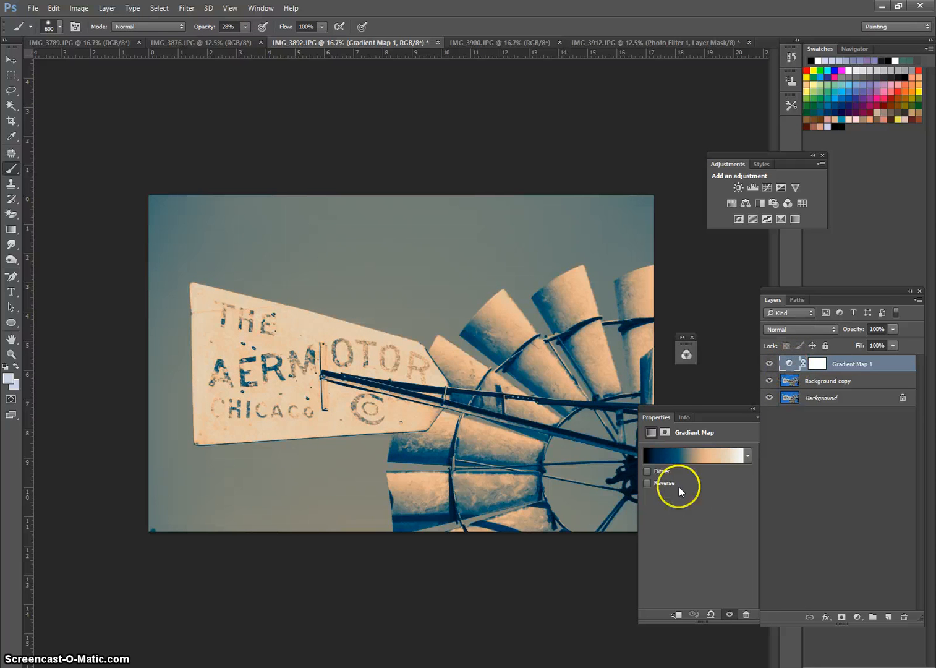
click(693, 458)
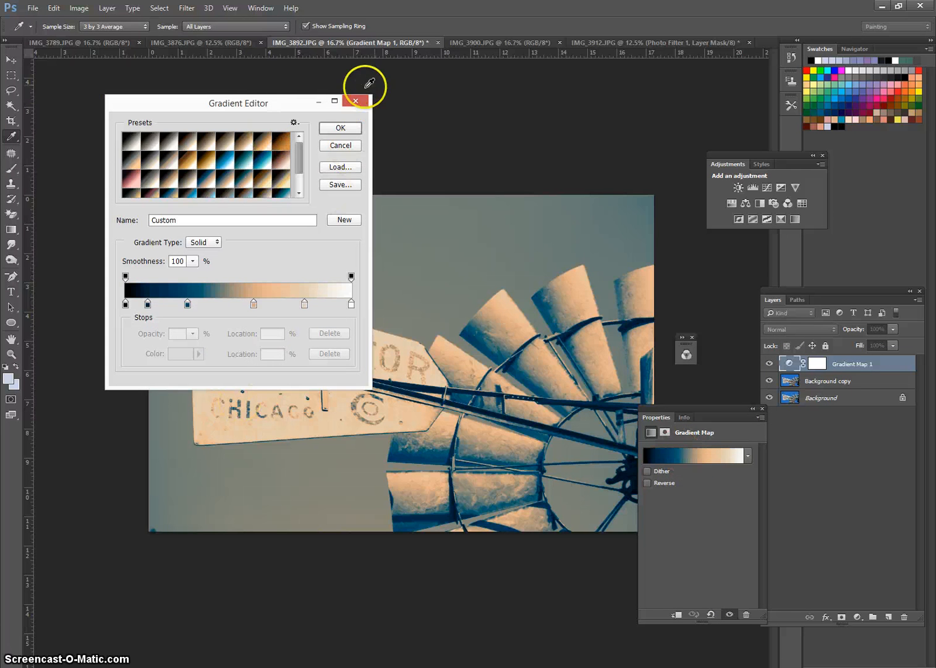
click(356, 101)
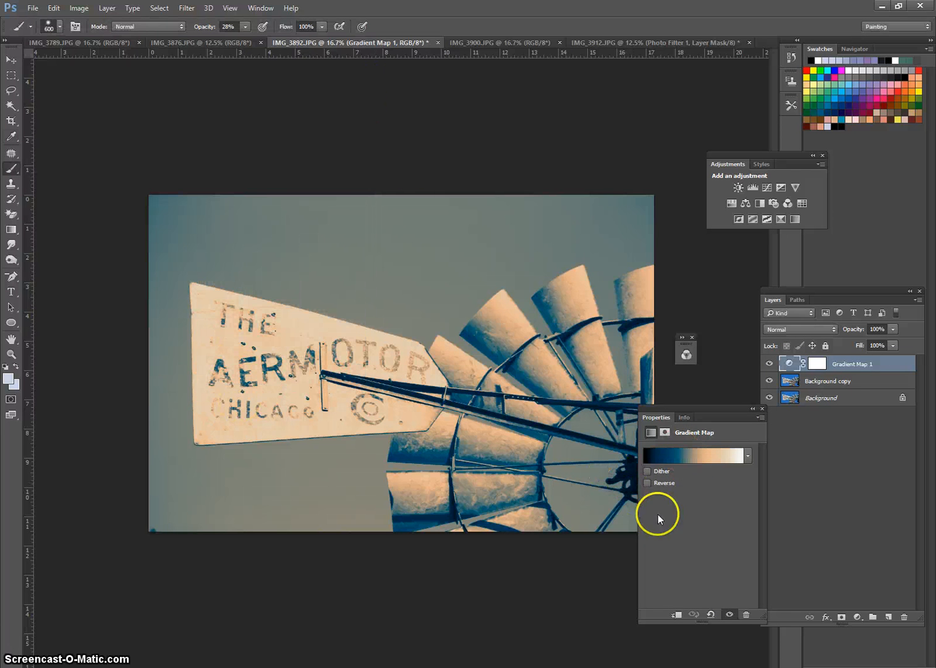
Try the Reverse and Dither options on the gradient map and turn both off again.
click(647, 483)
click(647, 472)
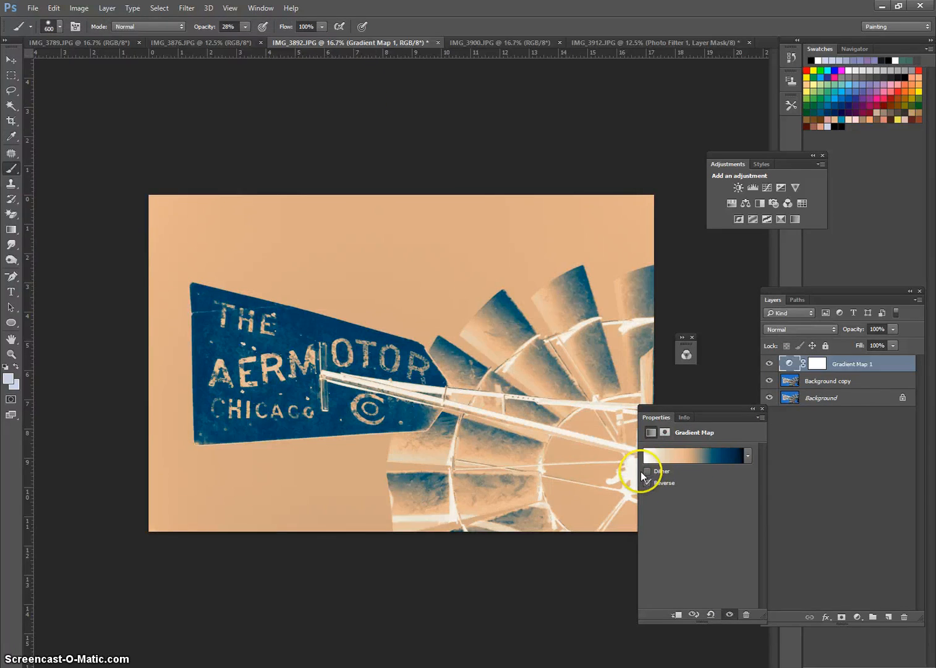
click(647, 472)
click(648, 483)
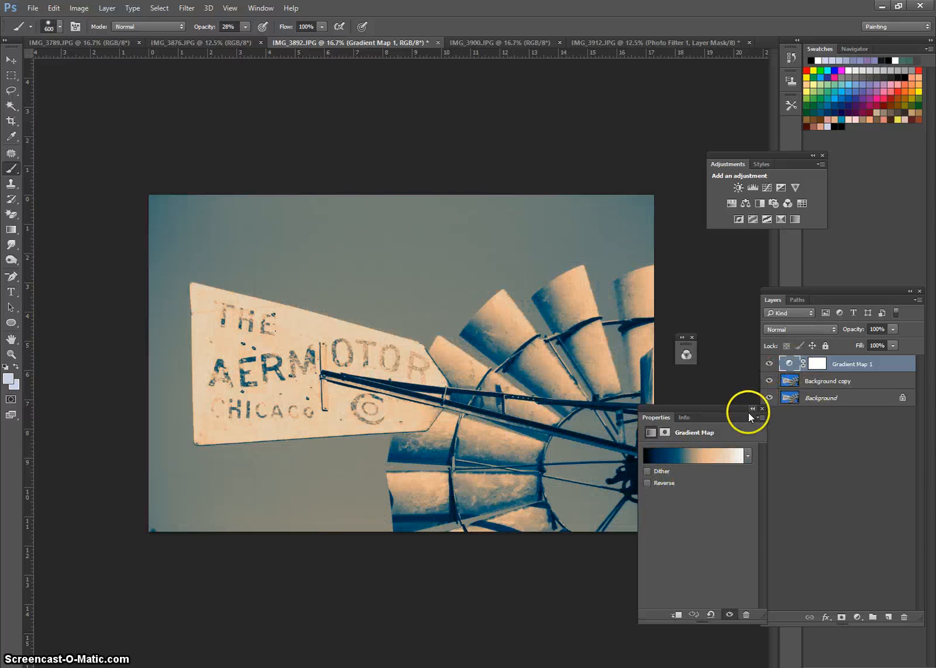
Try the Darken blend mode at 80% opacity on the Gradient Map layer and compare the photo with the layer hidden.
click(752, 409)
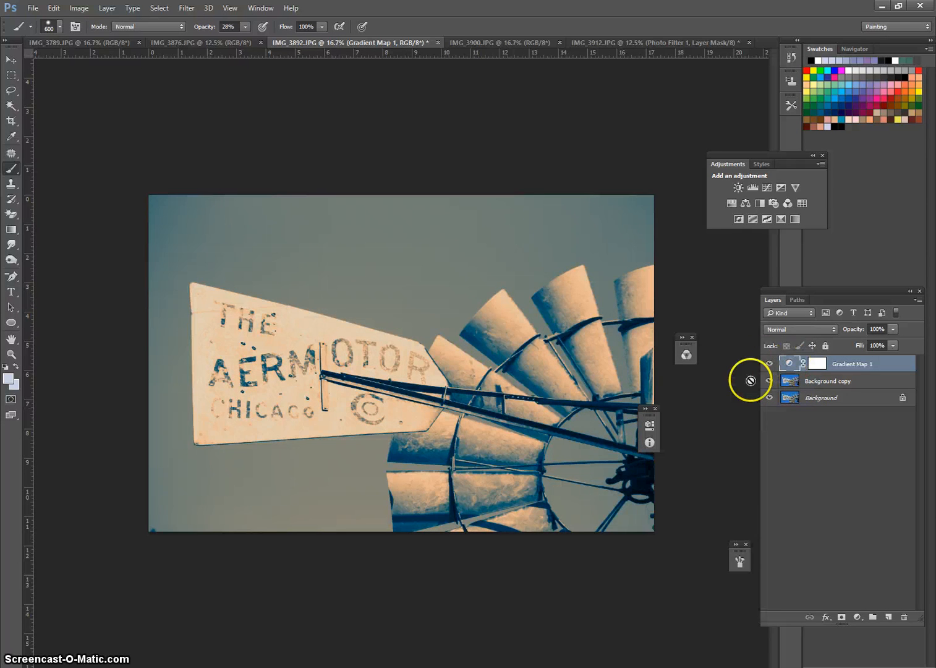
click(798, 330)
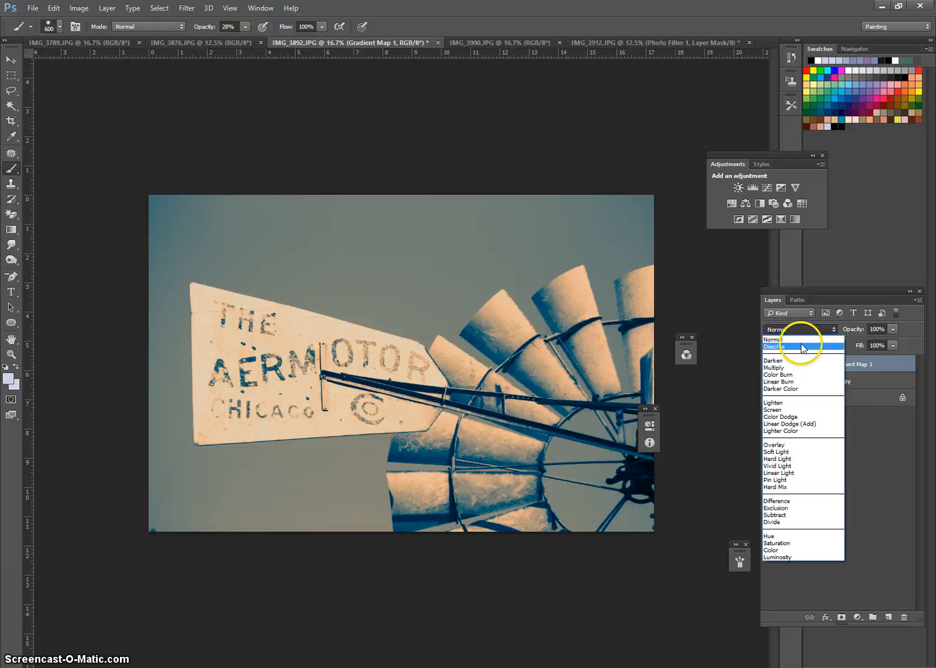
click(773, 368)
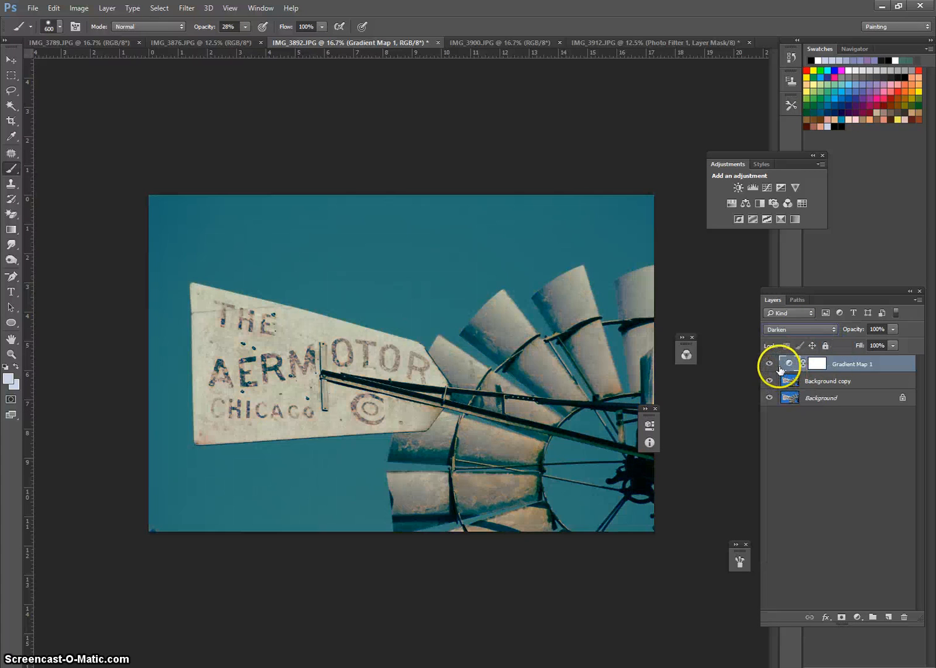
key(Up)
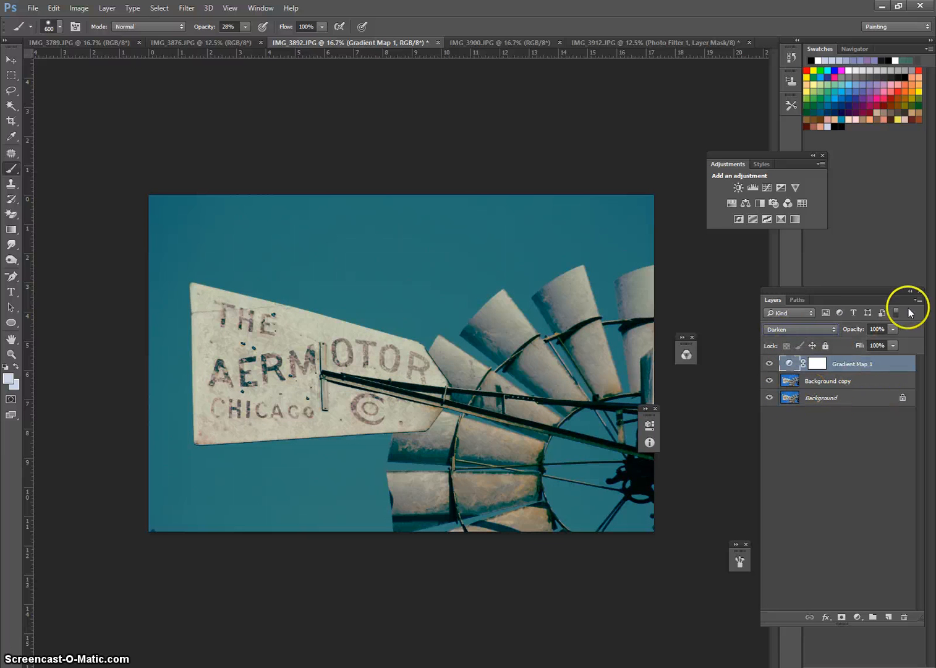
click(893, 329)
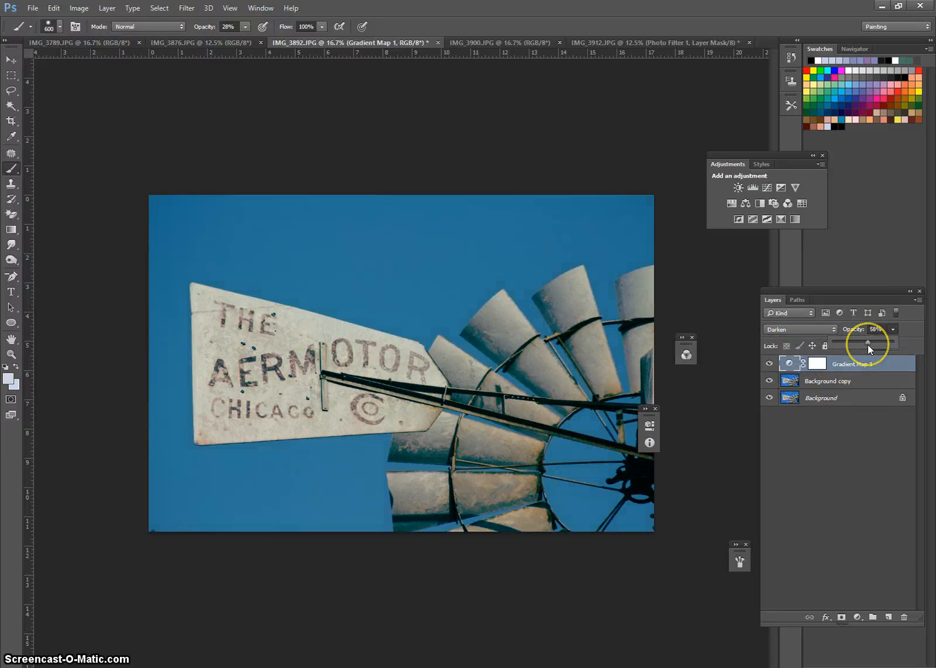
drag(868, 344, 914, 349)
click(770, 365)
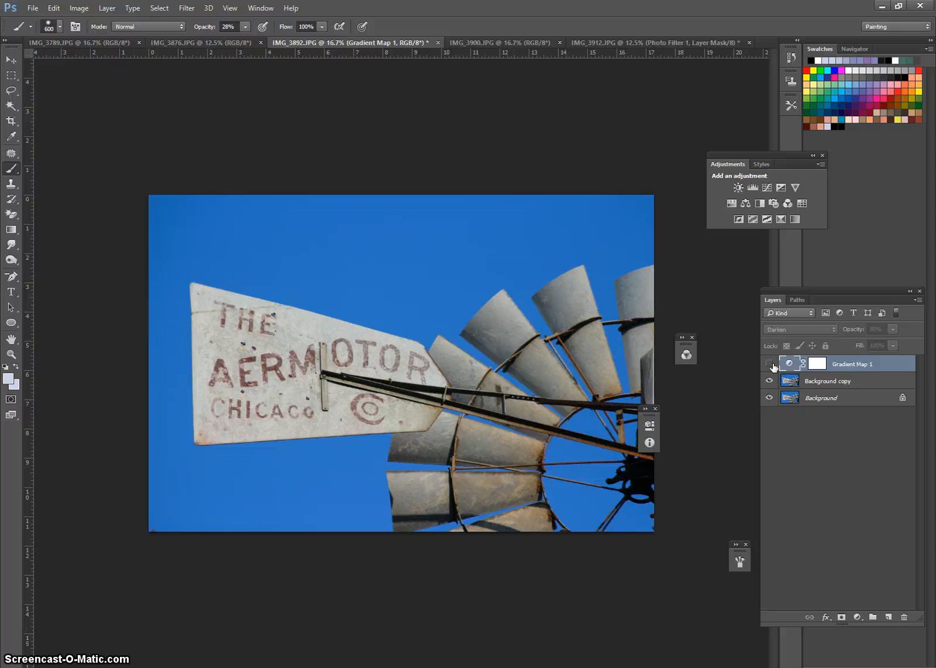
click(770, 364)
Restore the Gradient Map layer's opacity to 100% and preview the darkening and lightening blend modes from Multiply to Lighter Color.
click(892, 330)
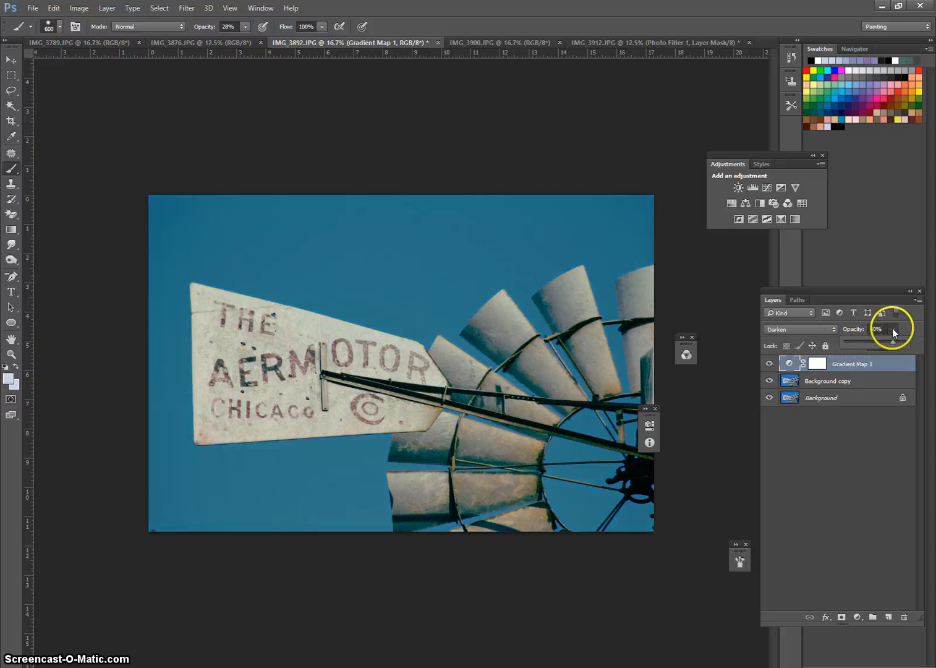
drag(890, 343, 924, 343)
click(795, 329)
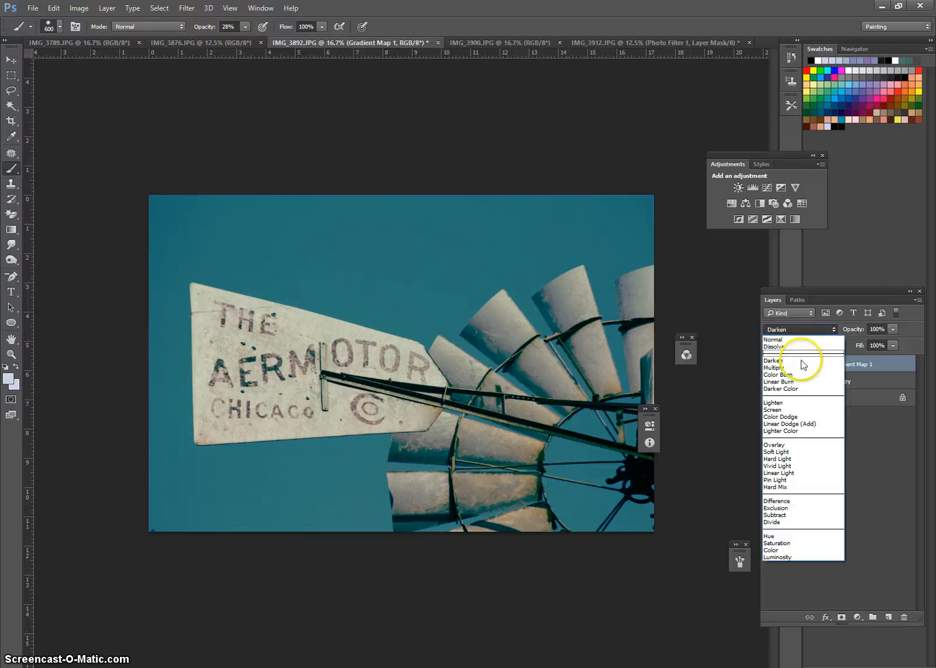
click(779, 374)
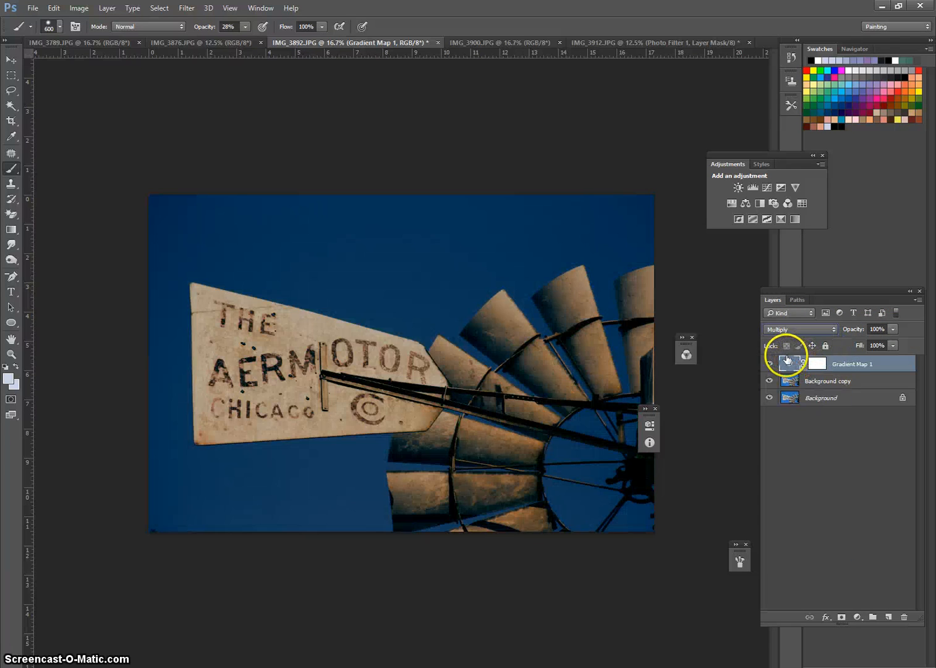
key(Down)
key(Down)
key(Down)
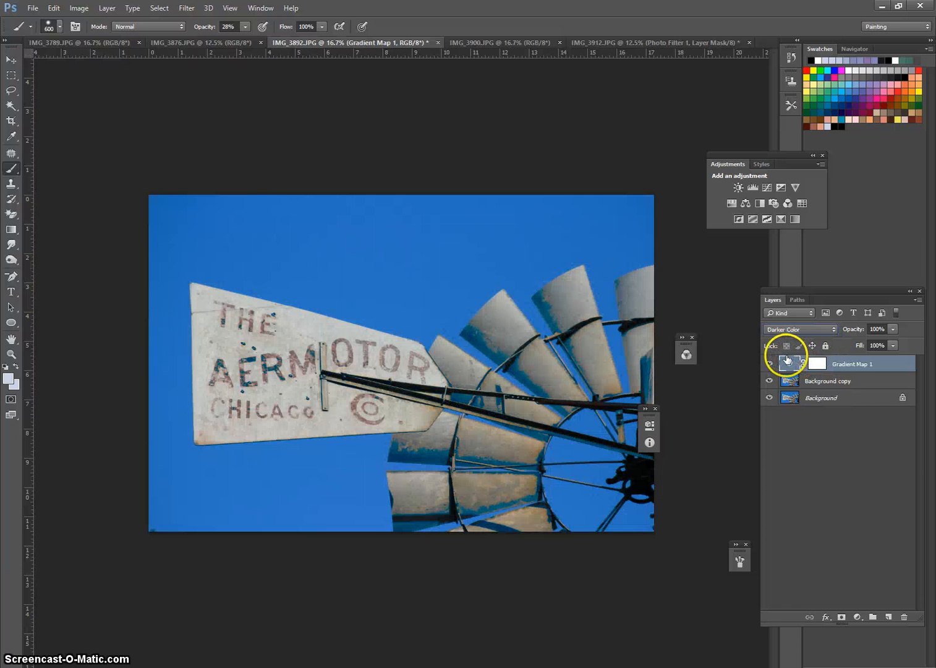
key(Down)
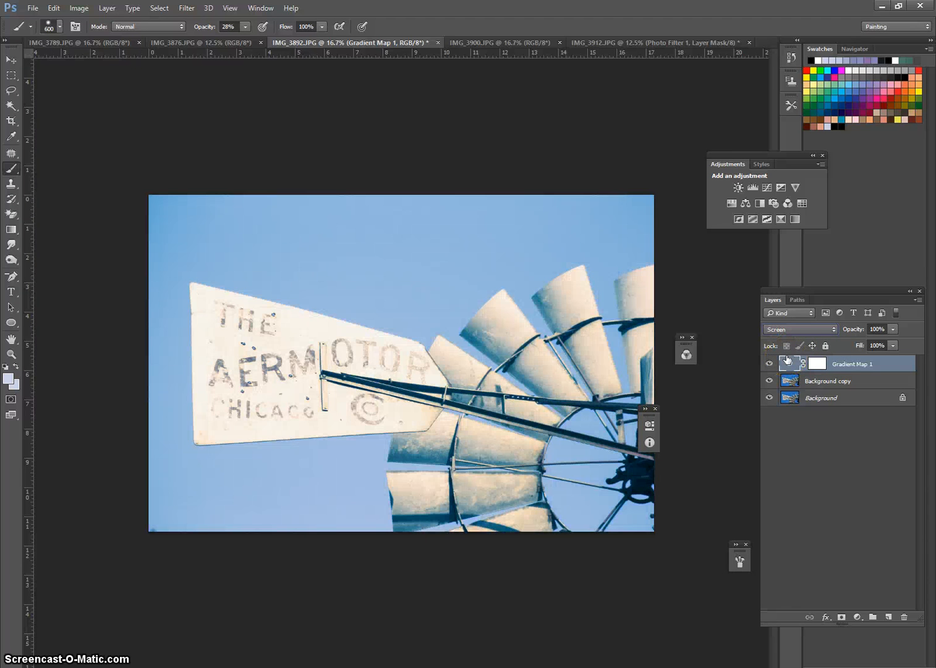
key(Down)
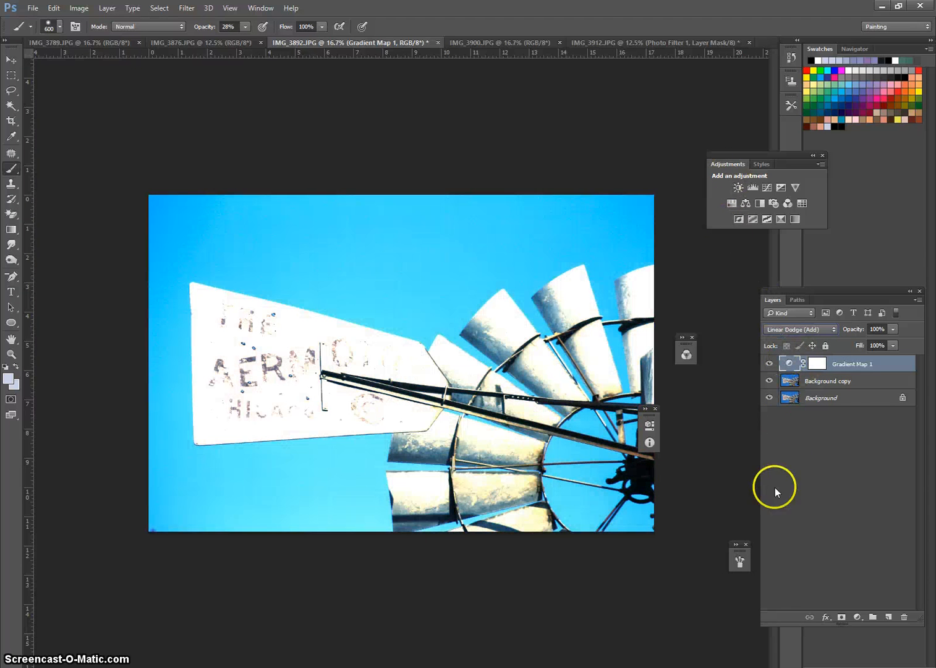
key(Down)
key(Down)
key(Up)
key(Down)
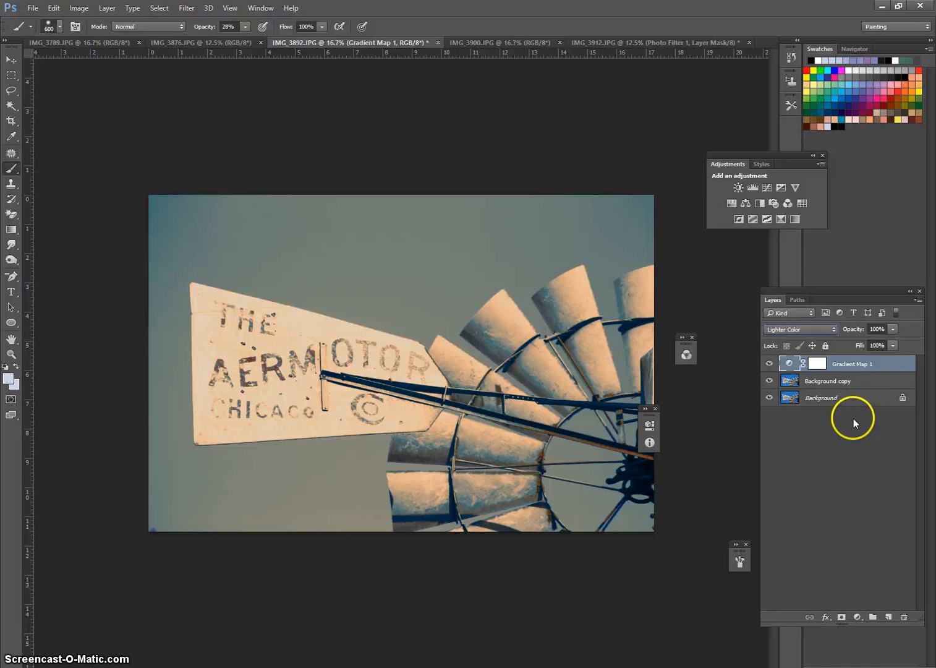
Preview the Gradient Map layer's blend modes from Overlay through Soft Light and Vivid Light to Difference.
key(Up)
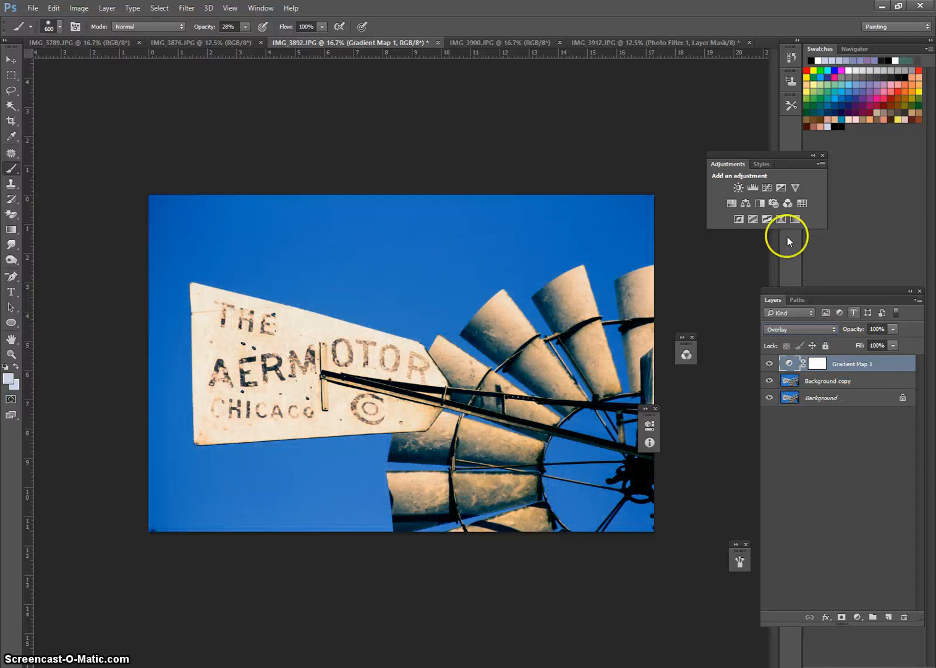
key(Down)
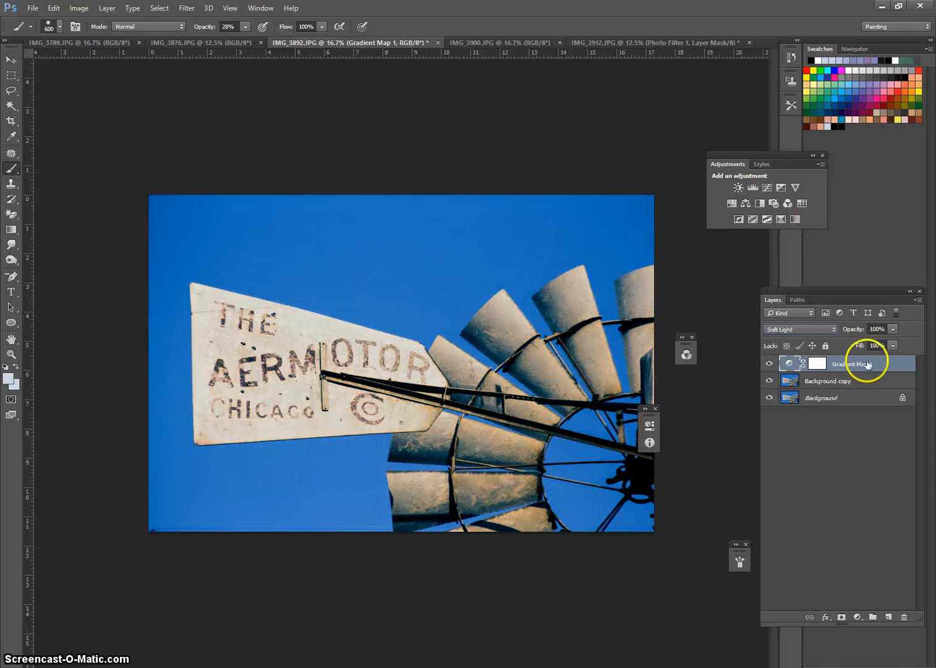
key(Down)
key(Down)
key(Down)
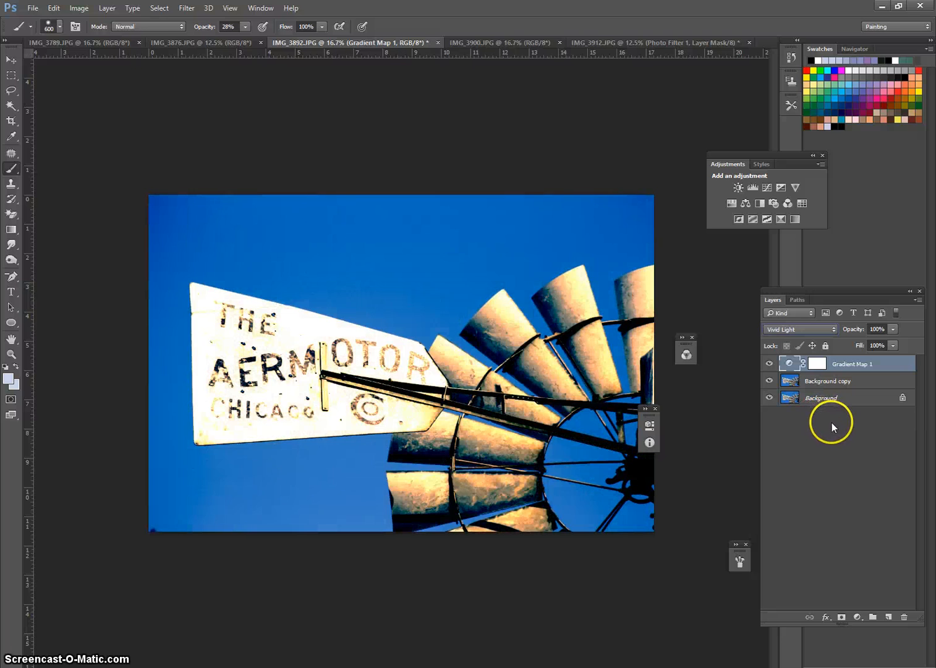
key(Down)
key(Down)
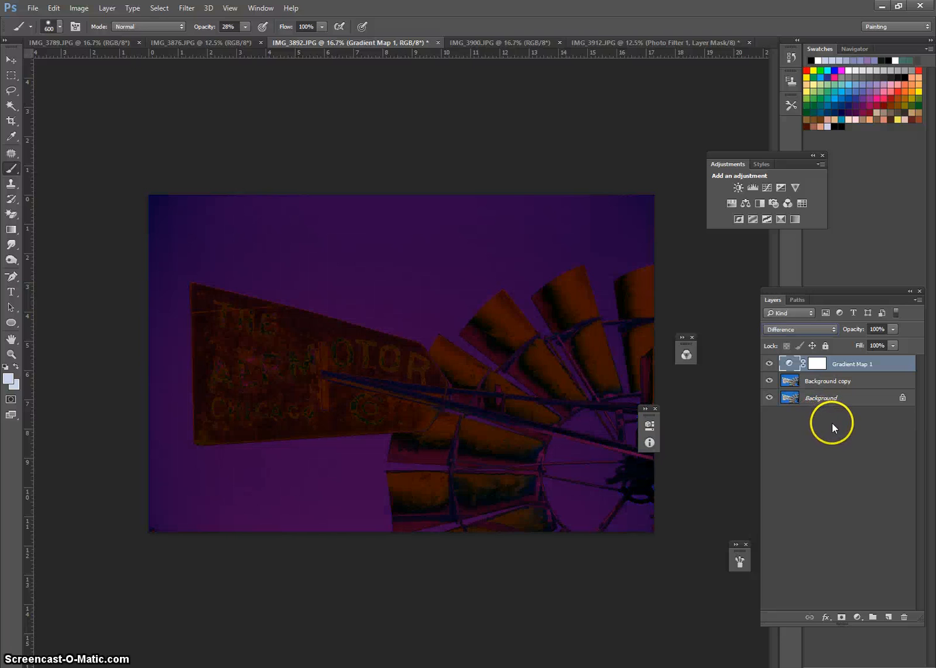
Set the Gradient Map layer's blend mode to Soft Light and its opacity to 60%.
key(Up)
key(Up)
key(Up)
key(Up)
key(Up)
key(Up)
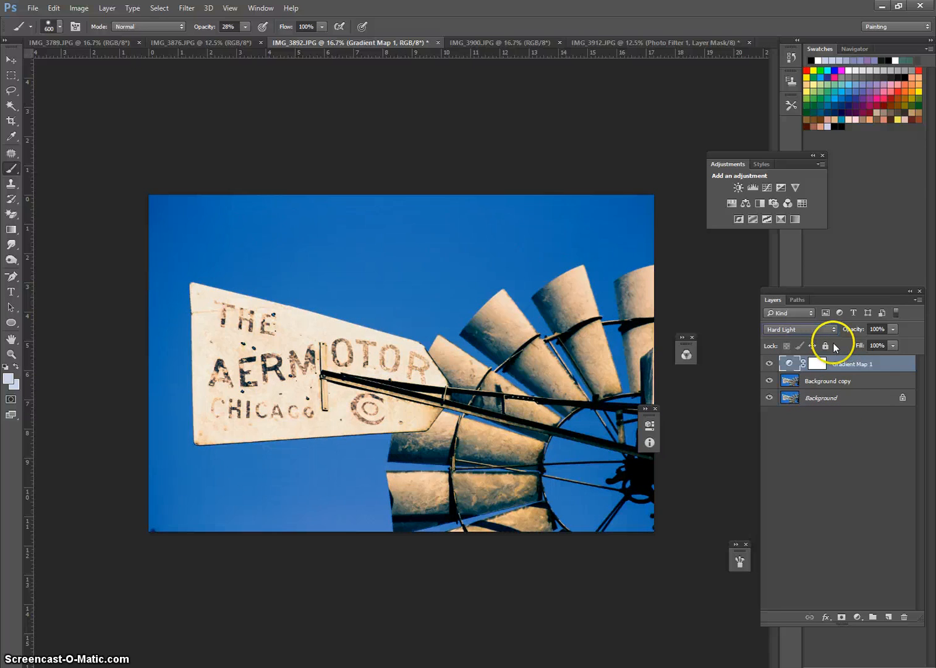
click(894, 328)
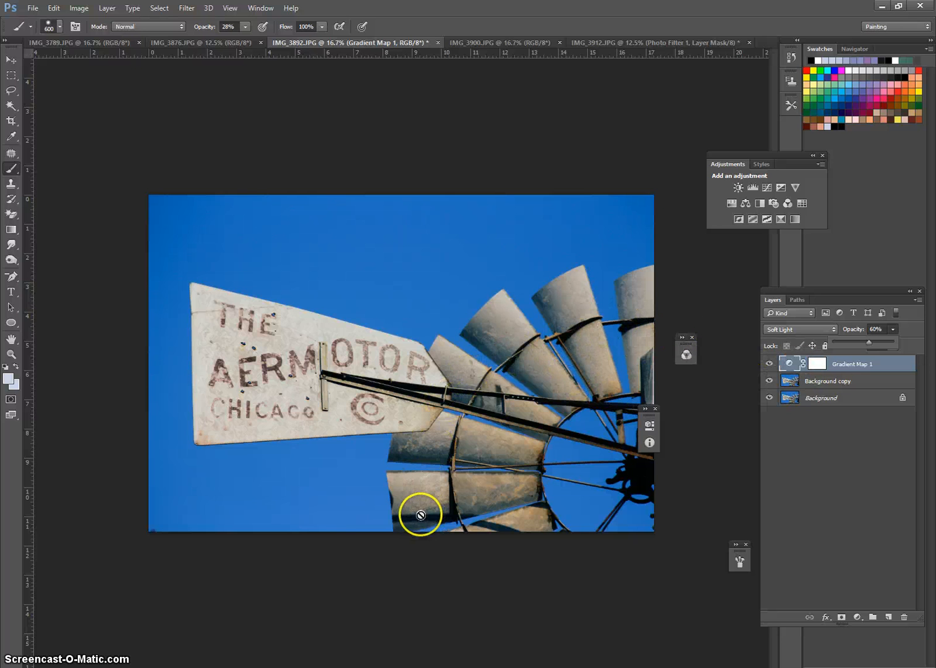
Select the windmill's white lettered tail sign on the Background copy layer with the Quick Selection tool in add mode.
click(794, 387)
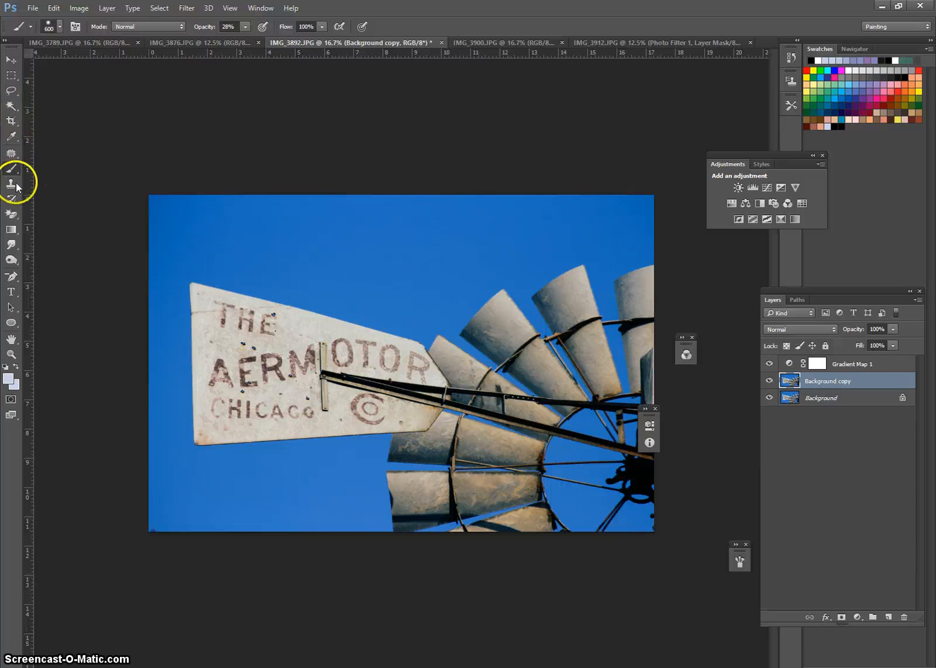
click(11, 106)
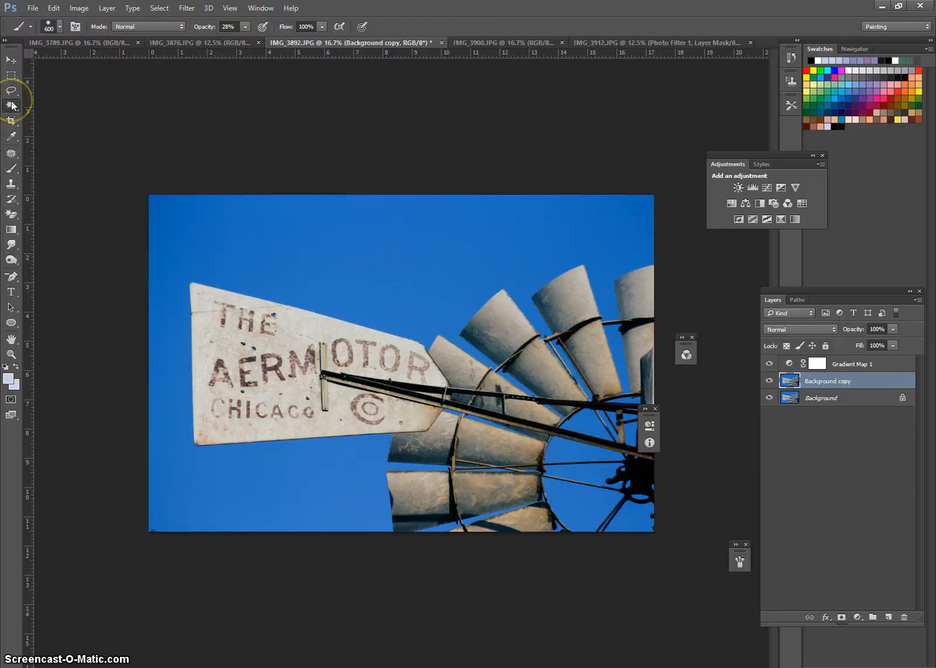
click(68, 104)
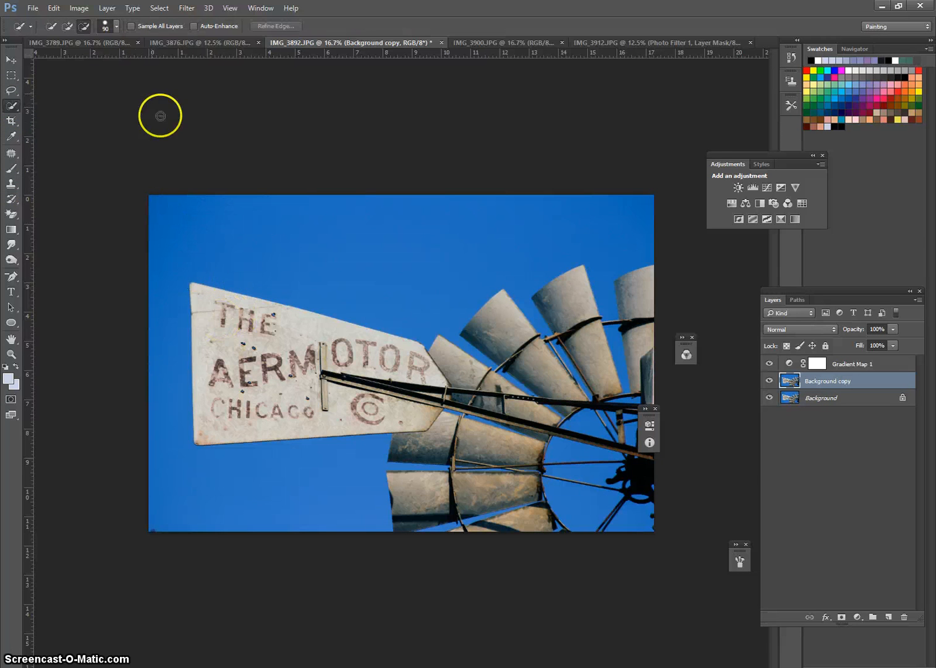
click(67, 26)
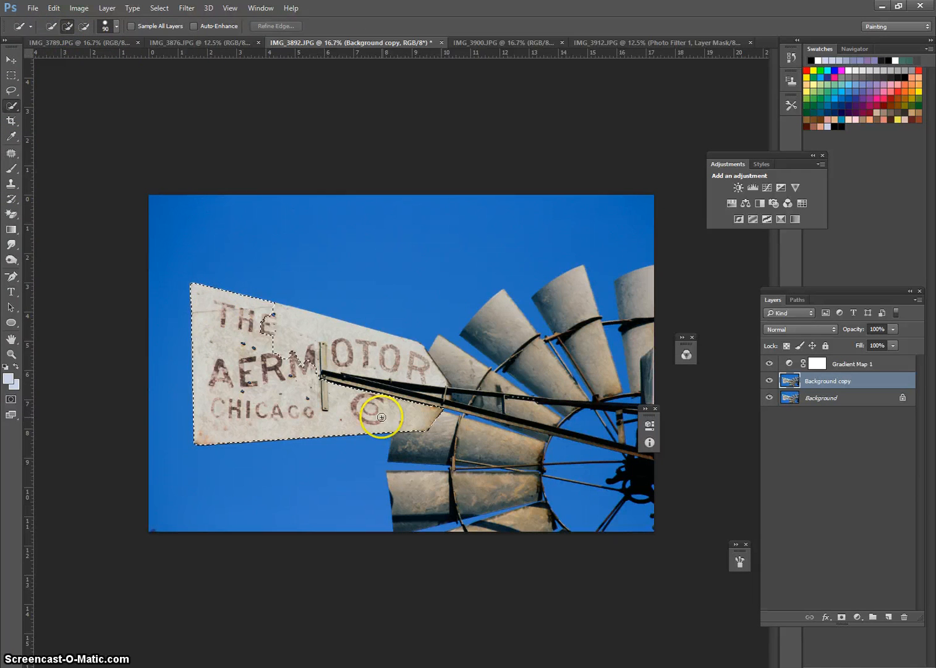
mouse_move(382, 417)
mouse_down()
mouse_move(255, 329)
mouse_move(270, 336)
mouse_up()
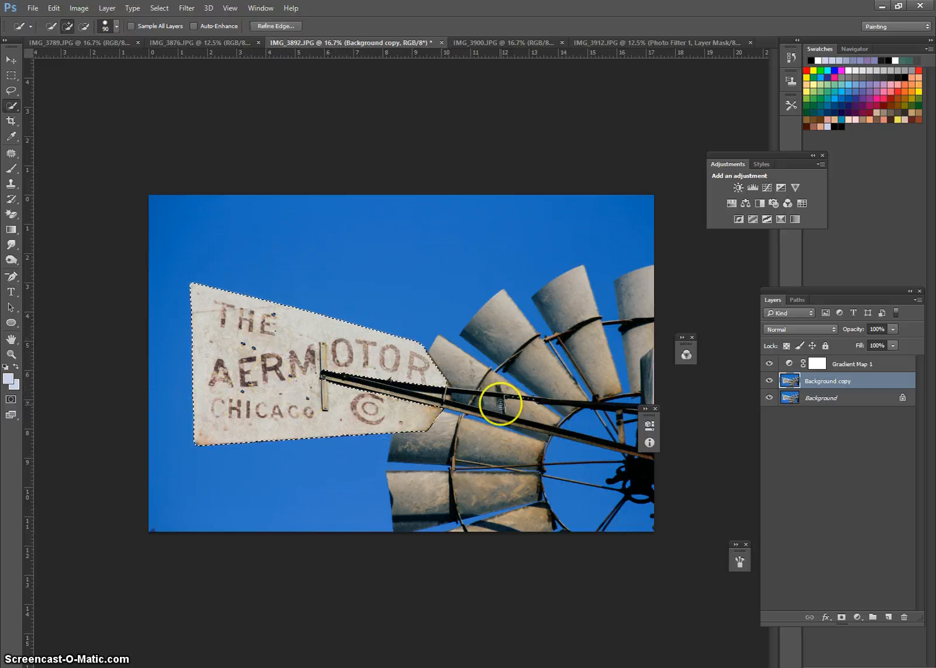
Mask the Gradient Map effect off the selected sign with a black brush at 79% opacity, fill the remainder, and deselect.
click(815, 370)
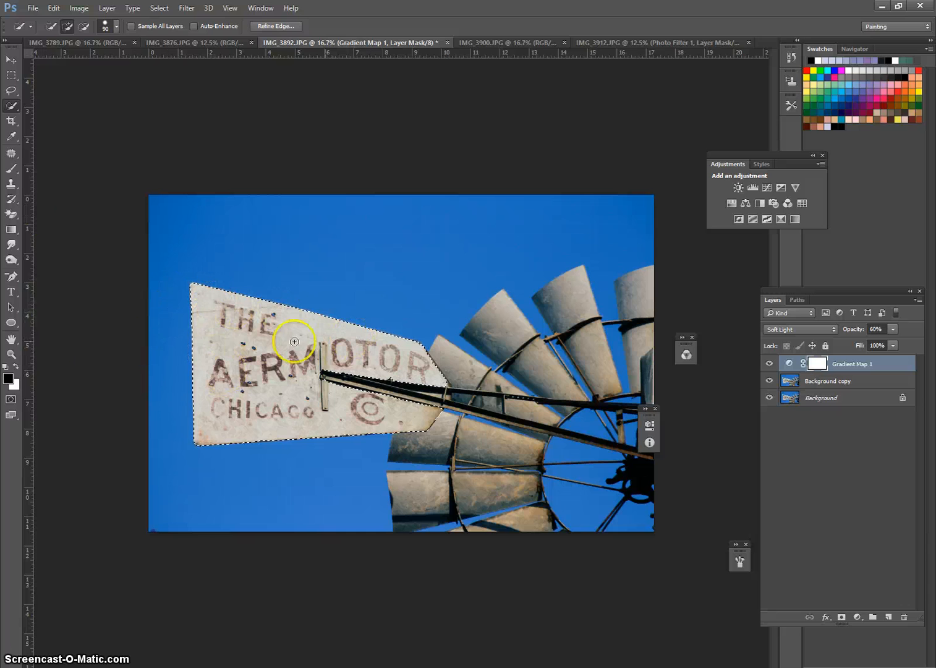
click(12, 173)
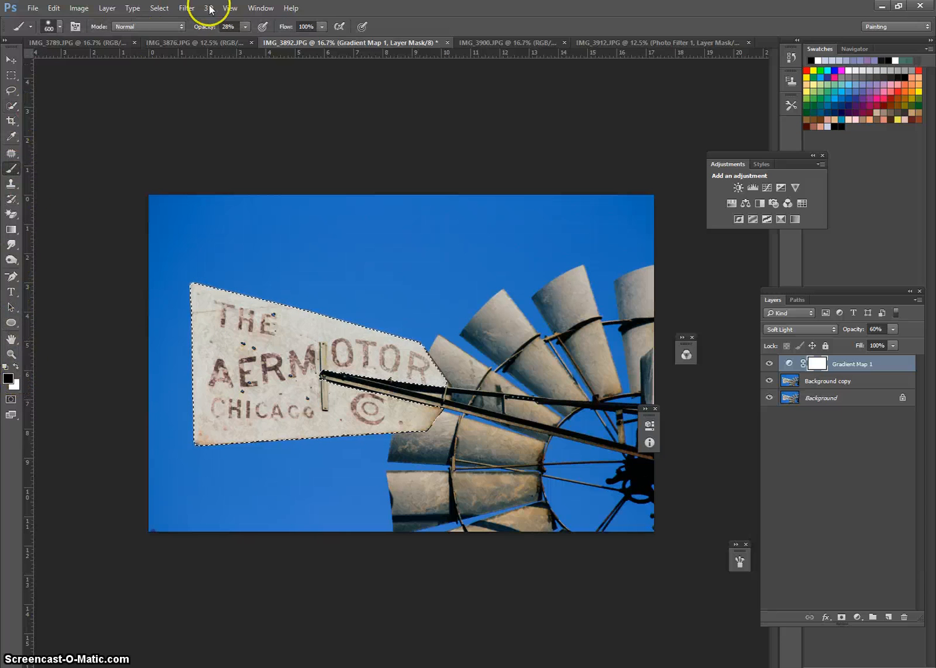
click(245, 26)
drag(245, 41, 275, 42)
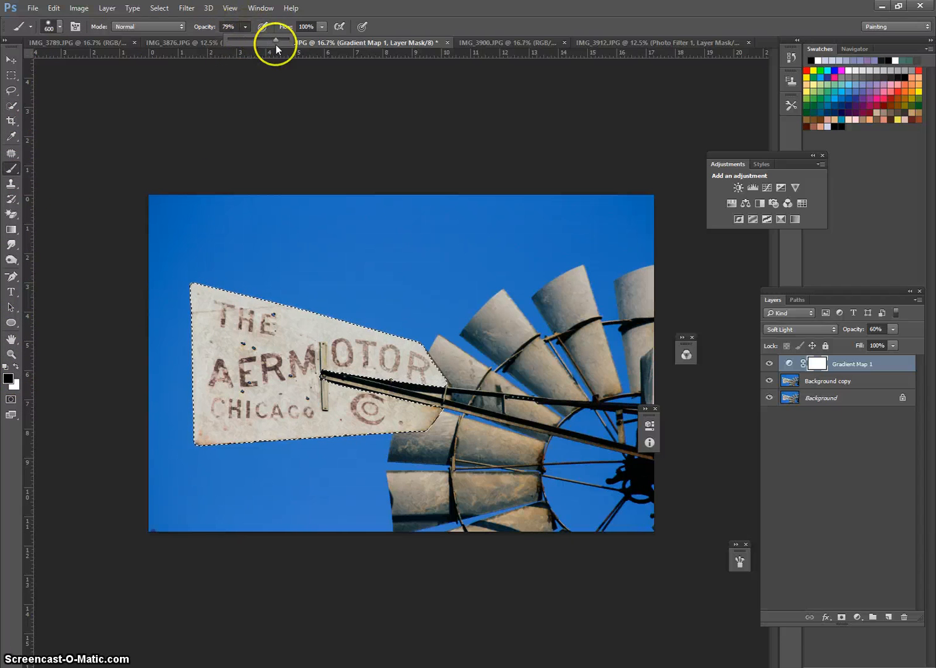
mouse_move(186, 330)
mouse_down()
mouse_move(206, 331)
mouse_move(229, 430)
mouse_up()
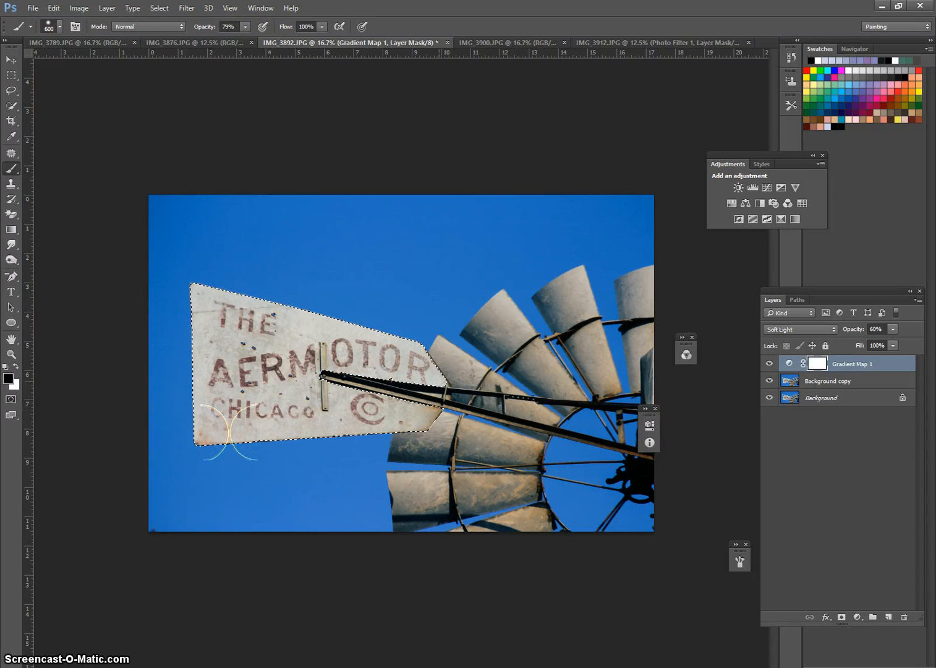
mouse_move(269, 337)
mouse_down()
mouse_move(261, 278)
mouse_move(475, 397)
mouse_move(200, 432)
mouse_move(478, 395)
mouse_move(148, 430)
mouse_move(372, 403)
mouse_move(134, 276)
mouse_up()
key(alt+BackSpace)
key(ctrl+d)
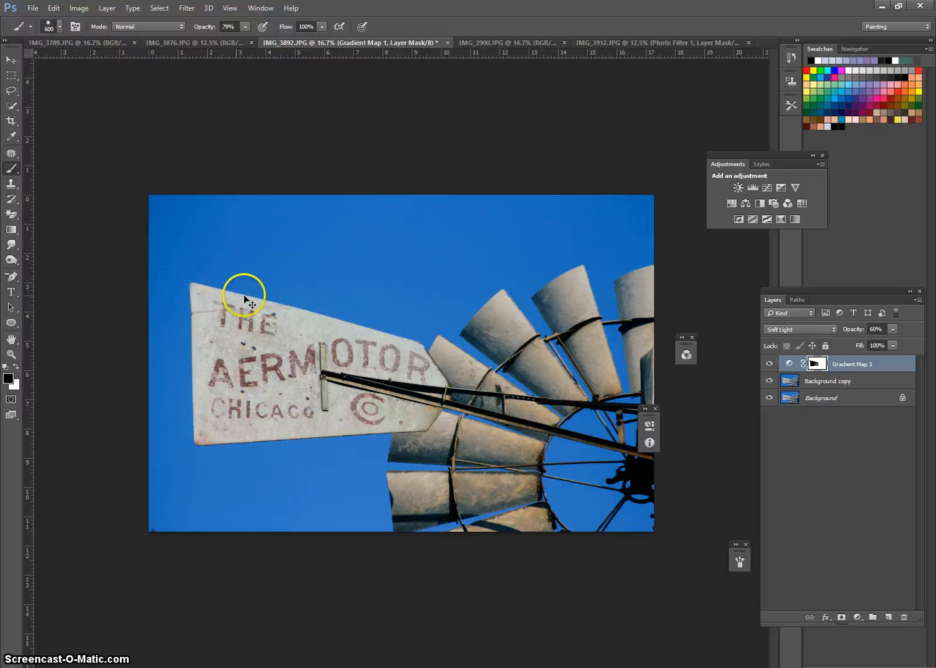
Select the blue sky above and below the sign on the Background copy layer with the Quick Selection tool.
click(829, 381)
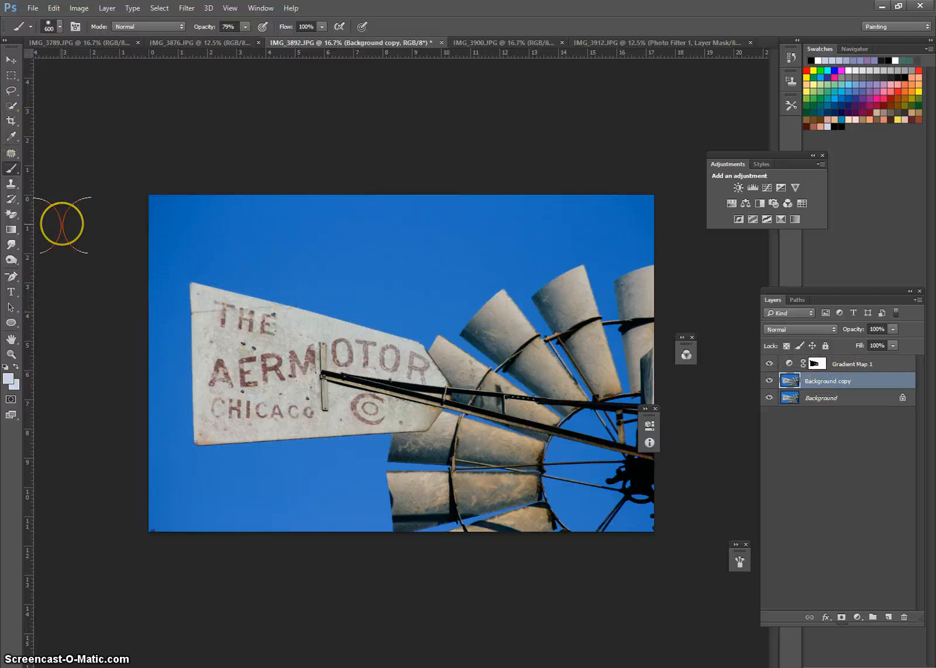
click(812, 365)
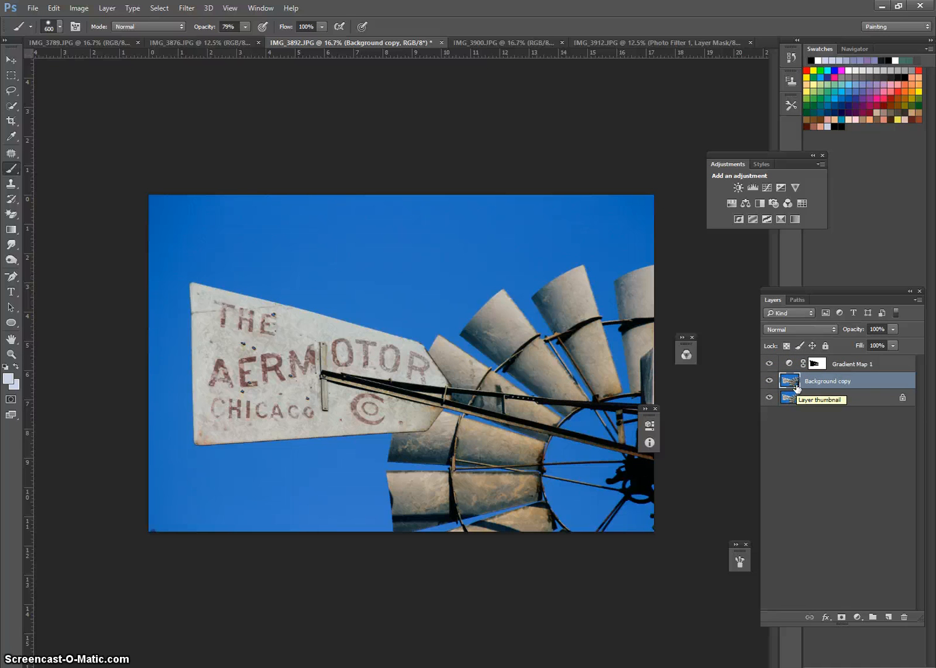
click(811, 363)
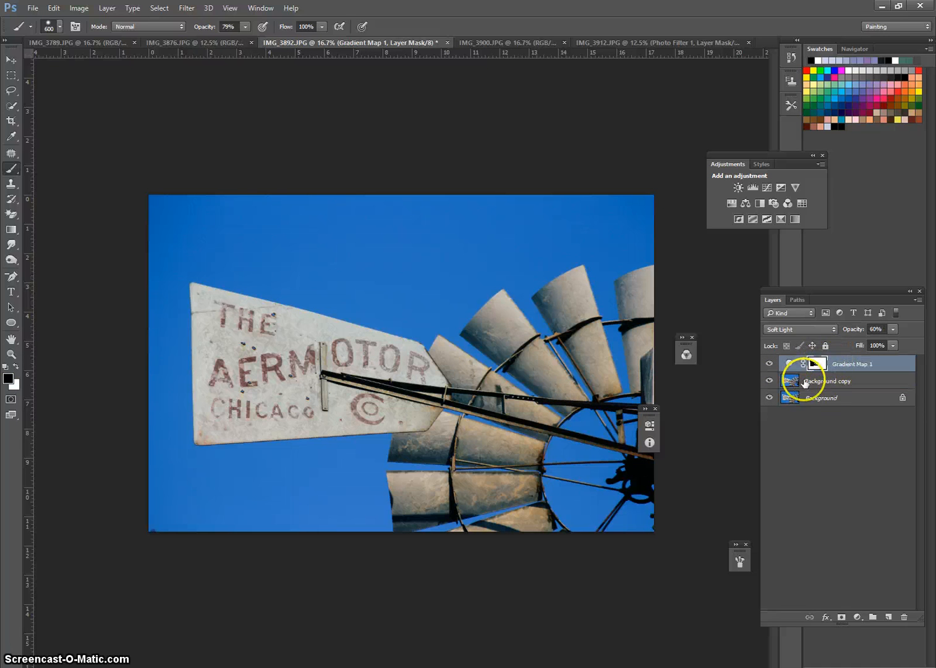
click(794, 382)
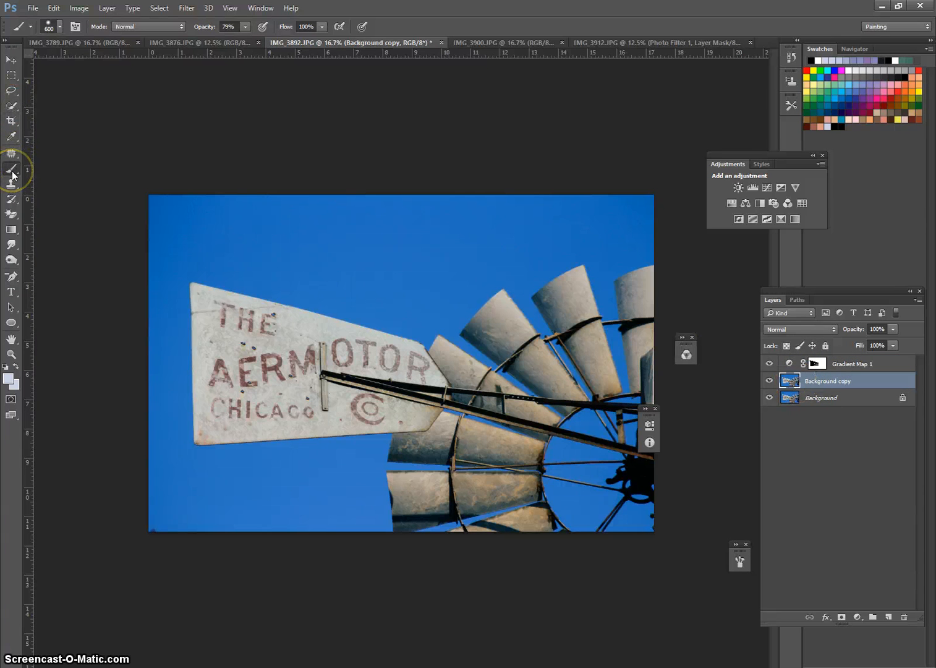
click(16, 106)
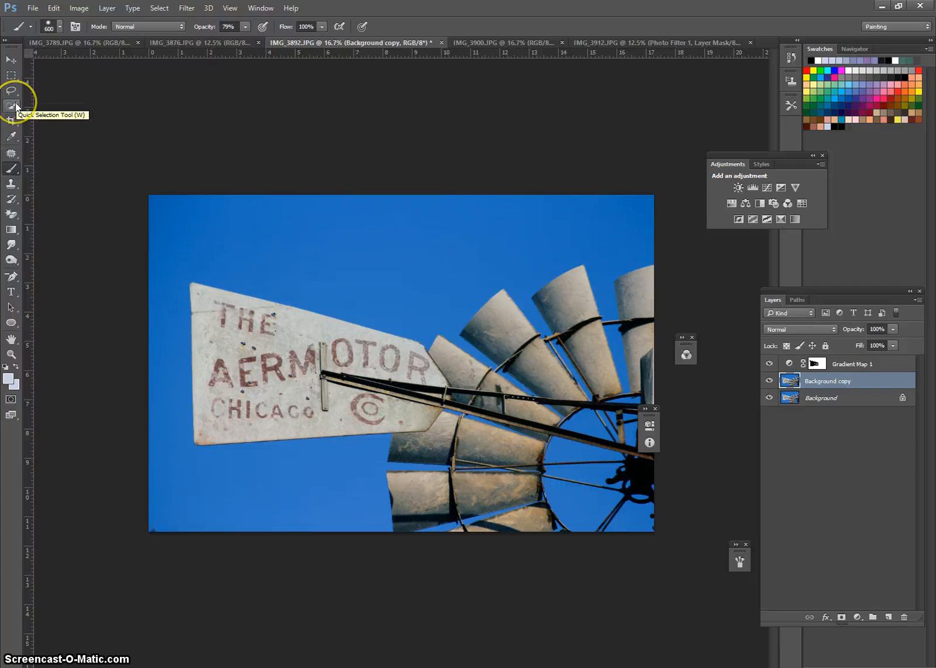
click(17, 106)
click(99, 109)
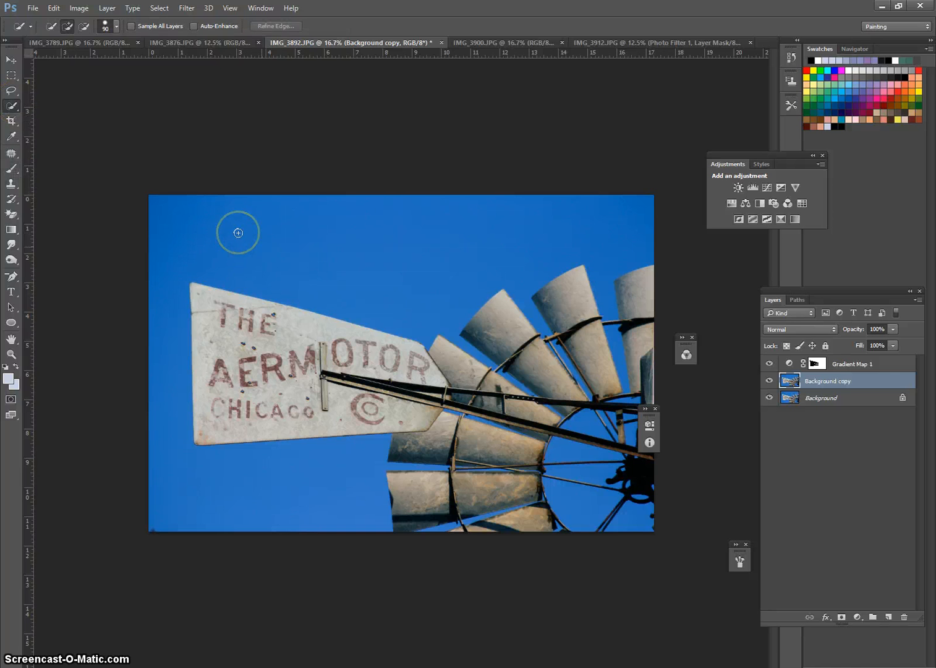
click(238, 232)
click(525, 256)
click(167, 266)
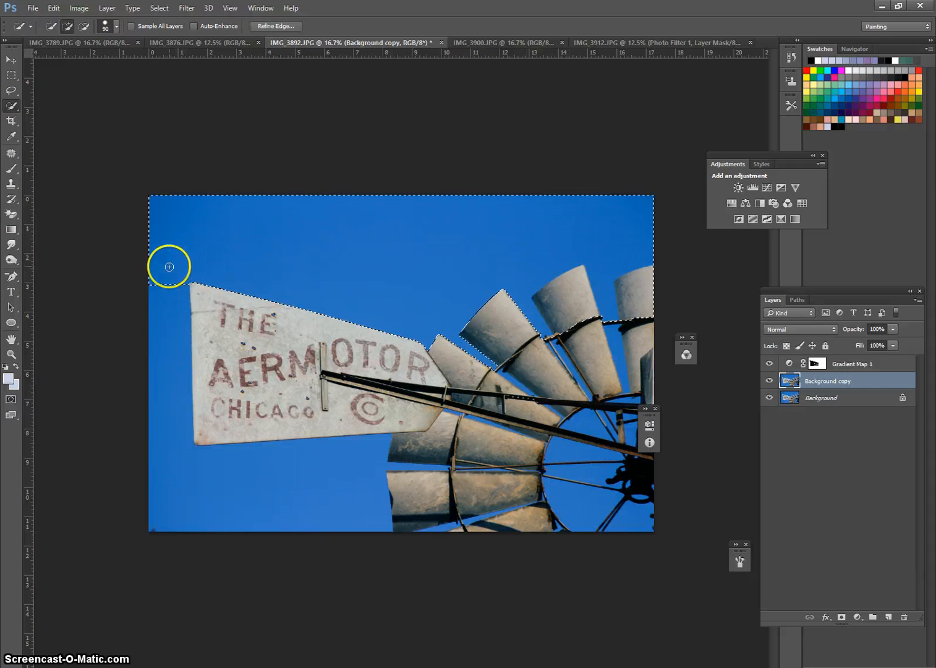
click(266, 492)
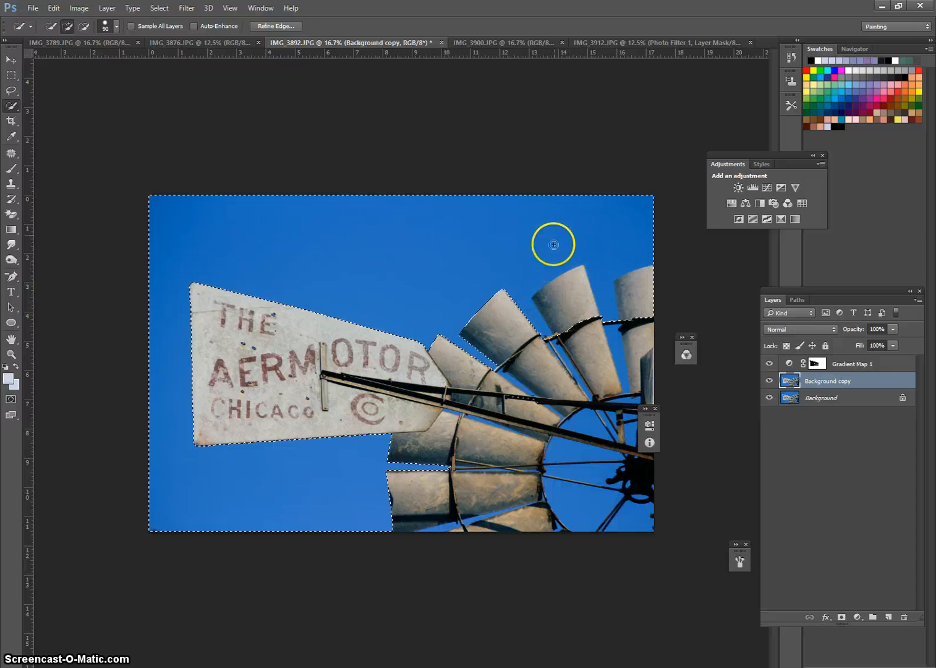
Paint black on the Gradient Map layer's mask within the selected sky using a 900 px brush at 79% opacity, and deselect.
click(815, 366)
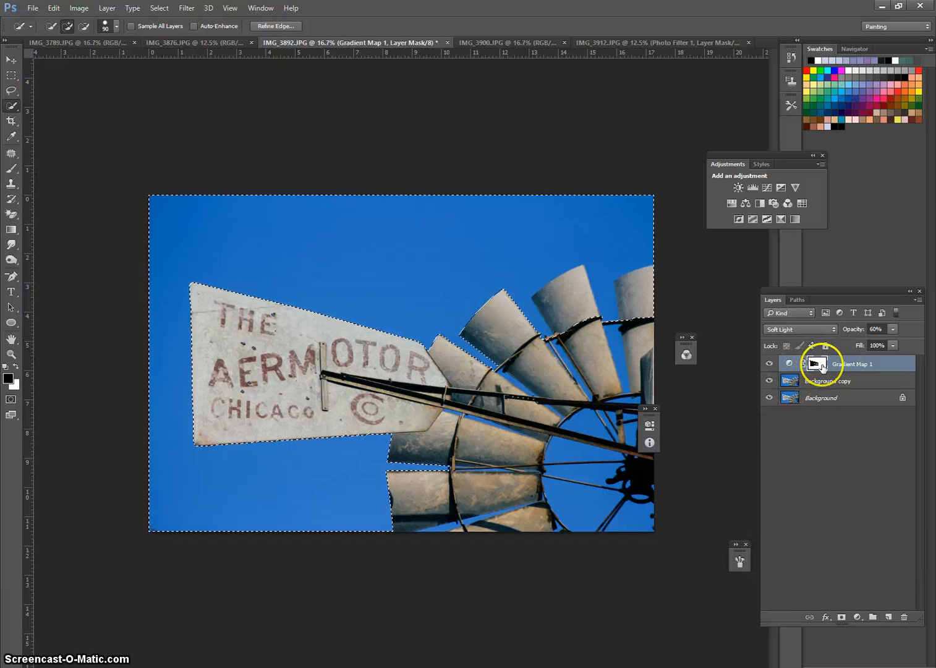
click(11, 168)
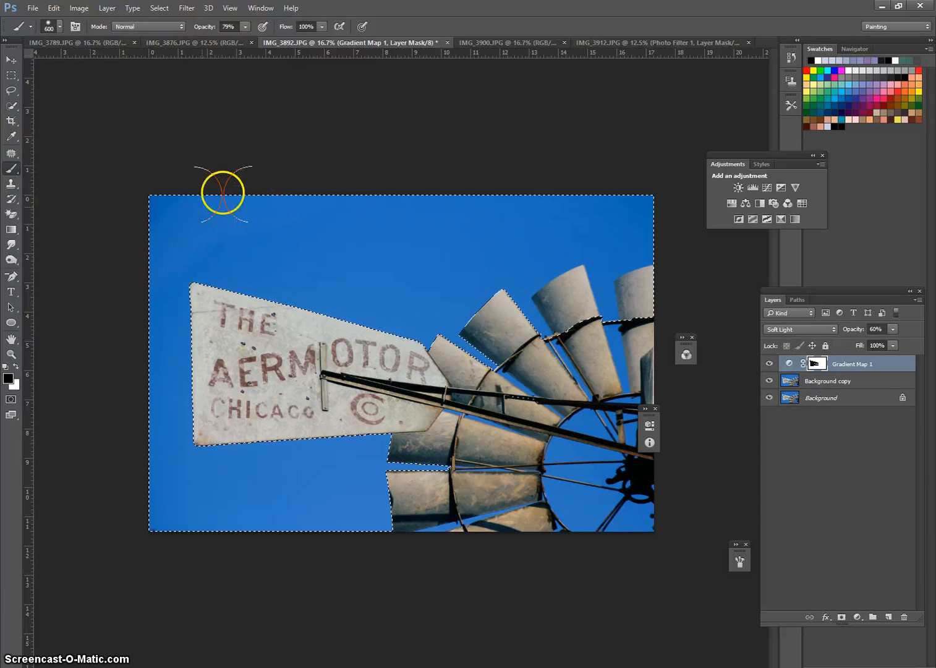
key(bracketright)
key(bracketright)
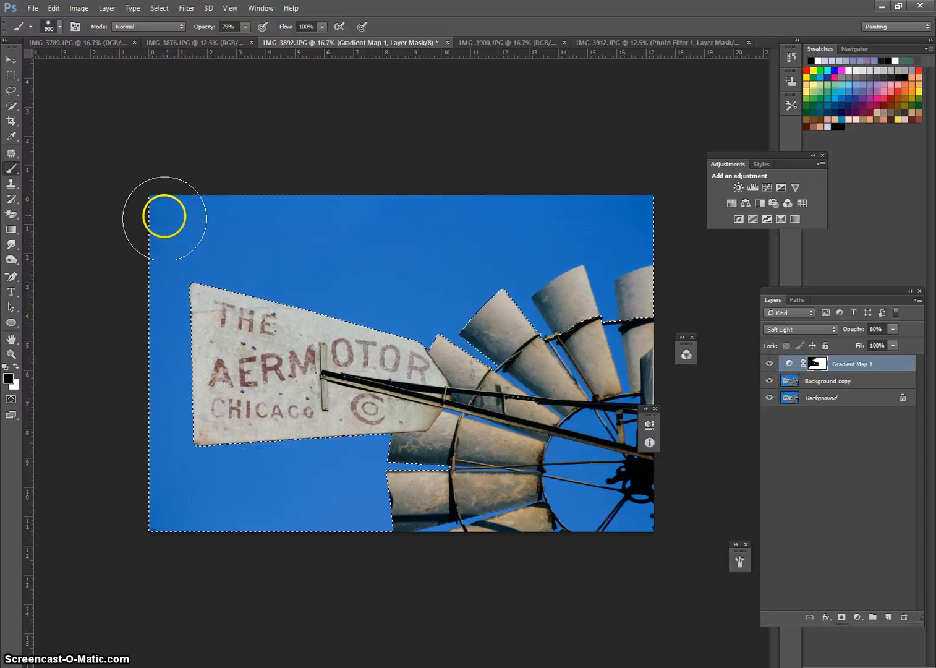
key(ctrl+d)
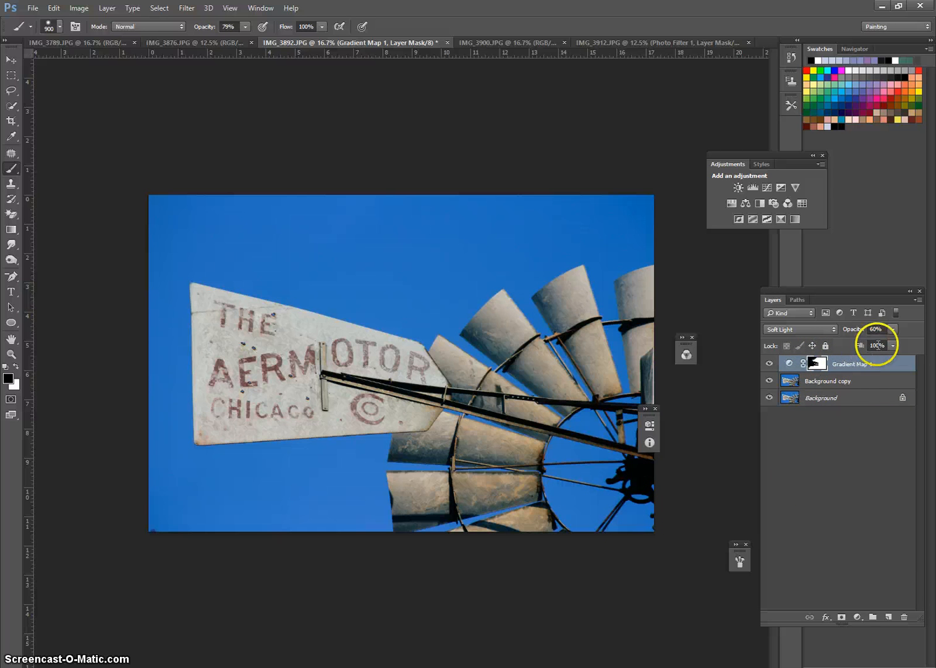
Delete the masked Gradient Map layer and add a new Gradient Map adjustment using the Copper 2 preset.
drag(798, 369, 904, 617)
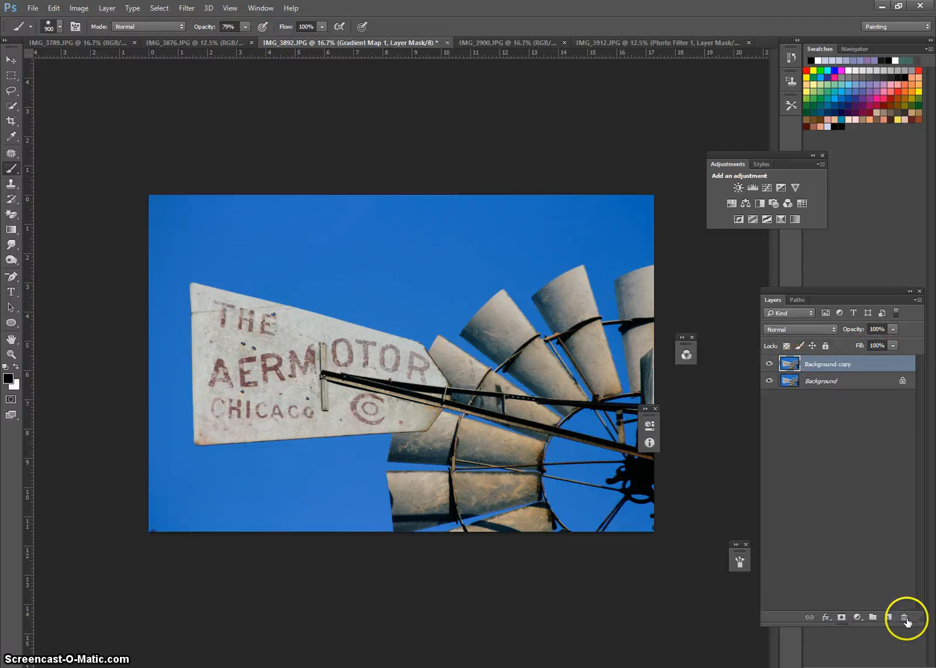
click(794, 219)
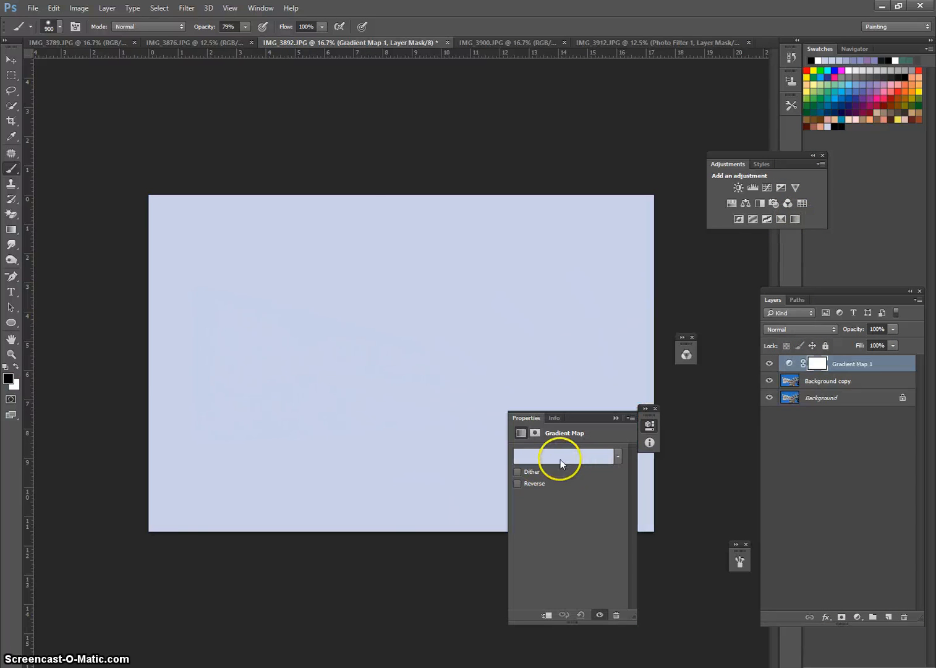
click(560, 459)
click(130, 180)
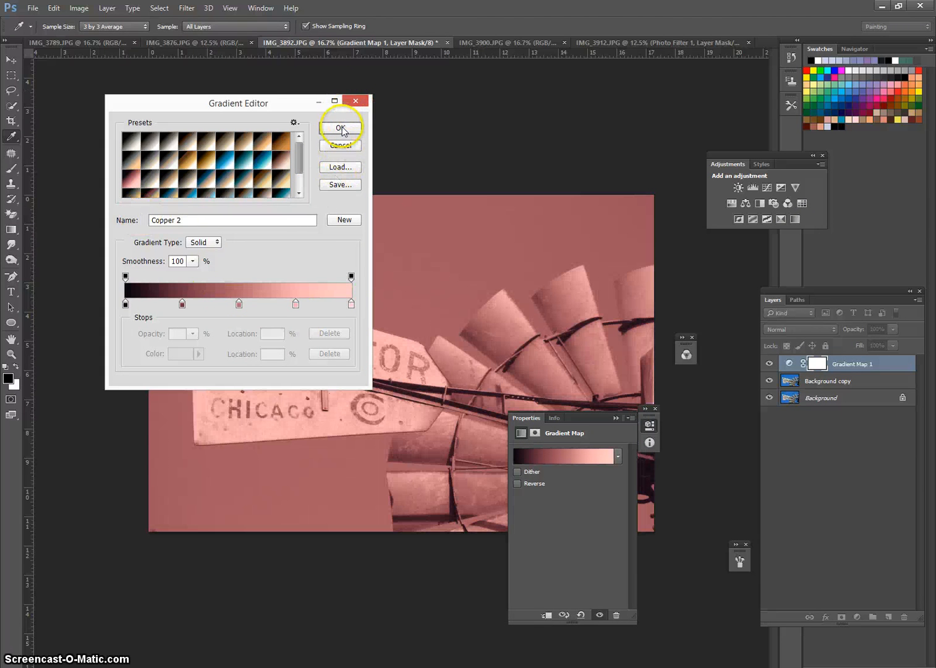
click(341, 128)
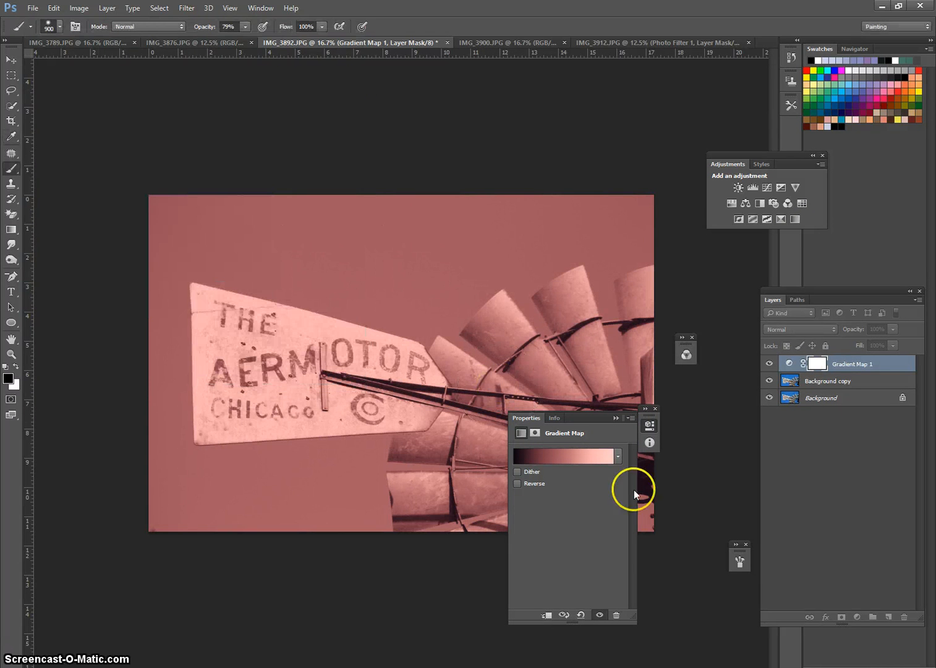
Preview the new Gradient Map layer's blend modes from Darken and Multiply through Lighten to Color Dodge.
click(805, 328)
click(789, 361)
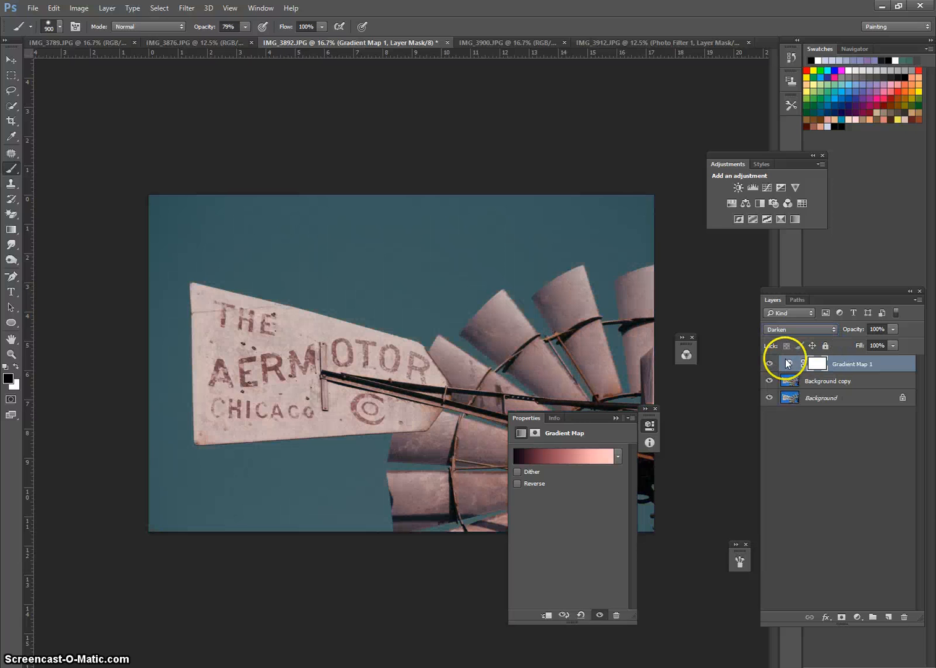
drag(594, 423, 126, 548)
key(Down)
key(Down)
key(Down)
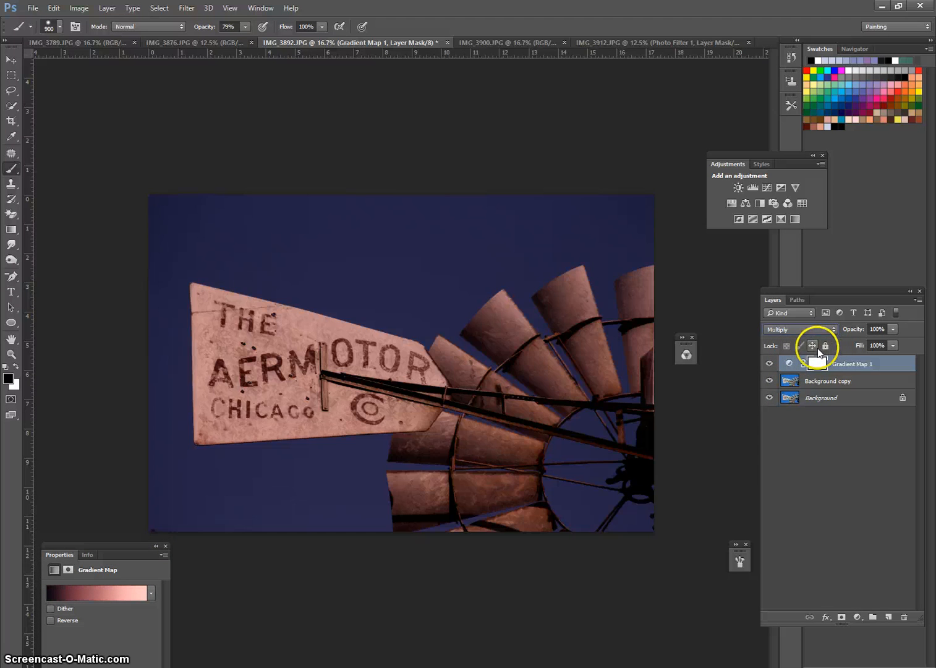
key(Down)
key(Down)
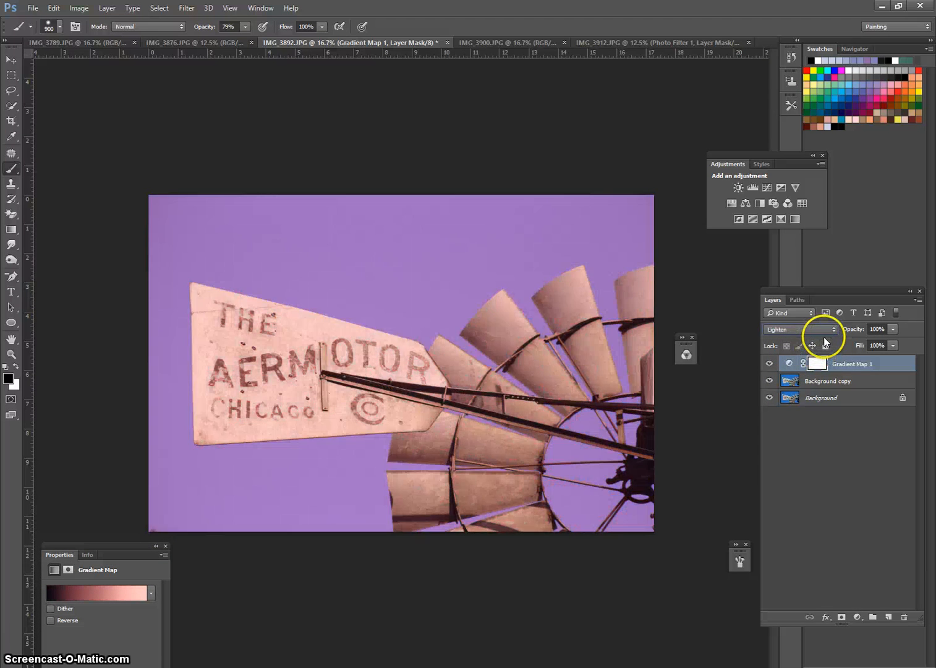
key(Down)
key(Down)
key(Down)
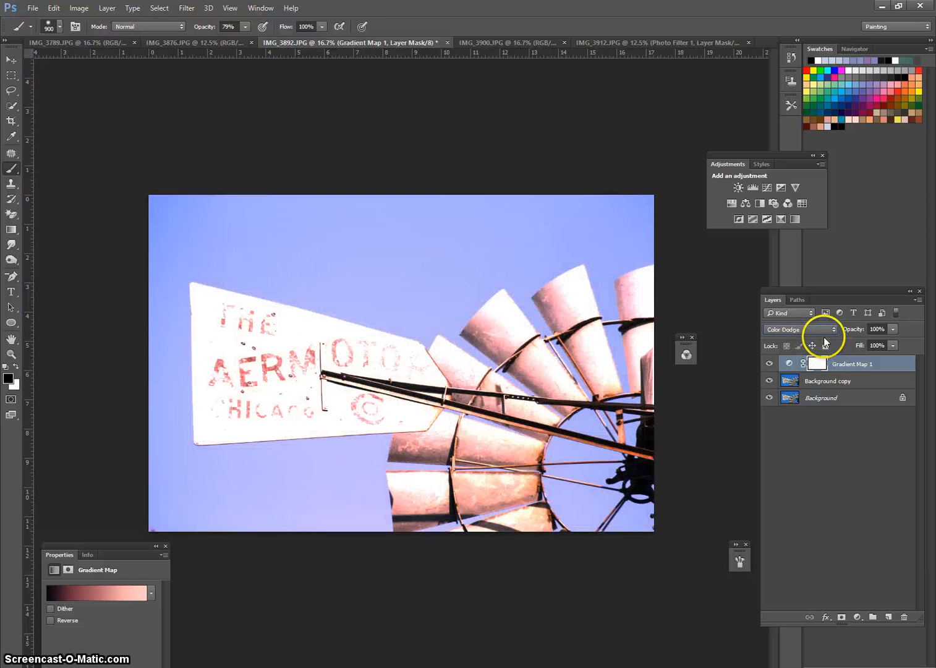
Preview the Gradient Map layer's remaining contrast blend modes after Color Dodge, through Vivid Light to Difference.
key(Down)
key(Down)
key(Down)
key(Down)
key(Down)
key(Down)
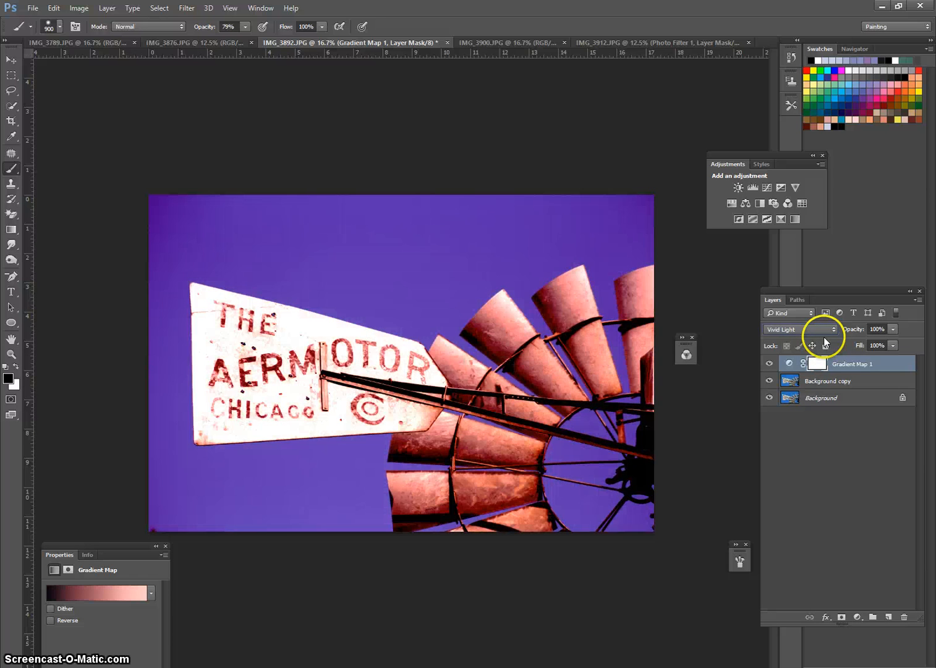
key(Down)
key(Down)
key(Down)
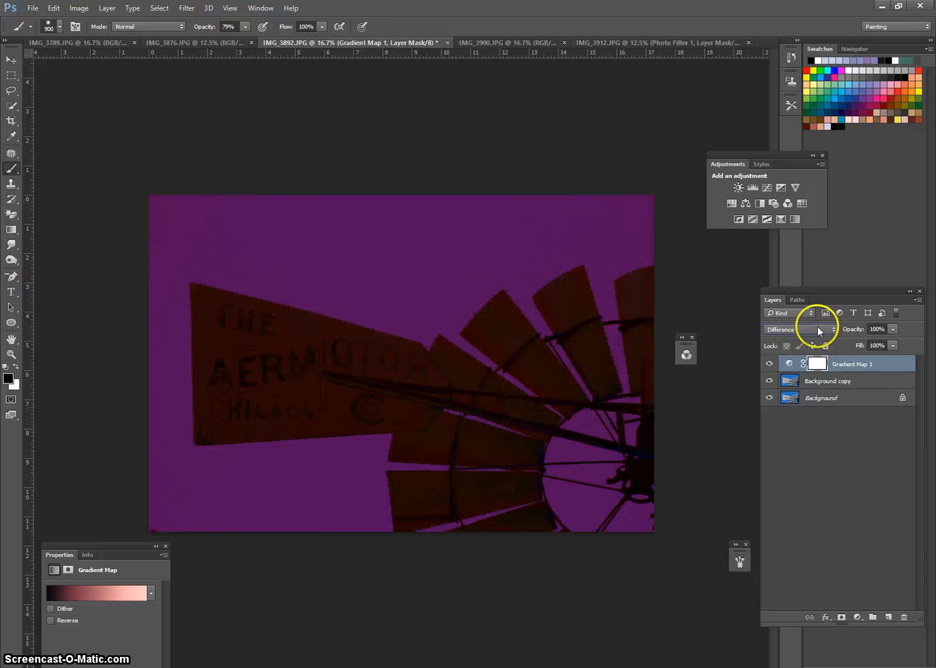
Set the Gradient Map layer's blend mode to Darken, and collapse the adjustment properties and park them below the photo.
click(811, 333)
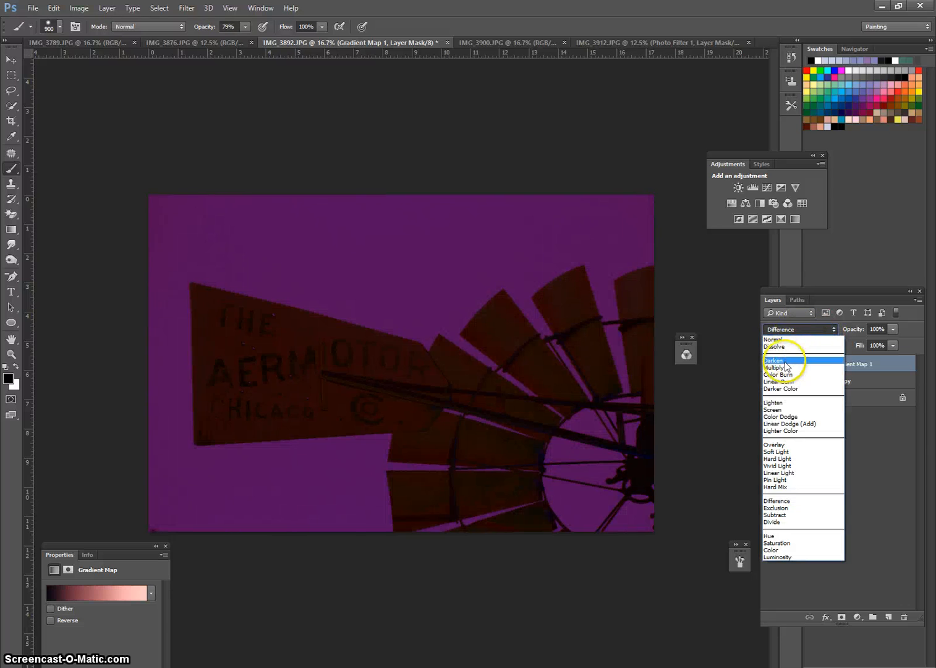
click(784, 361)
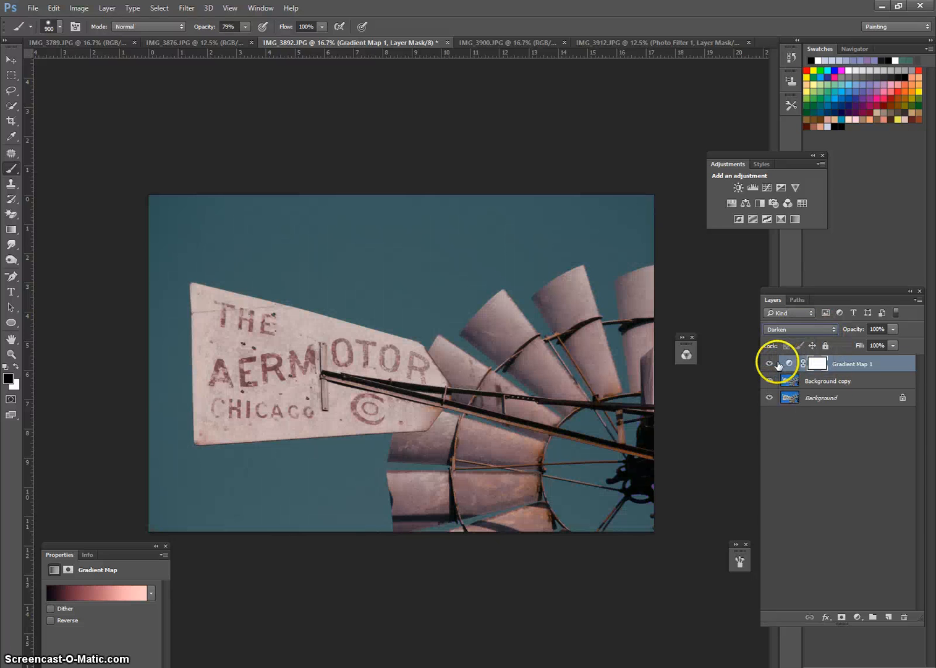
click(843, 529)
click(158, 546)
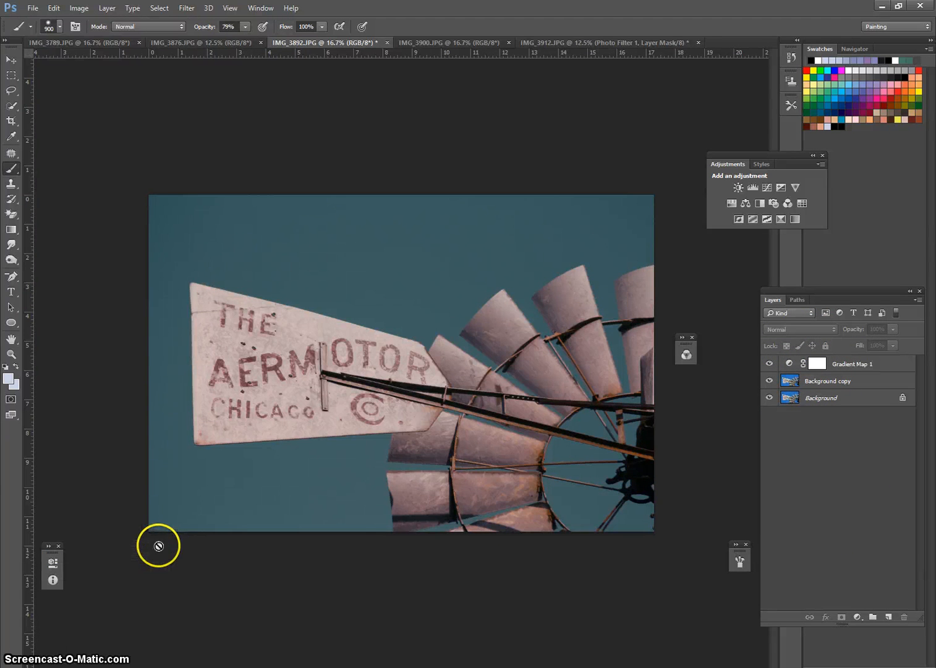
drag(52, 554, 59, 596)
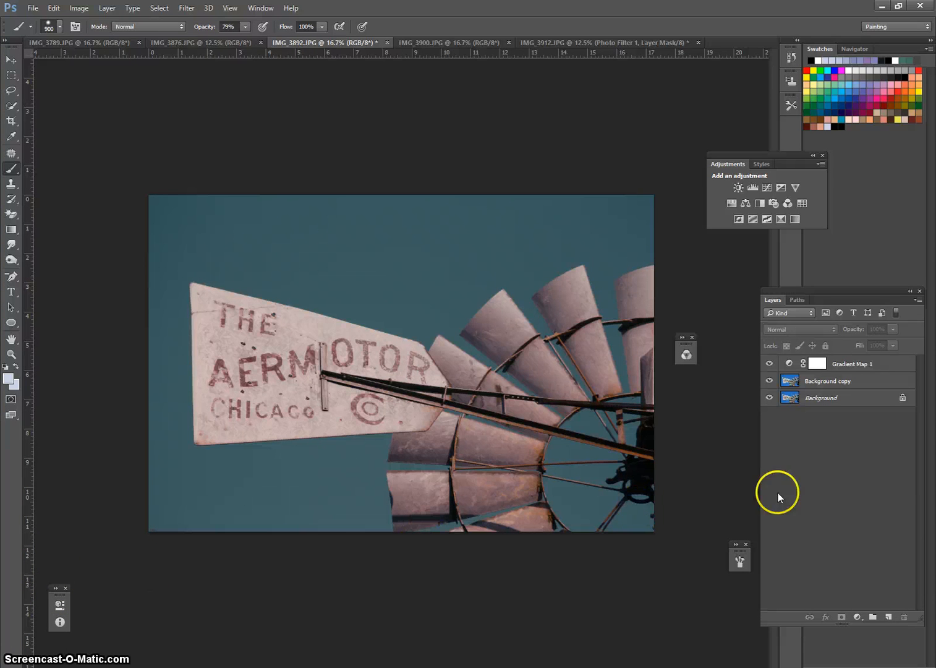
Toggle the Gradient Map layer's visibility off and on to compare the photo before and after toning.
click(852, 368)
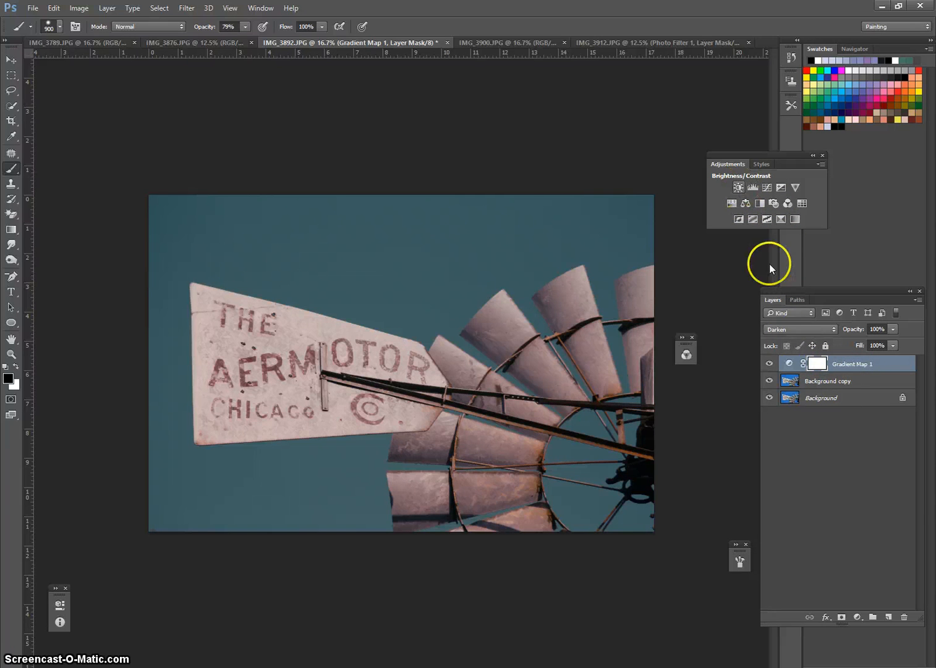
click(770, 365)
click(770, 364)
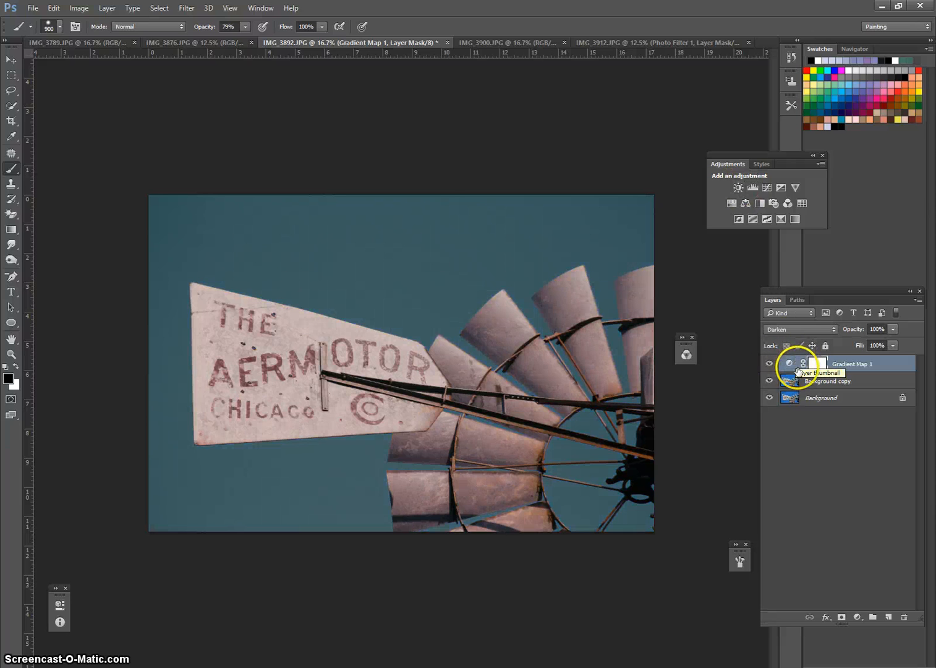
Add a Curves adjustment layer and bend its RGB curve into an S-shape with lowered shadows and raised highlights.
click(762, 188)
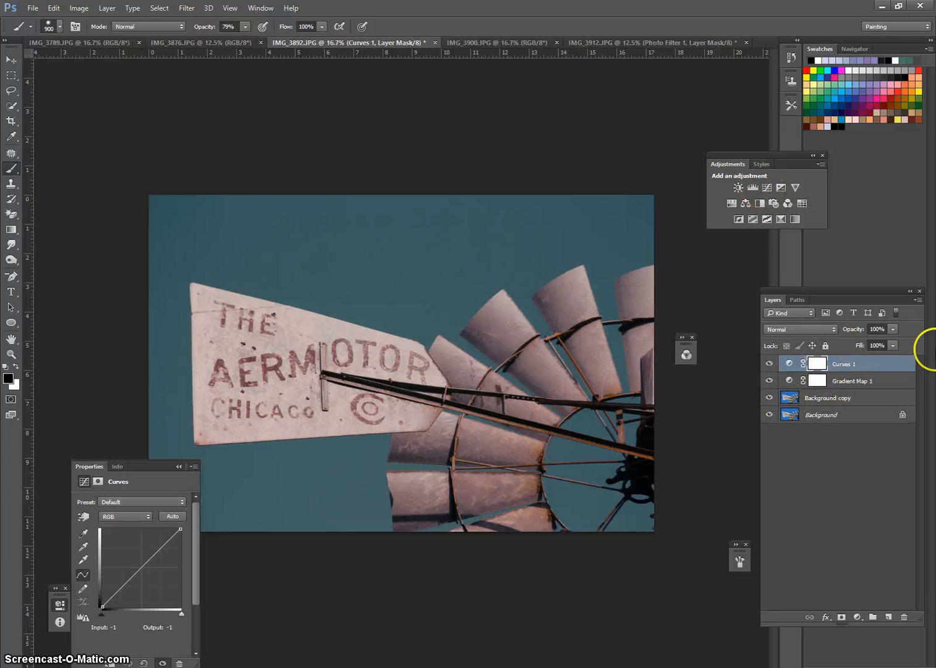
click(127, 586)
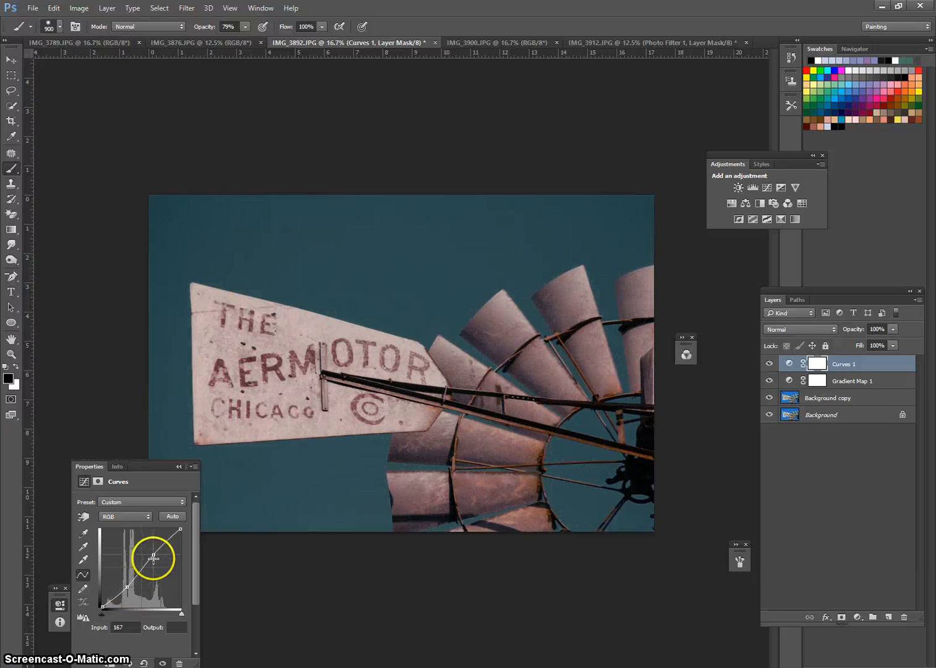
drag(153, 558, 156, 546)
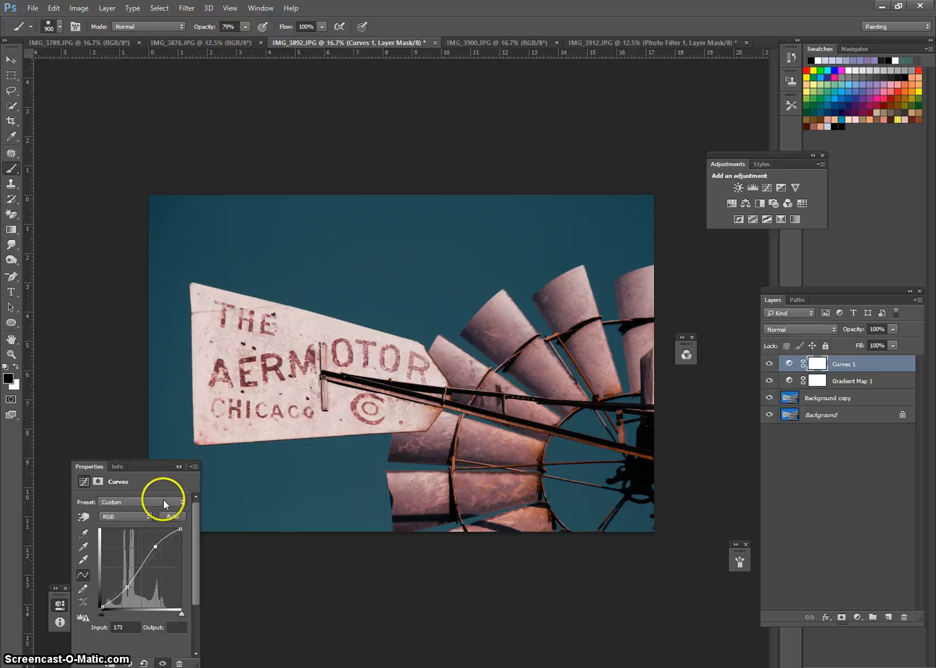
click(179, 466)
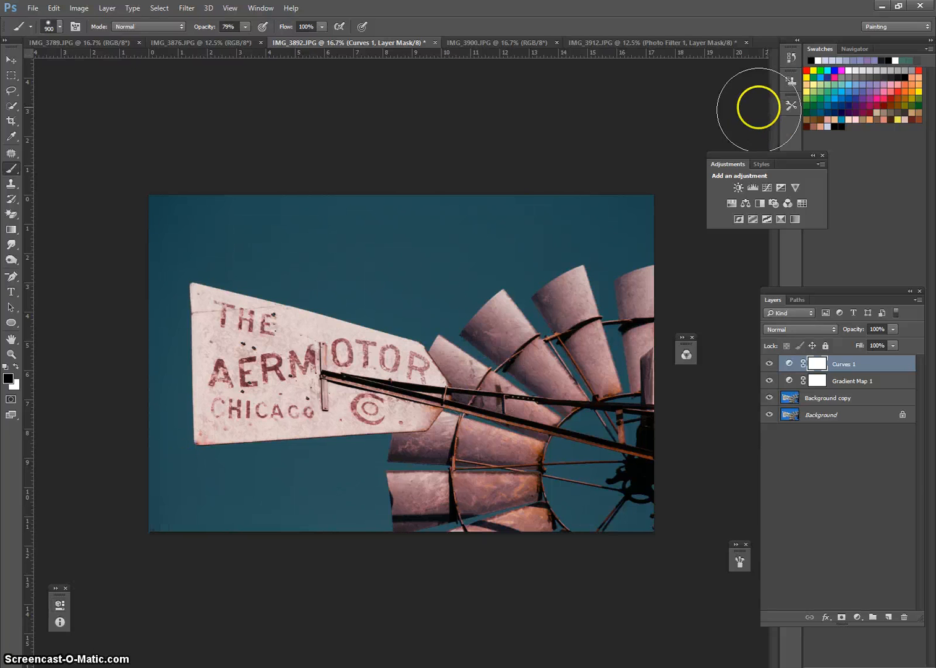
Add a Levels adjustment layer and raise its black output level to 23 to fade the shadows.
click(753, 188)
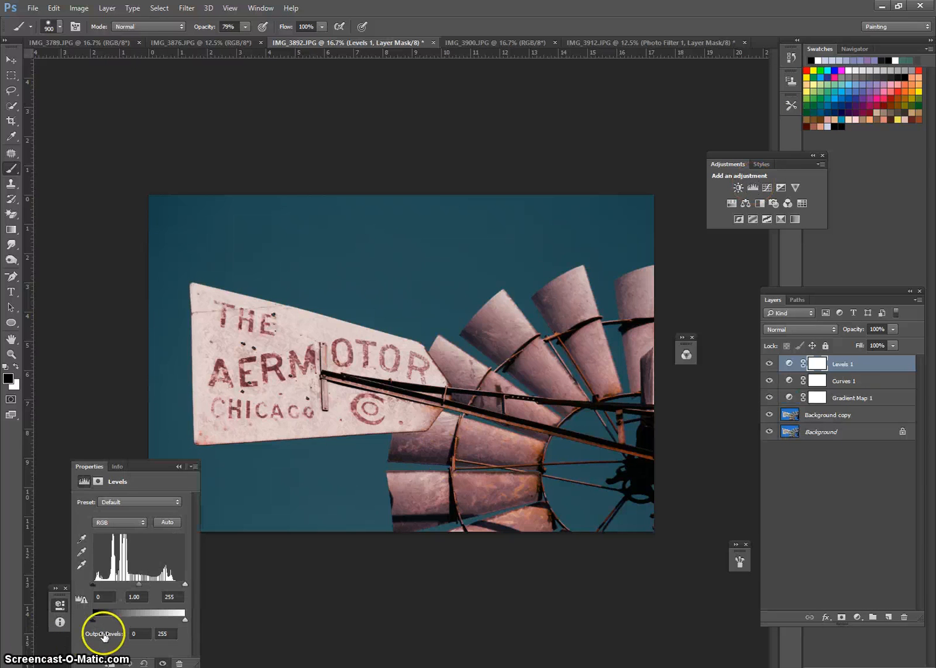
drag(86, 617, 105, 617)
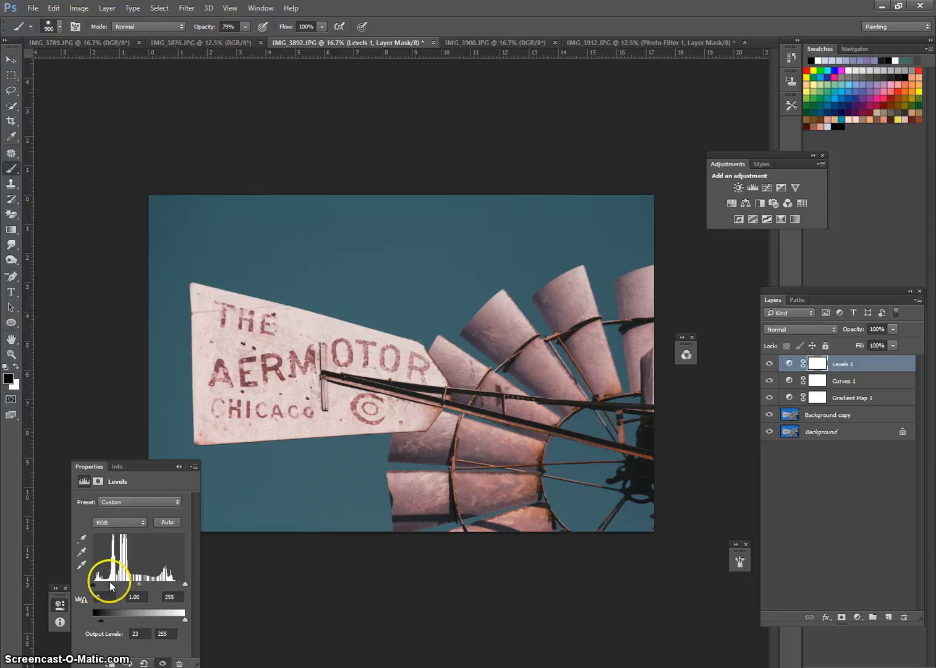
click(179, 467)
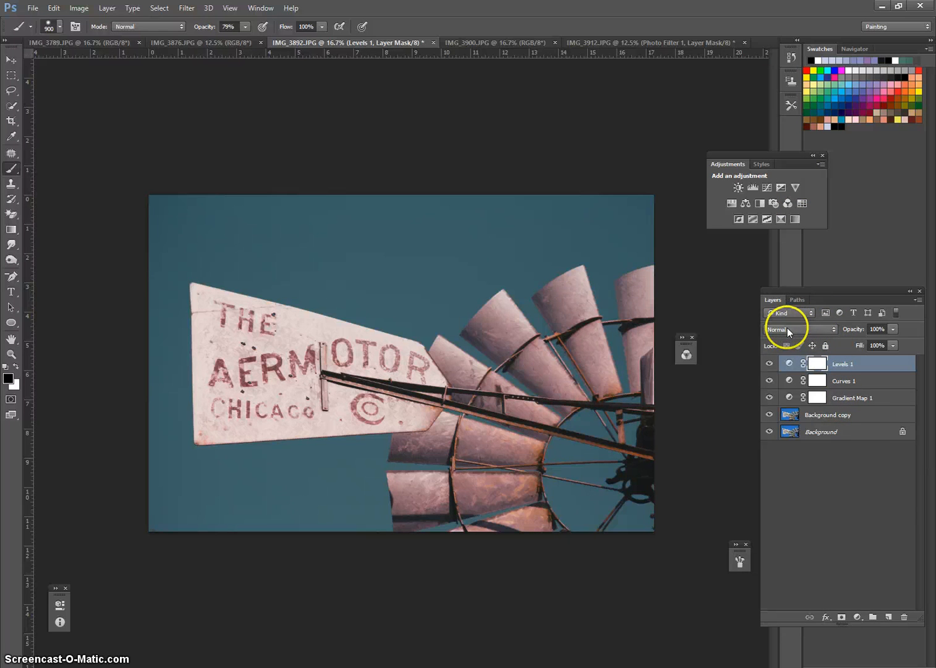
Delete the Levels, Curves and Gradient Map adjustment layers together.
shift+click(851, 399)
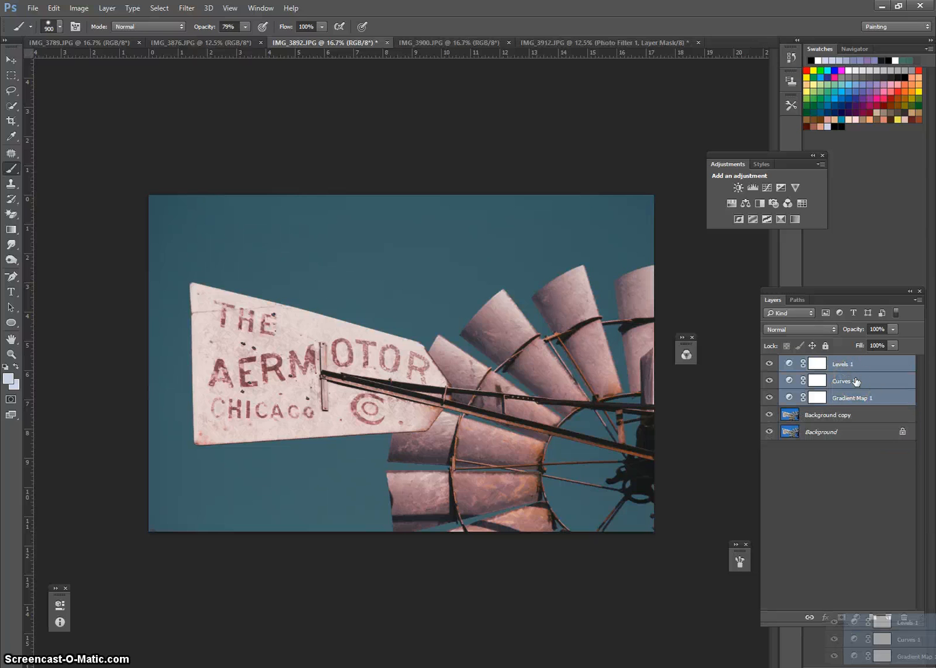
drag(856, 381, 905, 617)
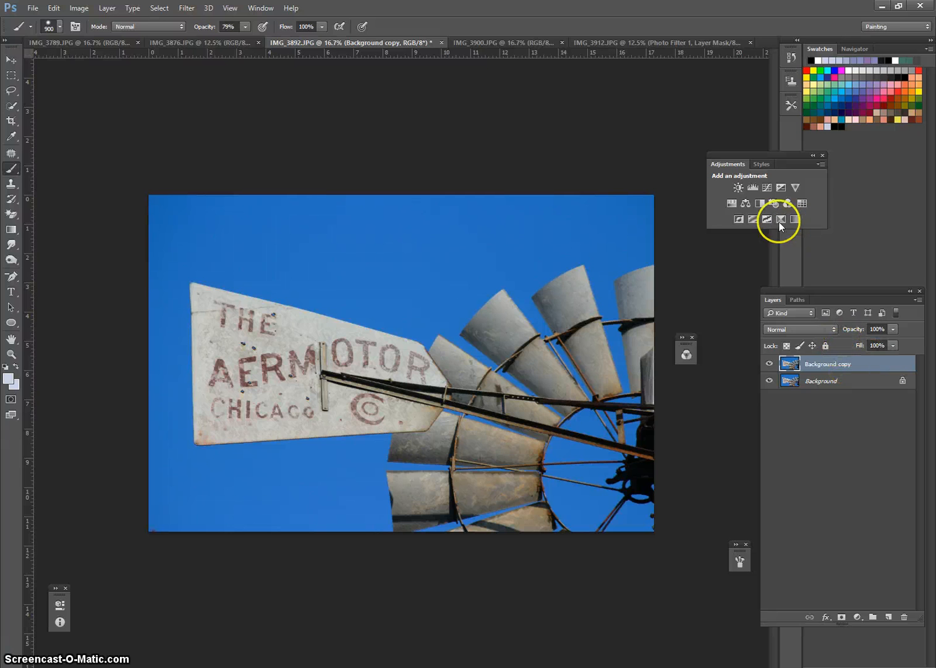
Add a Gradient Overlay style to the Background copy layer and open its gradient for editing.
click(825, 617)
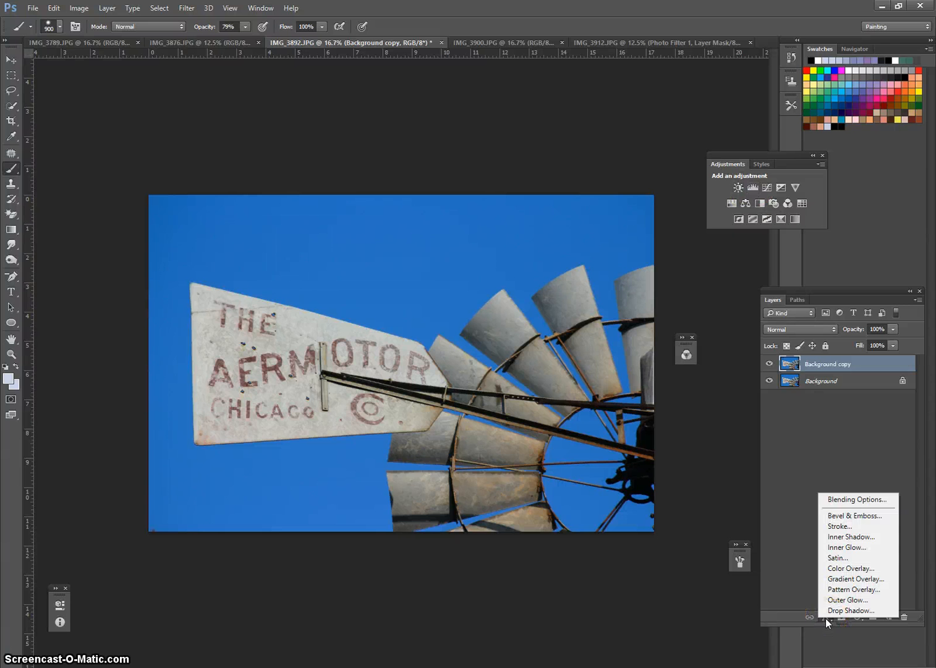
click(851, 577)
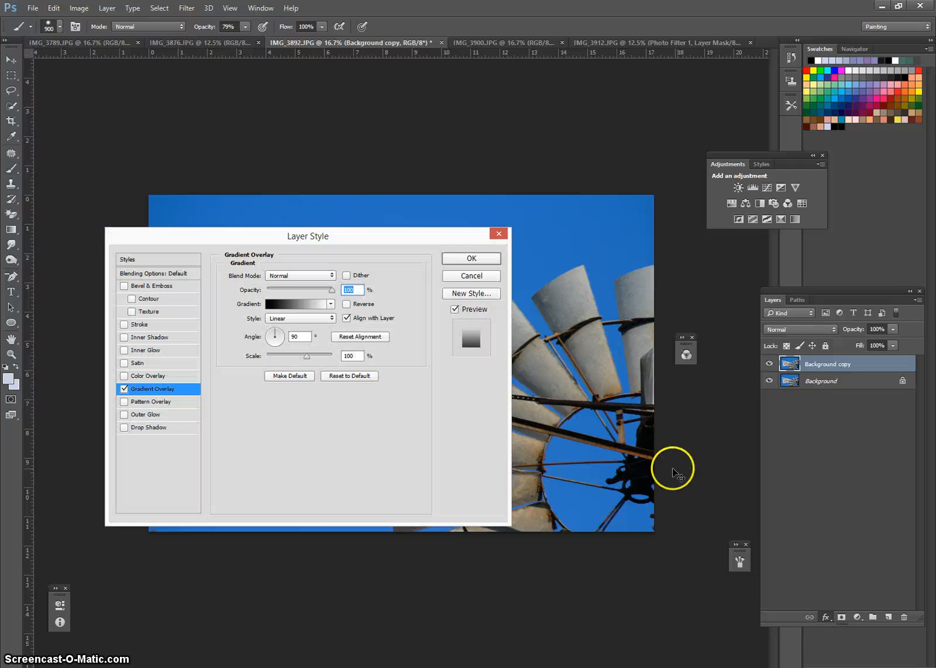
drag(240, 236, 521, 432)
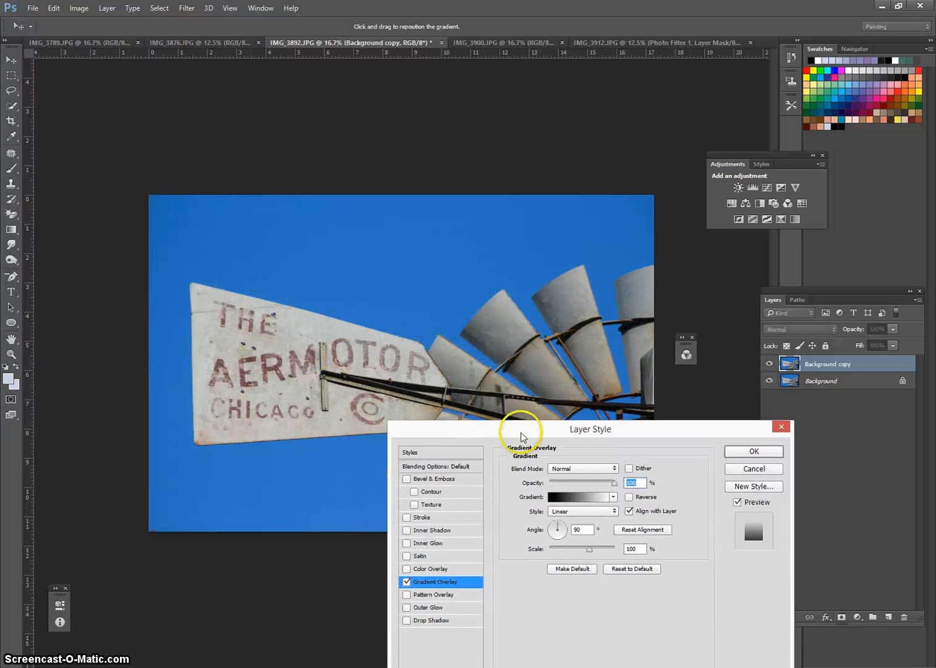
click(582, 497)
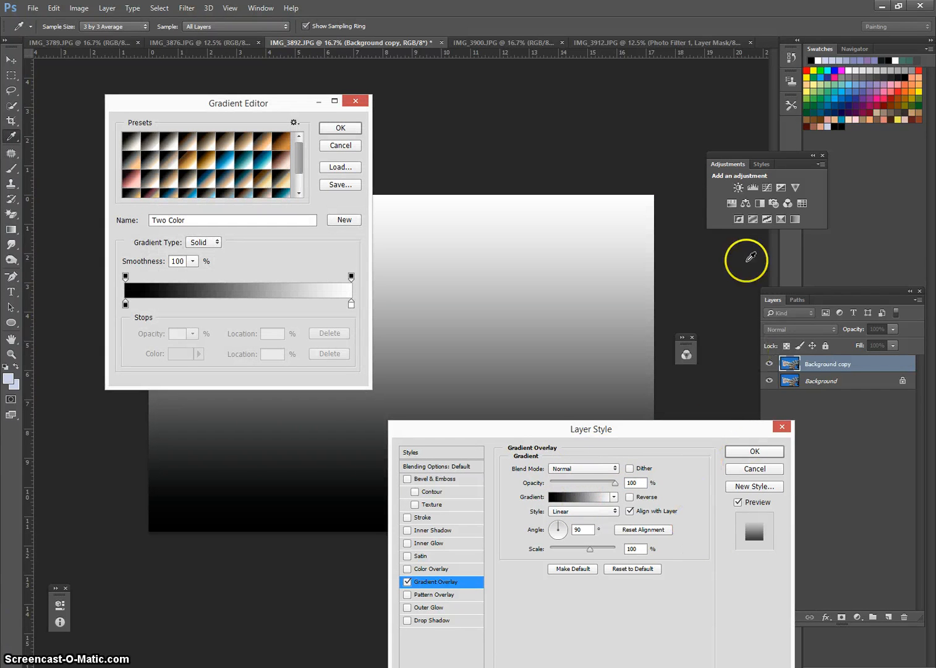
Replace the gradient presets with the Color Harmonies 1 set.
drag(301, 162, 297, 172)
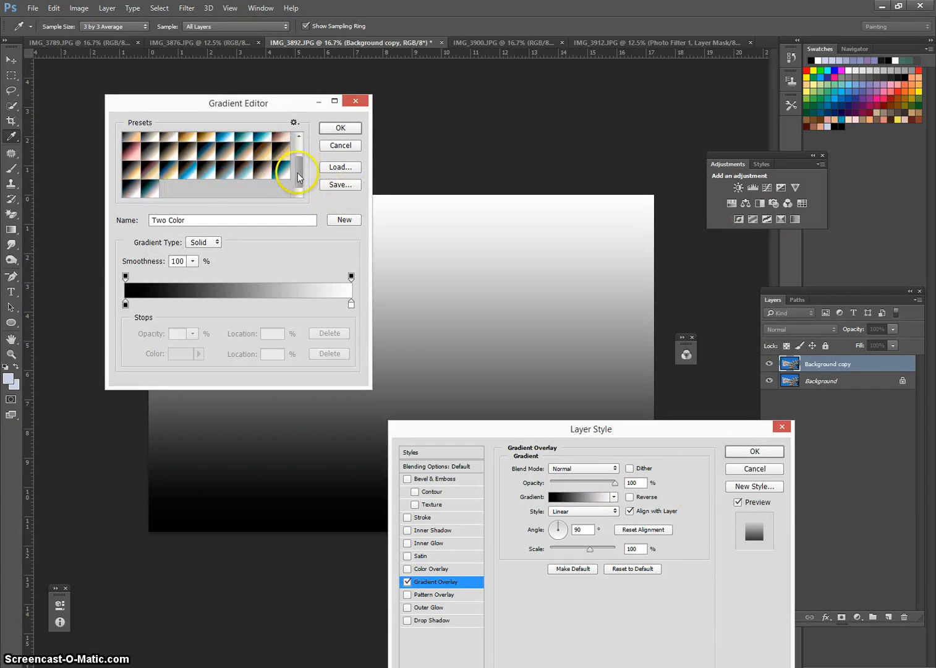
click(295, 122)
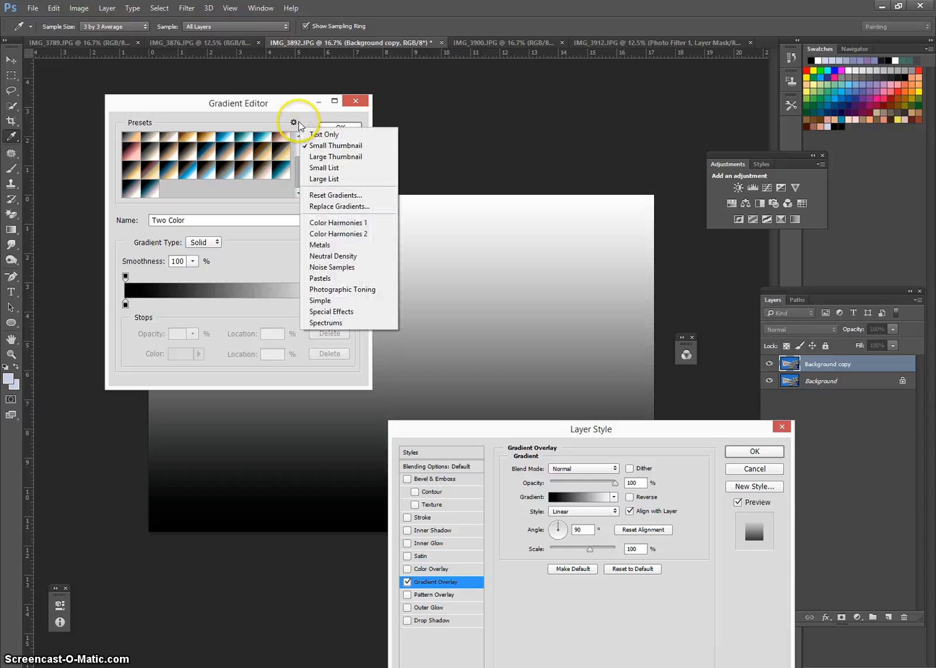
click(342, 224)
click(403, 260)
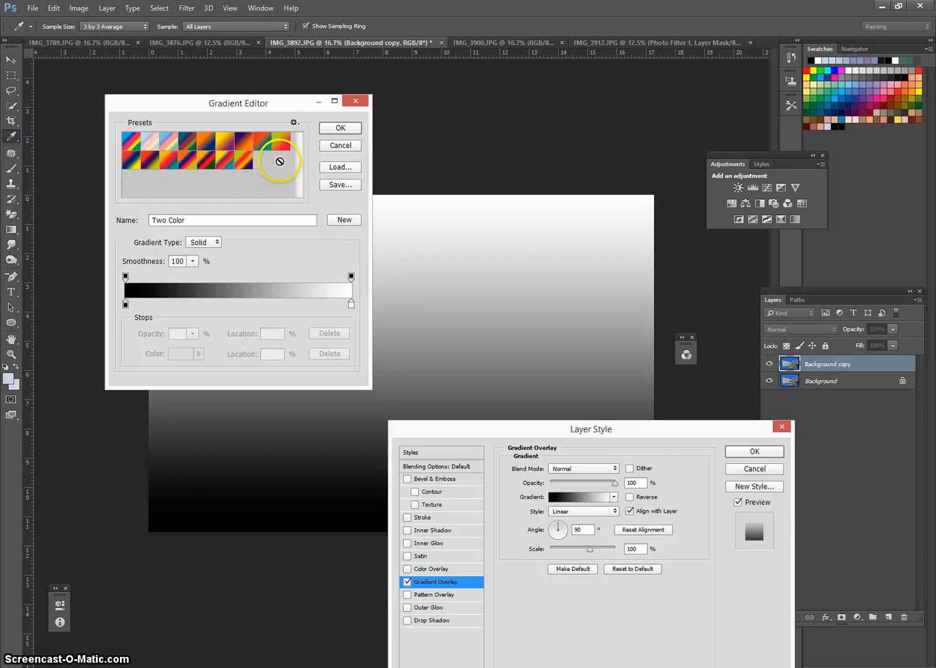
Replace the gradient presets with the Color Harmonies 2 set and apply its Purple, Yellow gradient to the overlay.
click(295, 125)
click(341, 234)
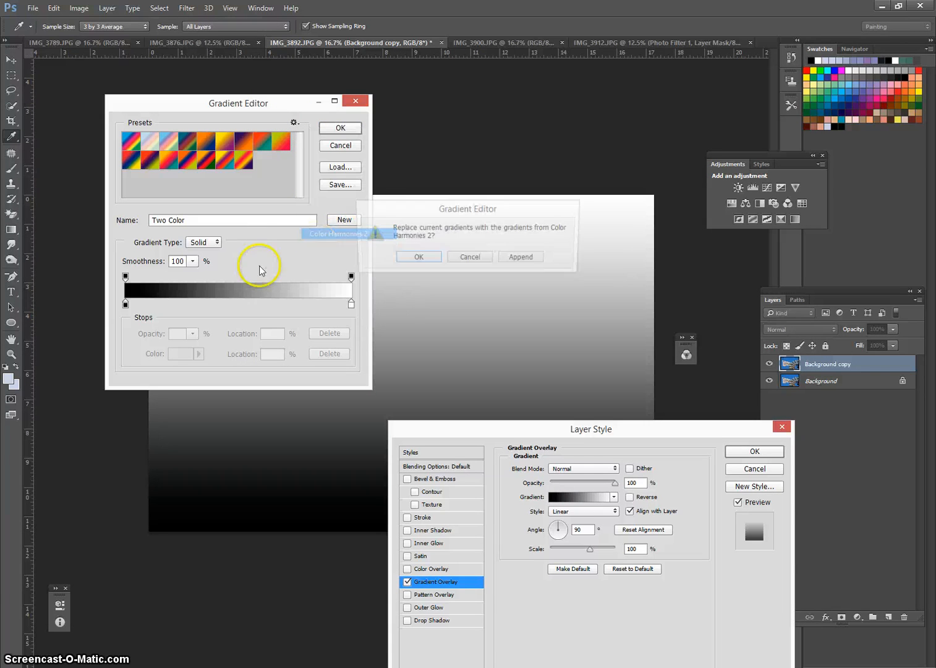
click(408, 257)
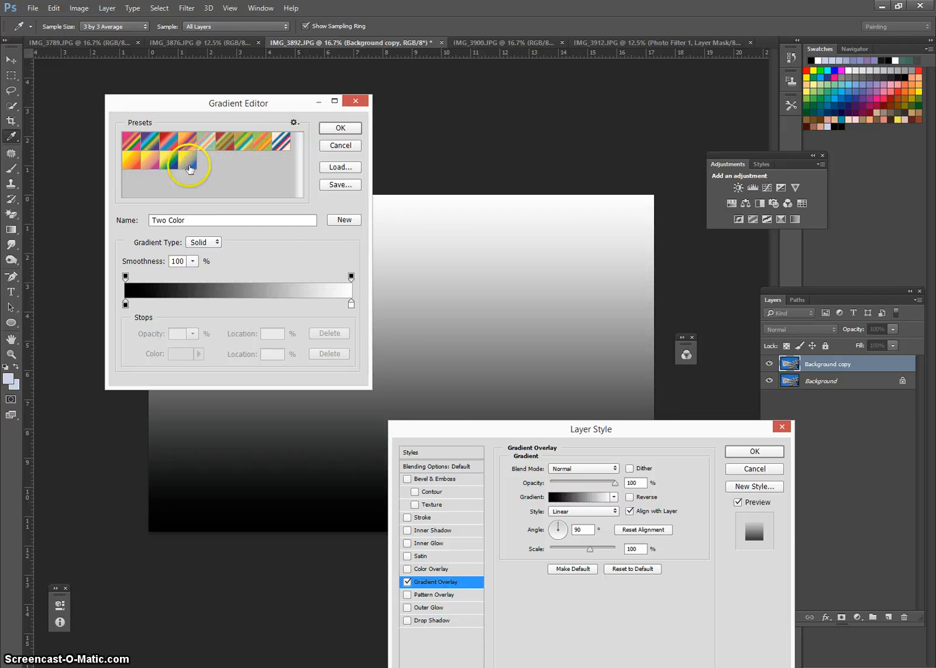
click(189, 164)
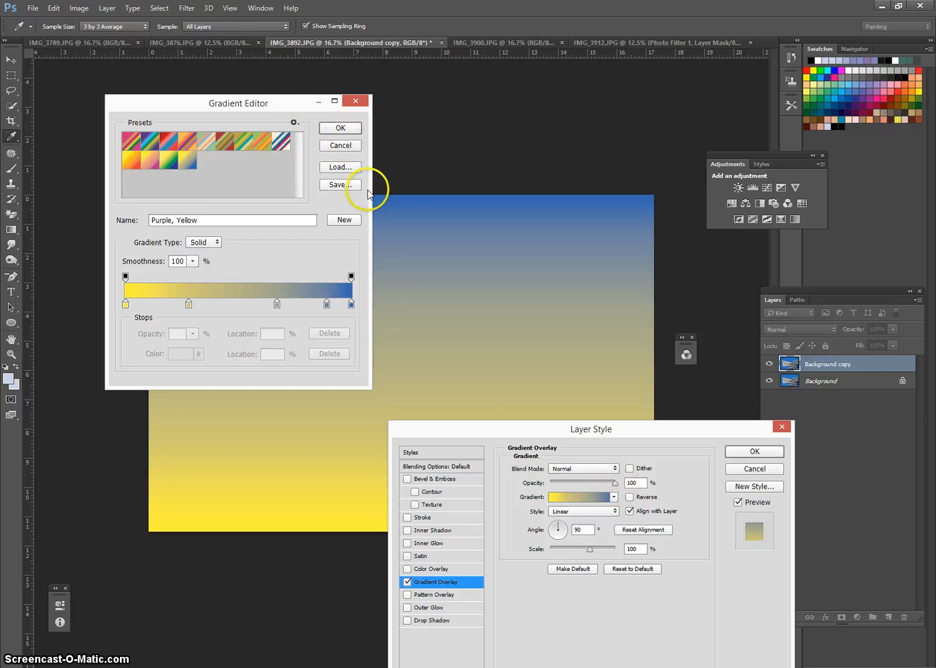
drag(282, 103, 301, 151)
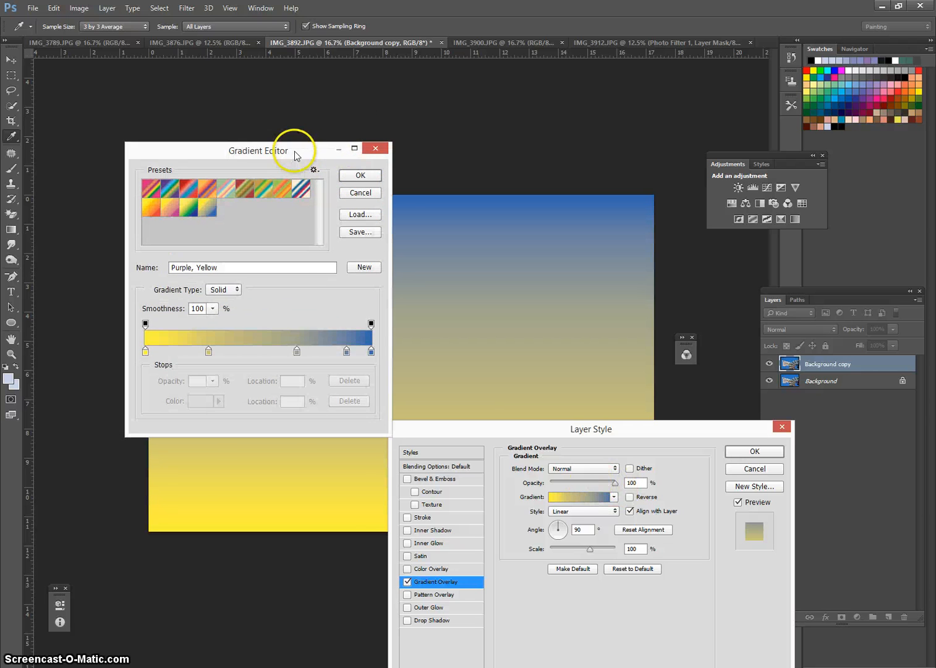
click(350, 178)
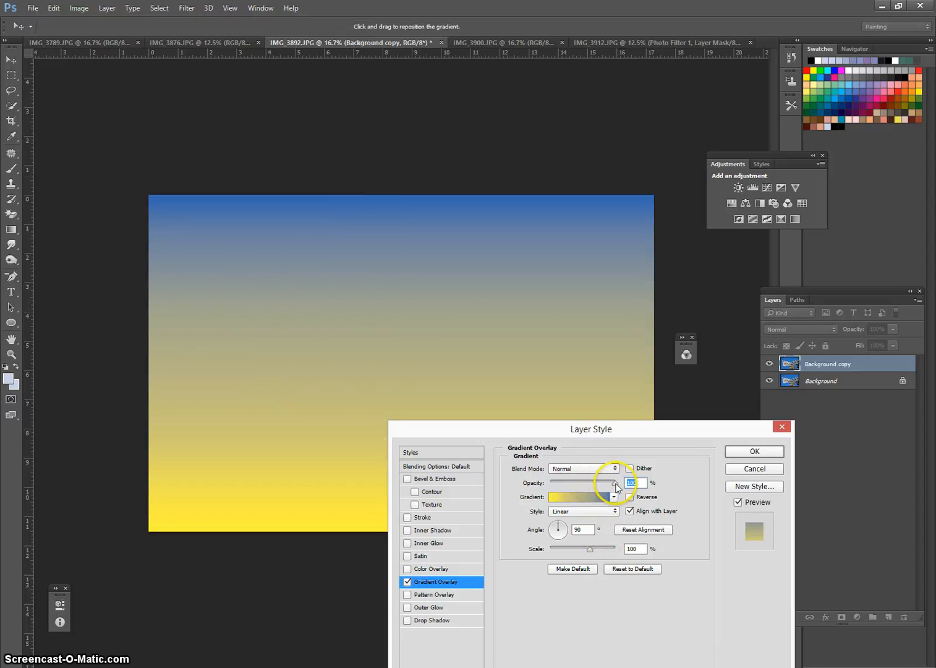
Lower the Gradient Overlay's opacity to 64% and rotate its angle to about -49°.
drag(617, 487, 592, 483)
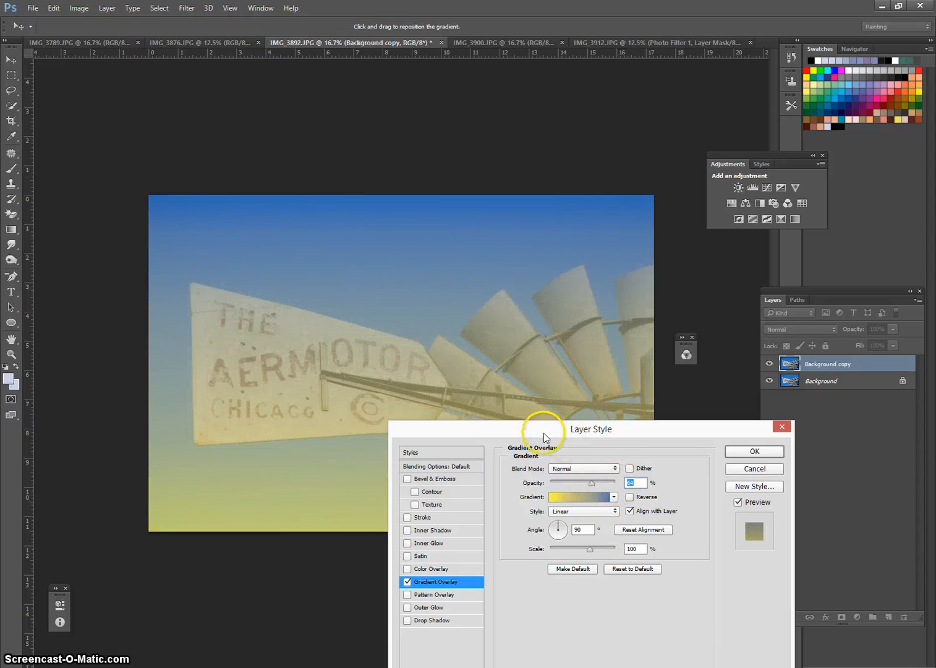
drag(543, 436, 757, 432)
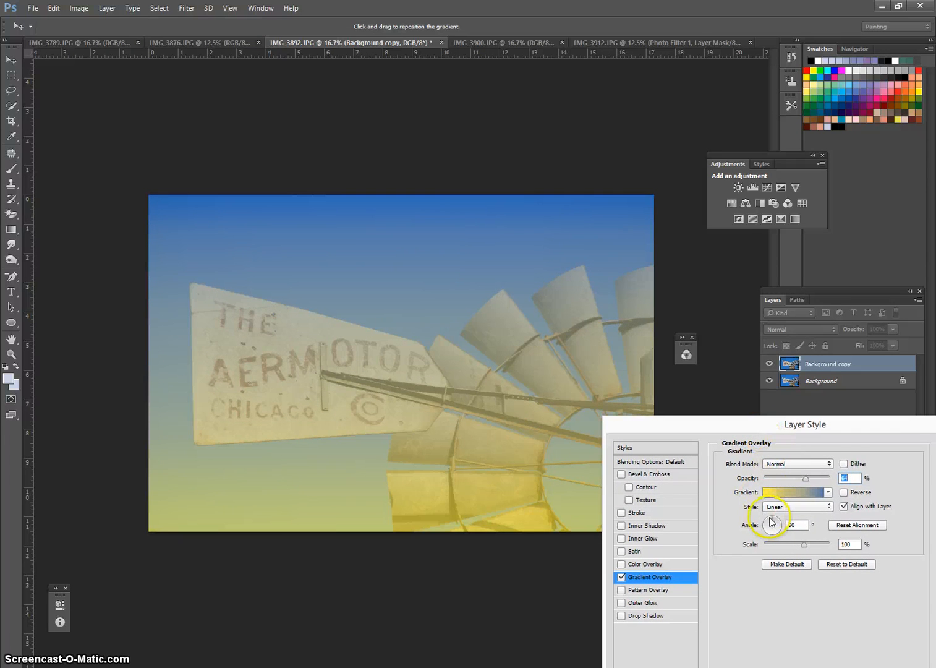
drag(772, 525, 759, 529)
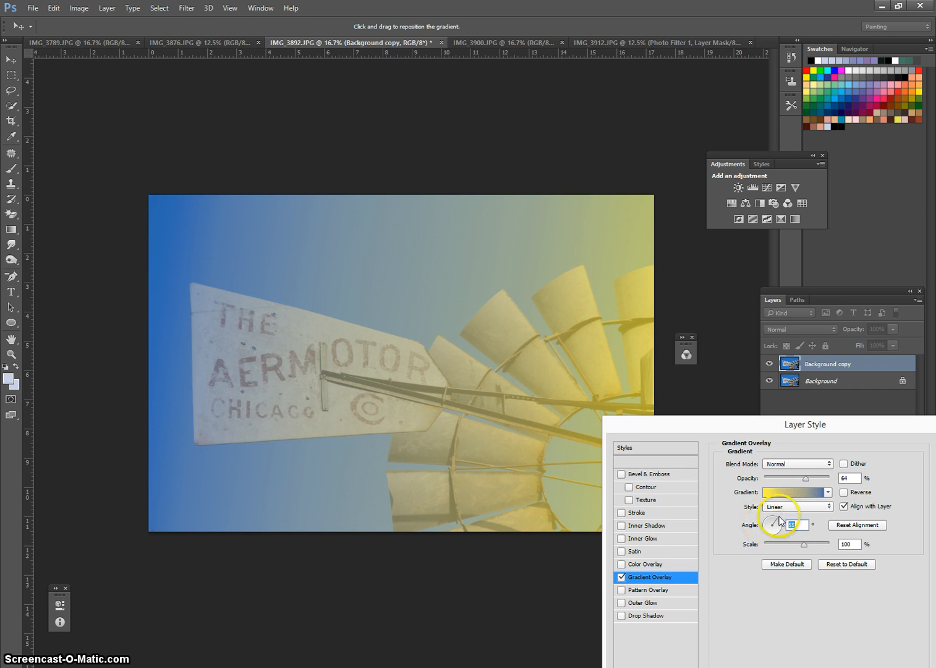
mouse_move(767, 527)
mouse_down()
mouse_move(780, 521)
mouse_move(769, 535)
mouse_up()
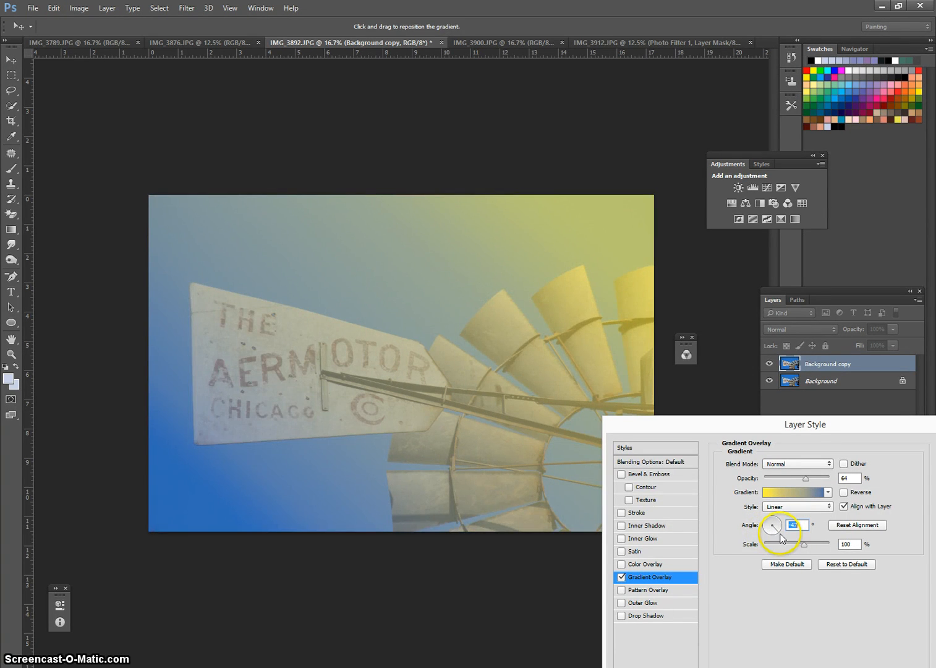
Set the Gradient Overlay's scale to 137% and reposition the gradient on the photo.
drag(782, 538, 821, 551)
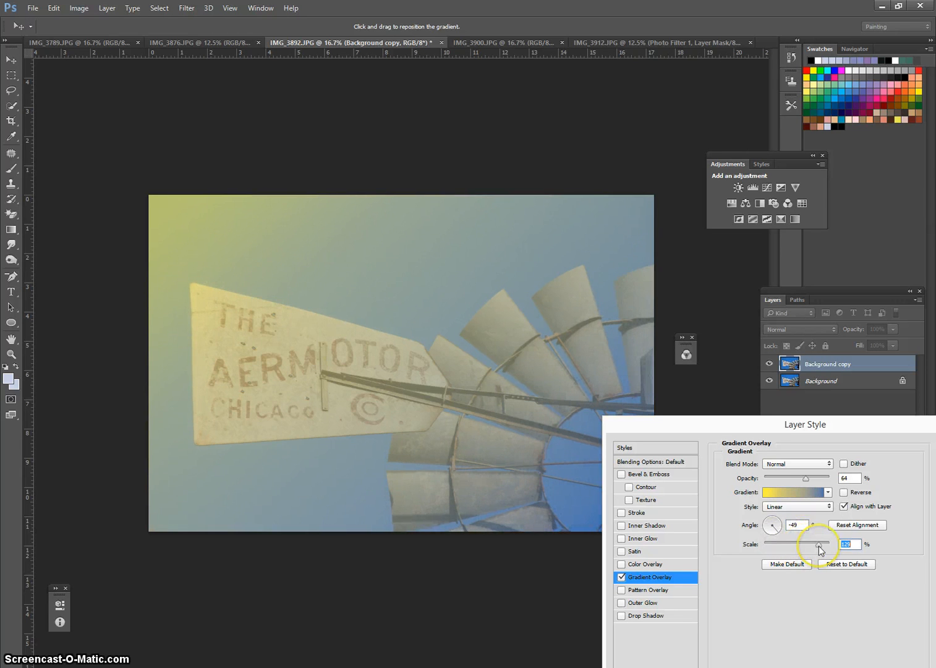
drag(425, 339, 252, 291)
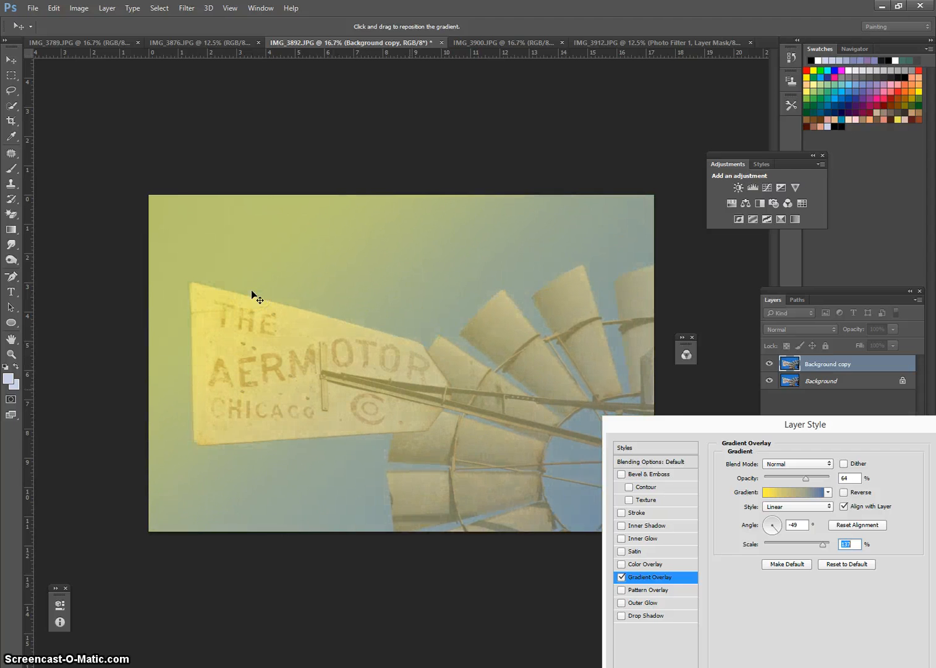
drag(695, 428, 421, 392)
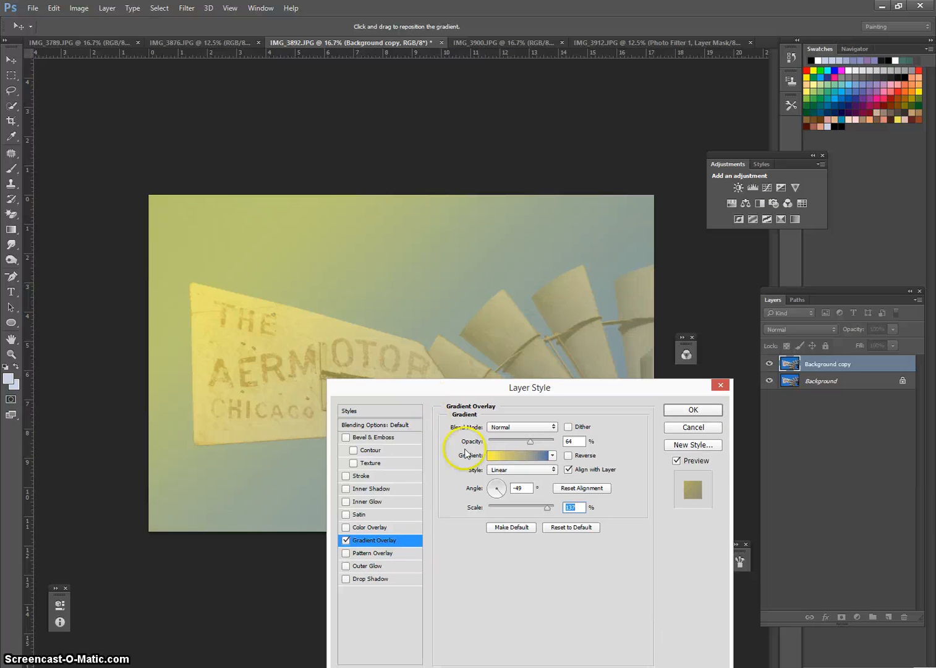
Recolour the overlay gradient's yellow stop at location 0% to pale cream f4f1c5.
click(499, 458)
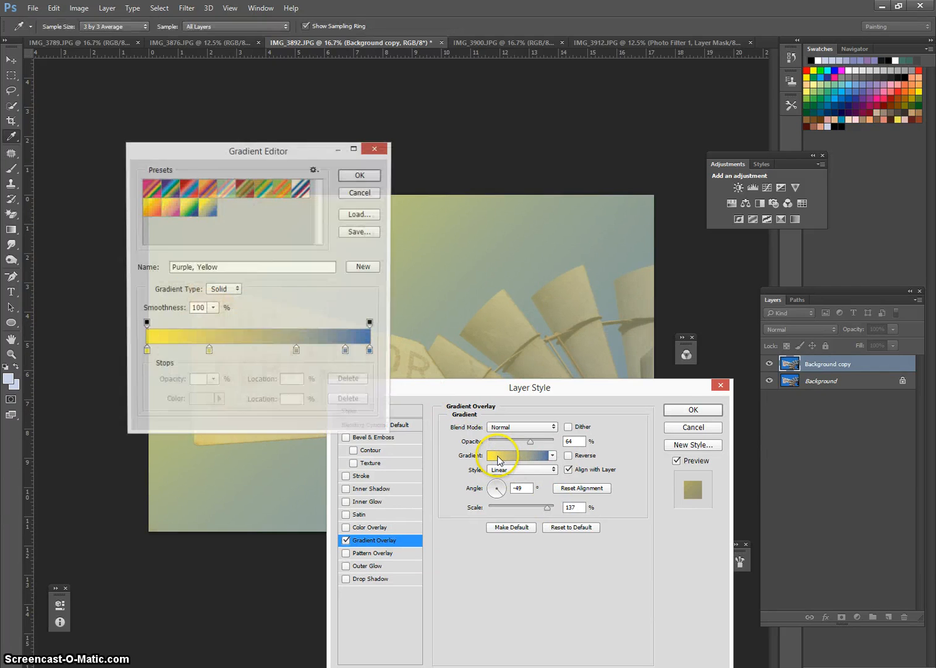
click(145, 351)
double_click(145, 353)
click(575, 188)
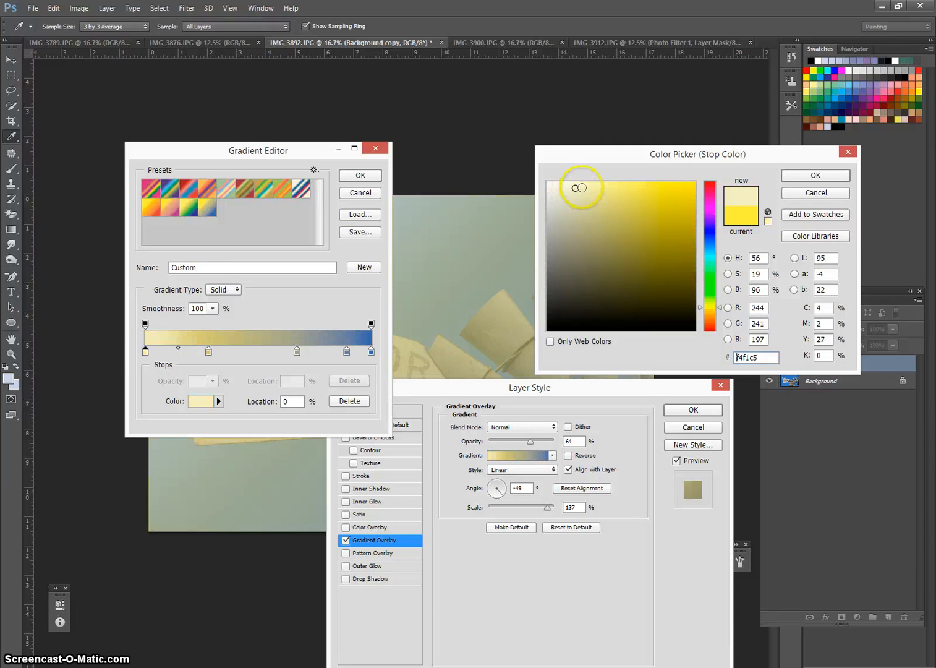
click(791, 177)
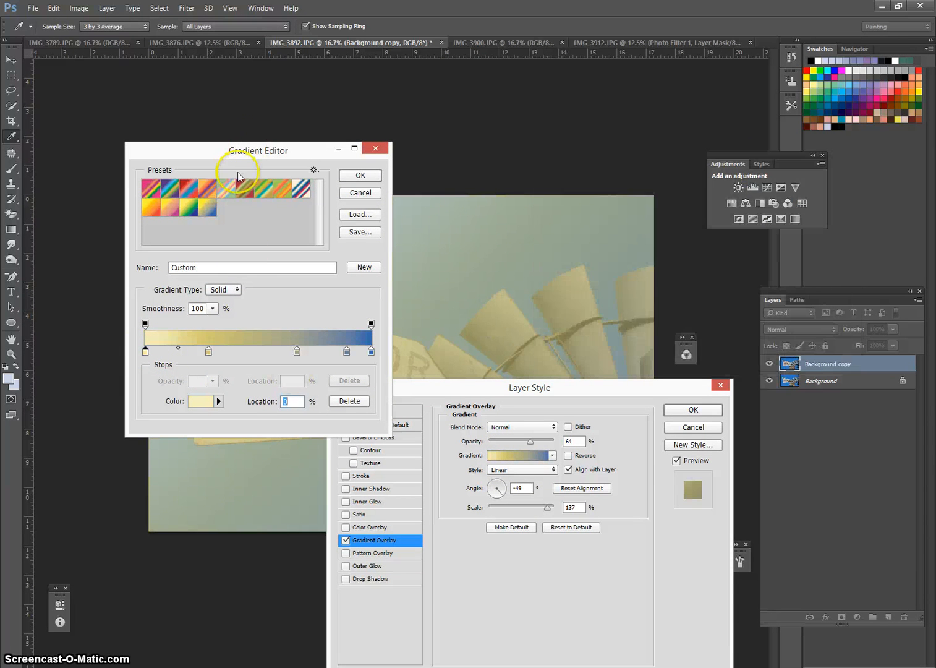
Recolour the gradient stop at location 28% to light yellow f4ec99.
double_click(209, 350)
click(603, 188)
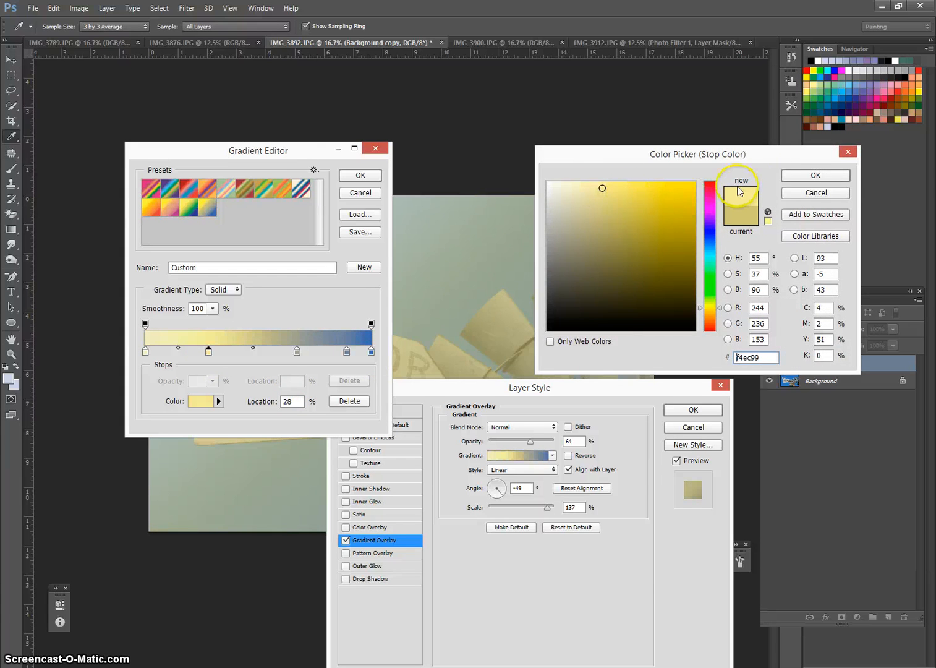
click(804, 175)
Recolour the gradient's blue end stop at location 100% to a darker navy blue.
drag(273, 150, 247, 235)
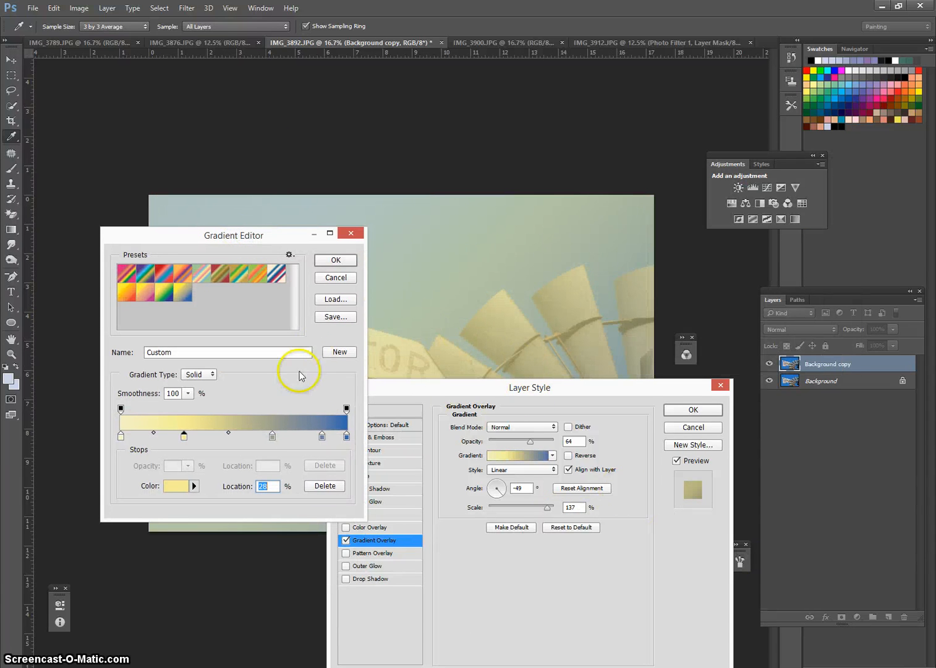
double_click(346, 436)
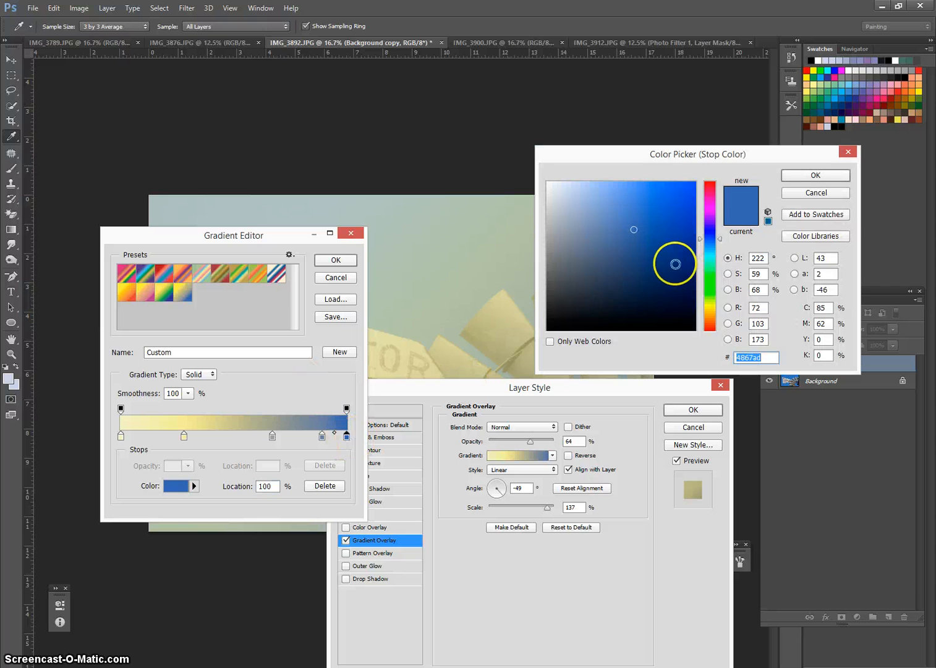
click(676, 265)
click(814, 176)
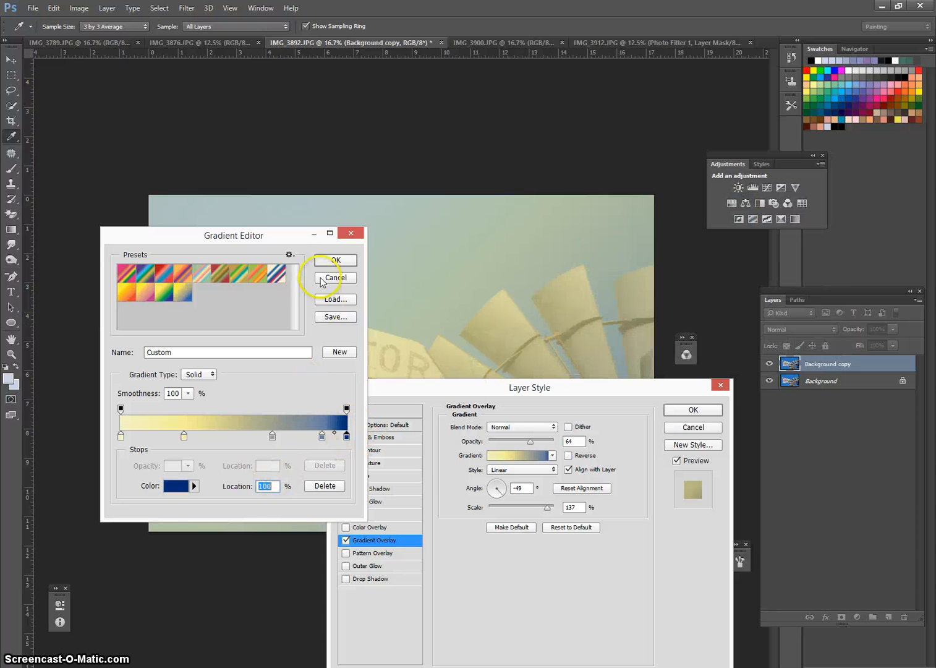
Confirm the recoloured gradient, set the Gradient Overlay's opacity to 77% and apply the layer style.
click(345, 264)
drag(540, 389, 424, 369)
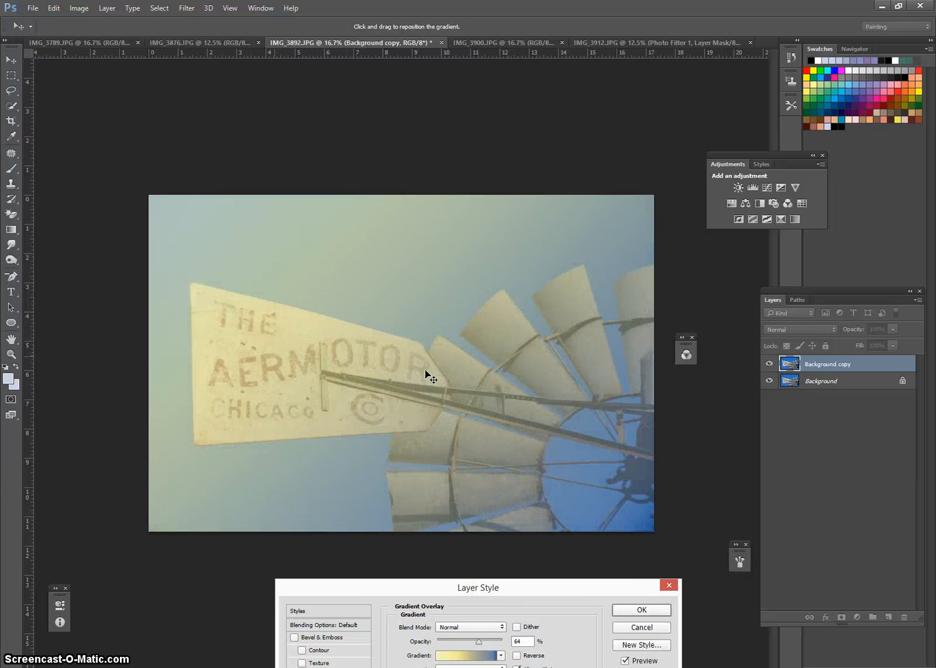
drag(424, 588, 645, 332)
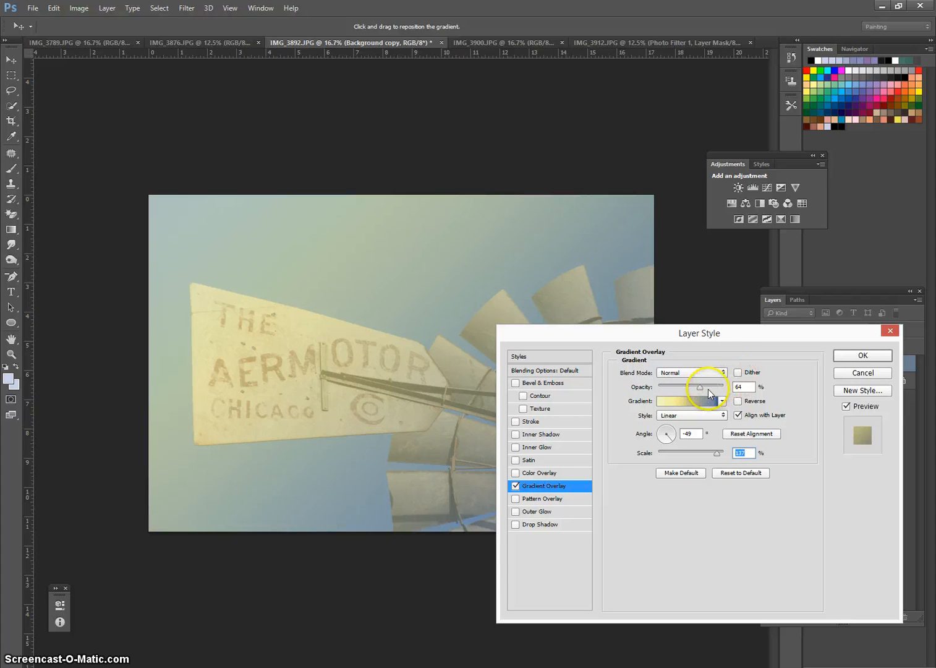
click(708, 388)
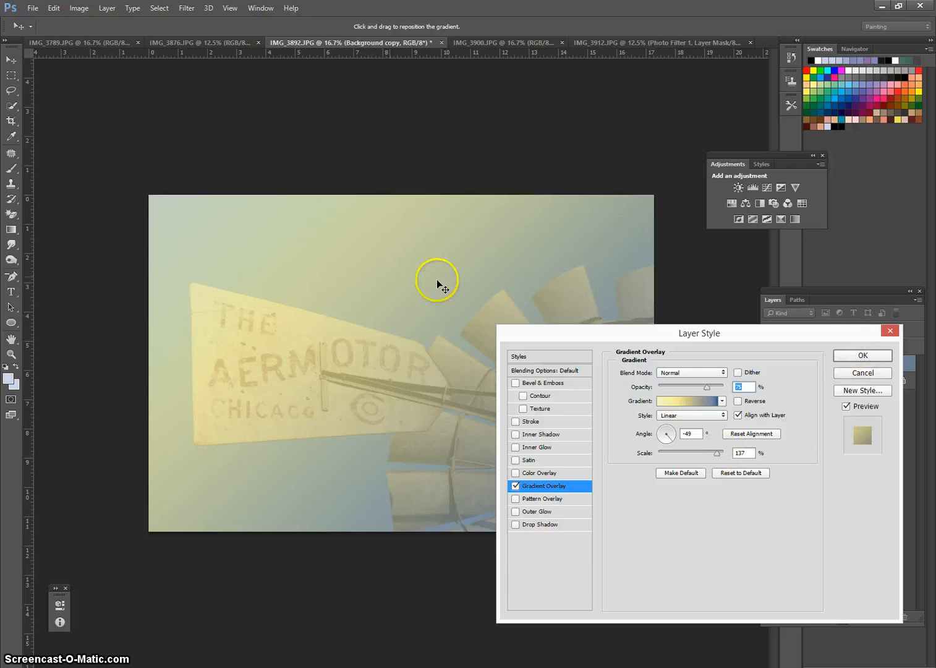
drag(706, 387, 682, 385)
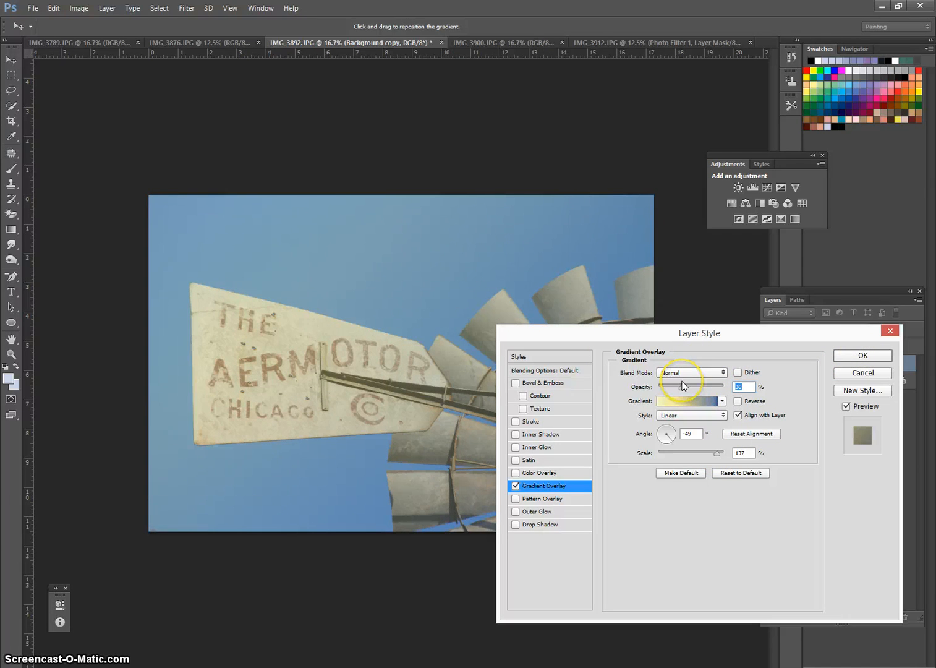
text(100)
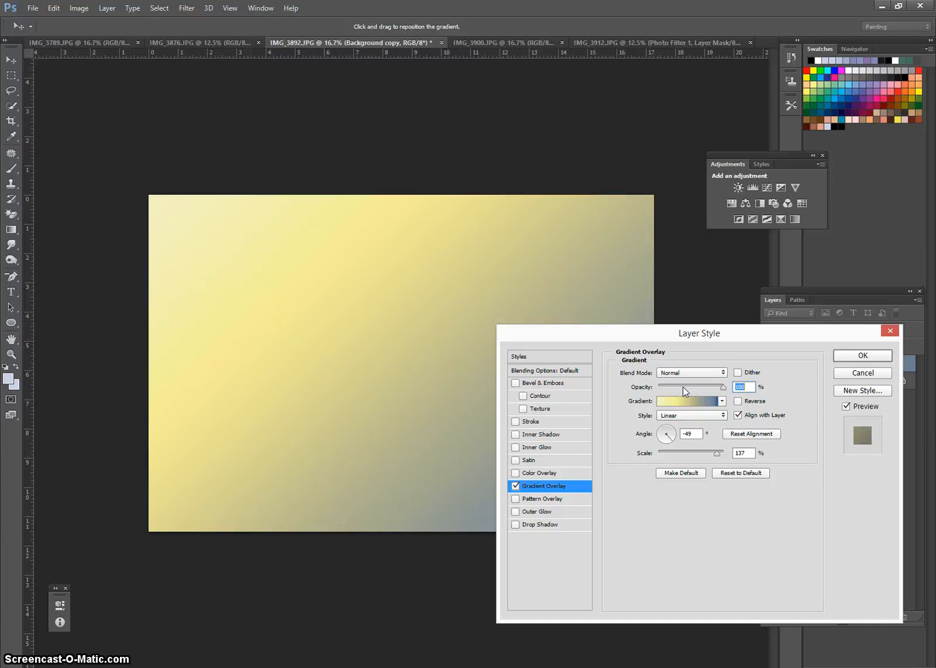
text(77)
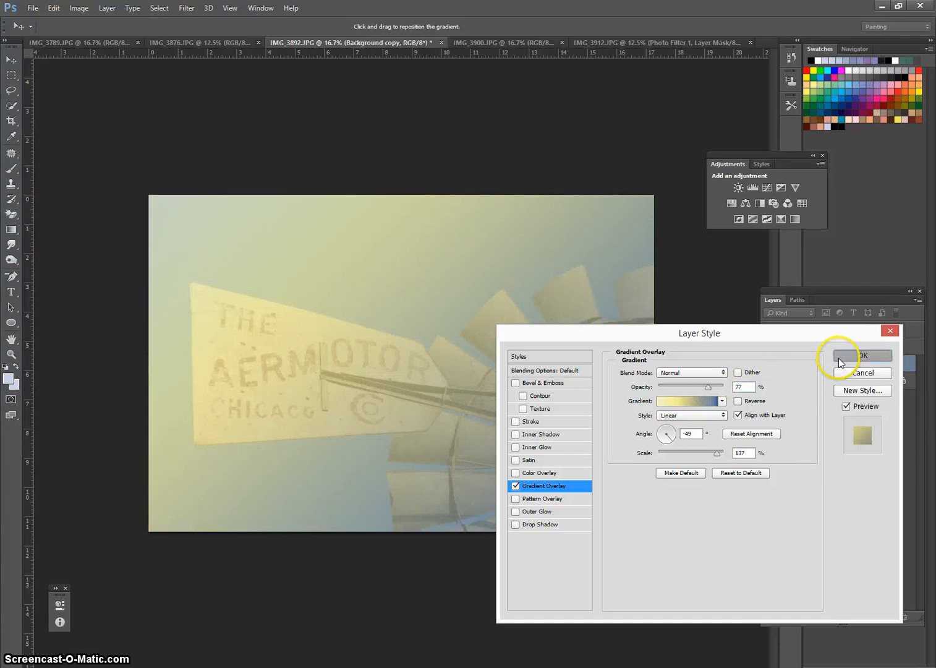
click(839, 359)
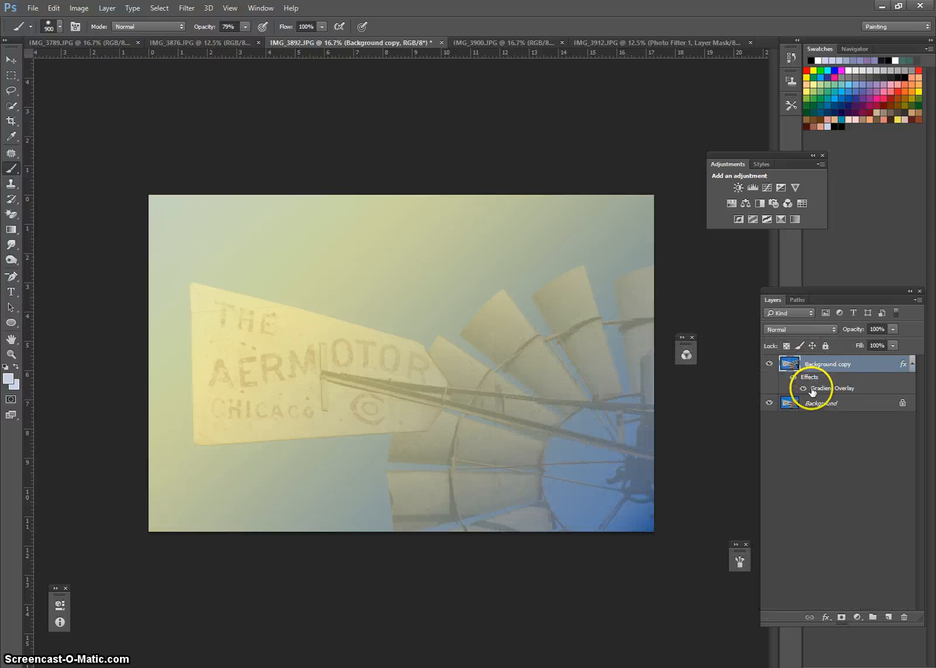
Toggle the visibility of the Background copy layer's Gradient Overlay effect to compare the photo with and without it.
click(793, 377)
click(793, 378)
click(803, 388)
click(804, 388)
click(804, 388)
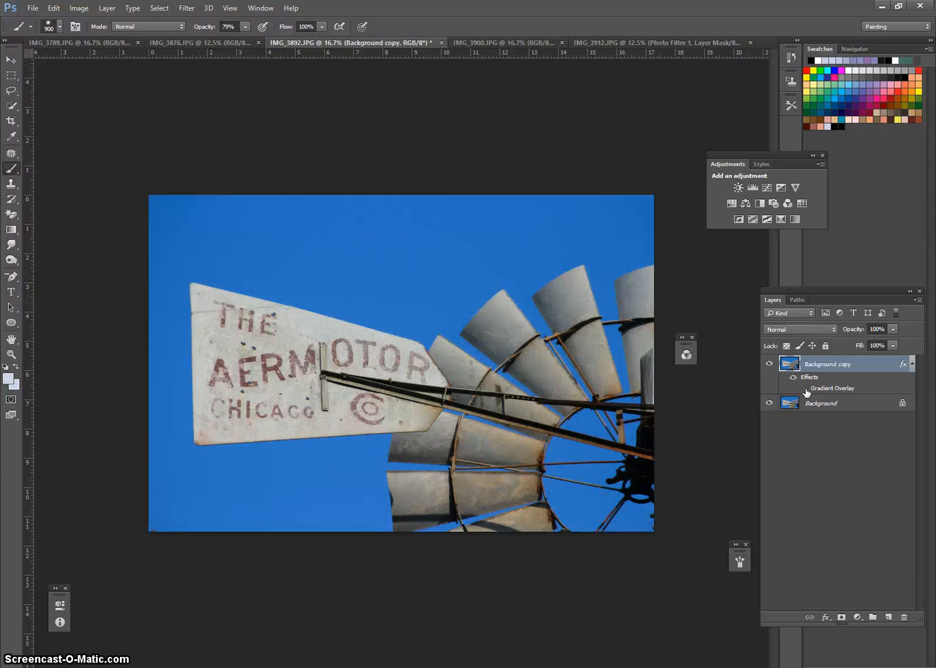
click(803, 388)
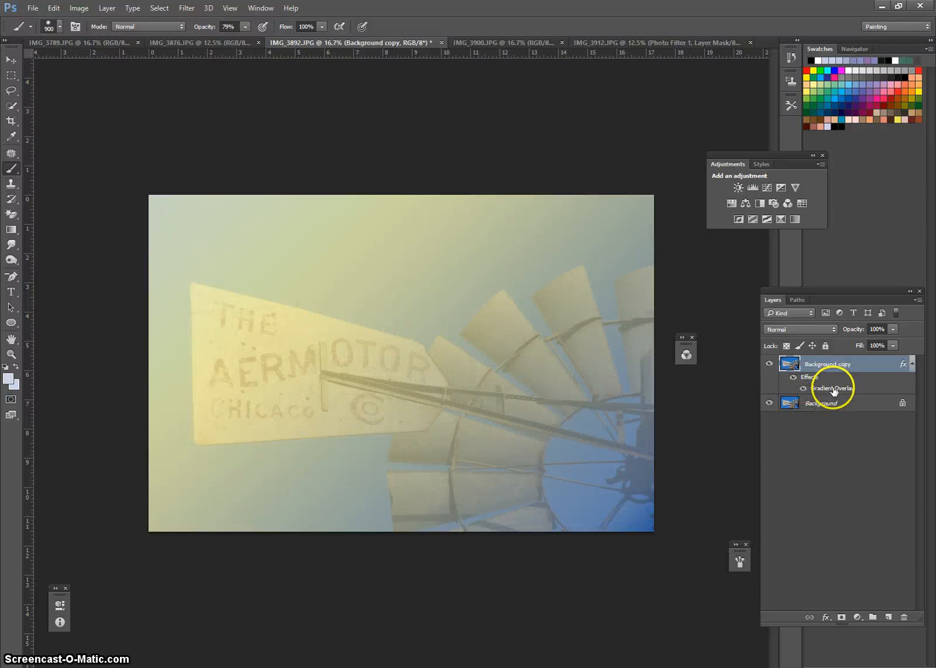
Reopen the Background copy layer's Gradient Overlay and reposition the gradient on the photo.
double_click(831, 388)
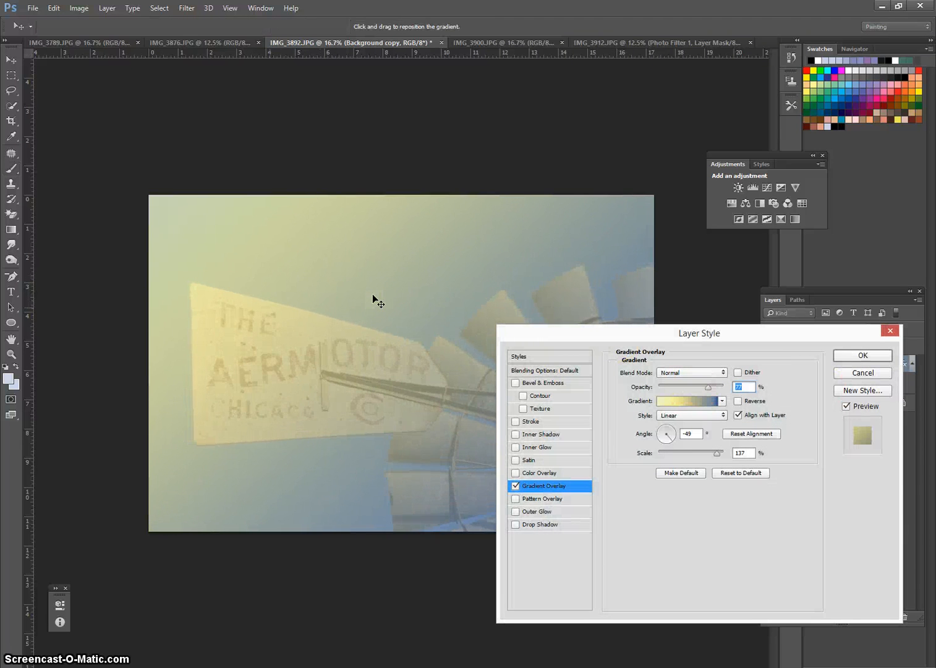
click(861, 356)
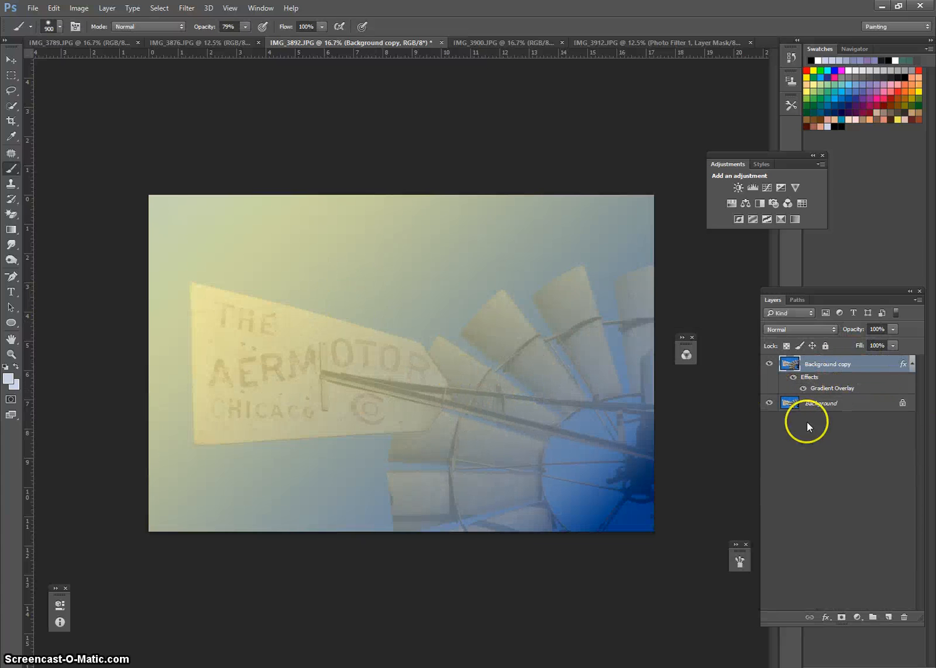
double_click(836, 388)
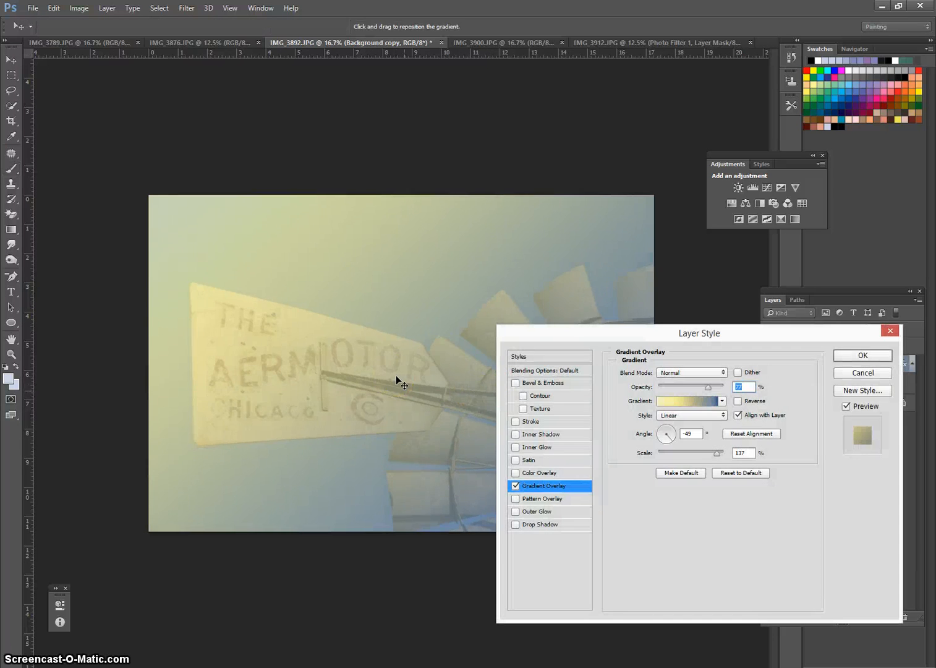
click(859, 355)
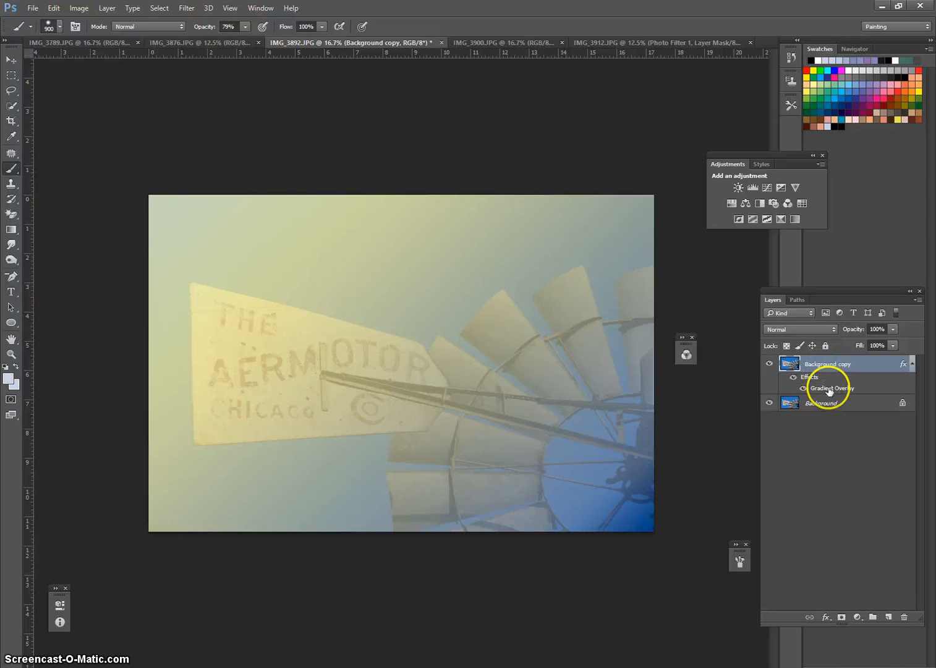
Try successive blend modes on the Background copy layer, starting with Darken, and settle on Luminosity.
click(821, 328)
click(797, 356)
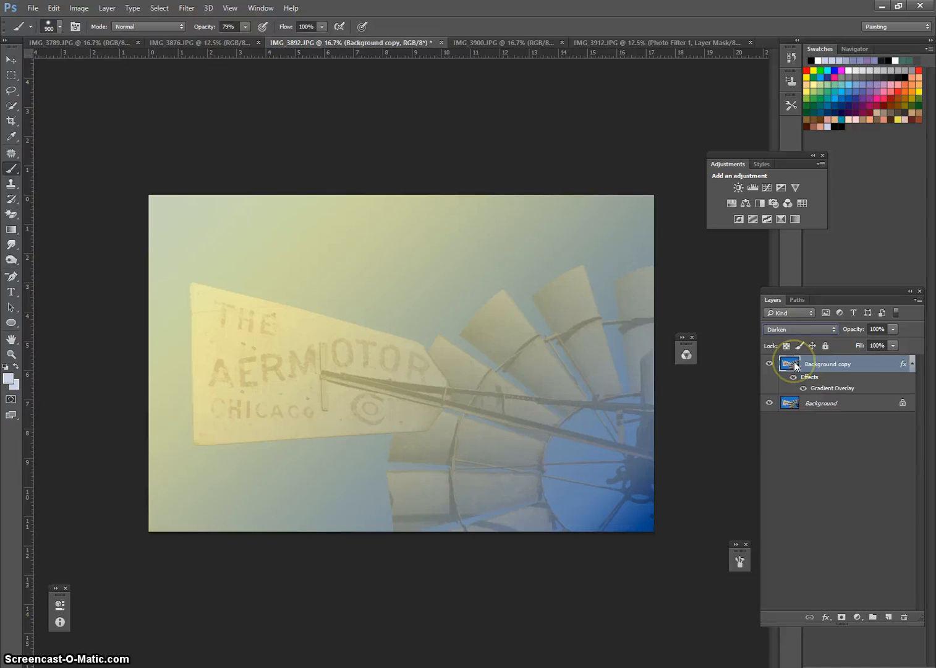
key(Down)
key(Down)
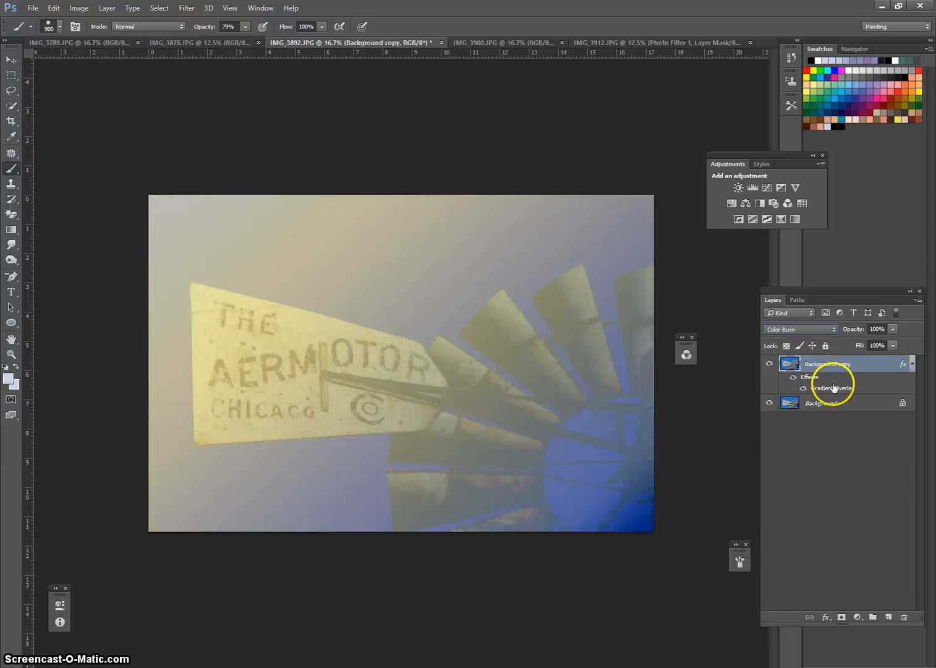
key(Down)
key(Down)
key(Down)
key(Down)
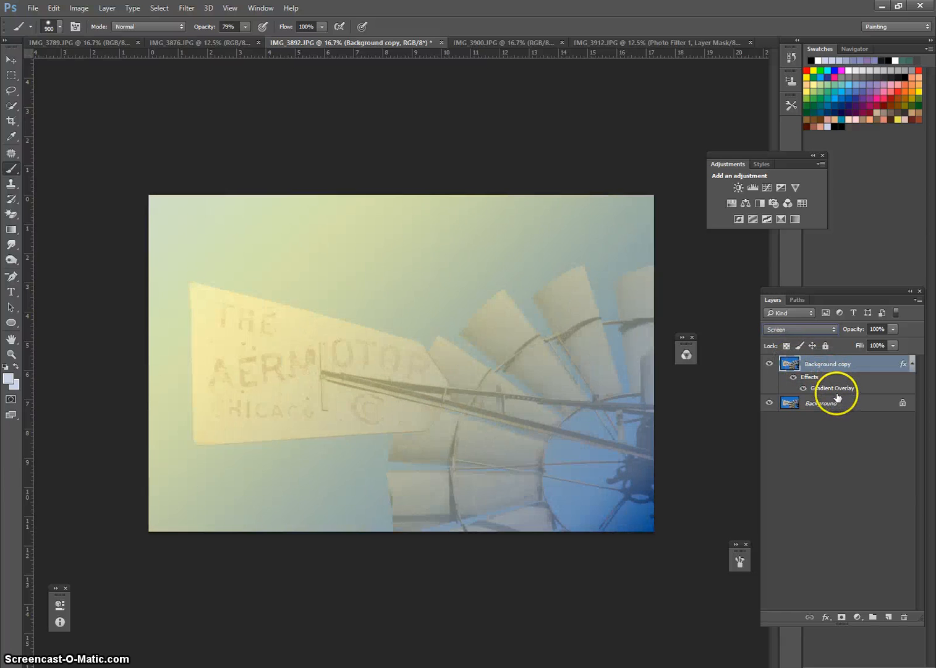
key(Down)
key(Down)
key(Down)
key(Down)
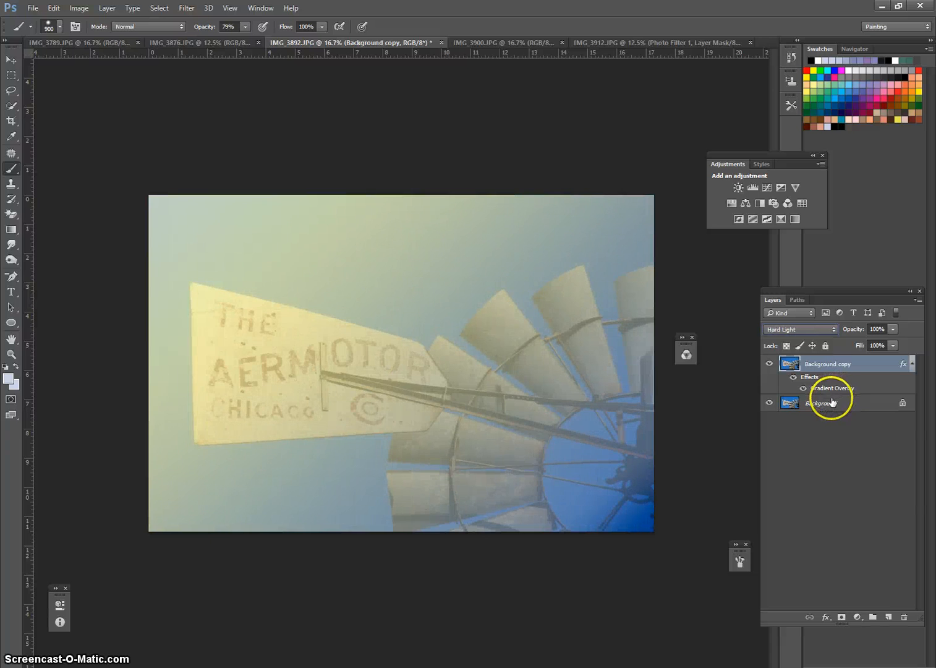
key(Down)
key(Down)
key(Down)
key(Down)
key(Down)
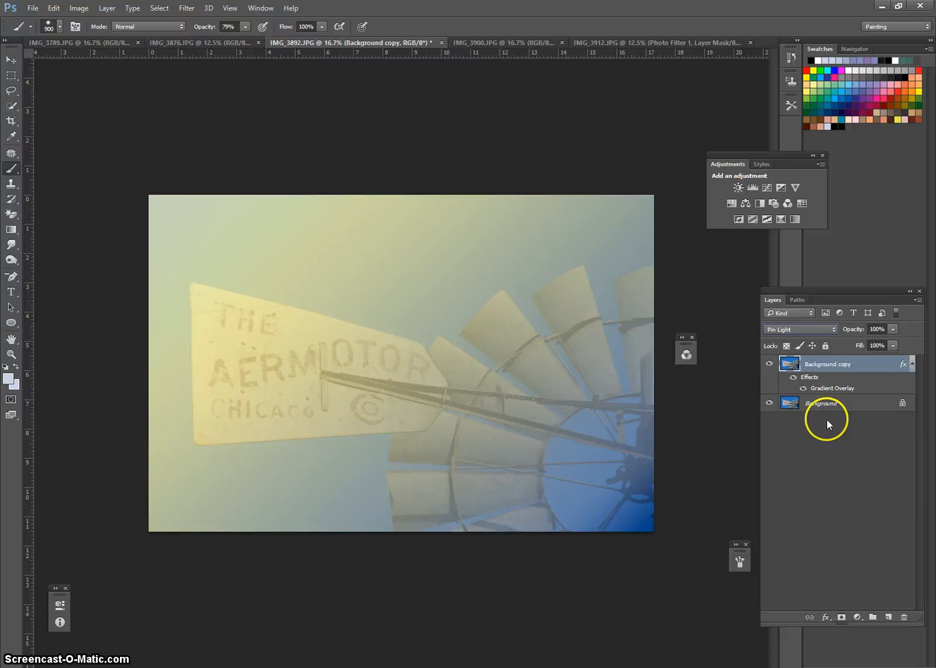
key(Down)
key(Down)
key(Down)
key(Down)
key(Down)
key(Down)
key(Down)
Reopen the Gradient Overlay and replace the gradient presets with the Photographic Toning set.
double_click(830, 387)
drag(731, 337, 317, 211)
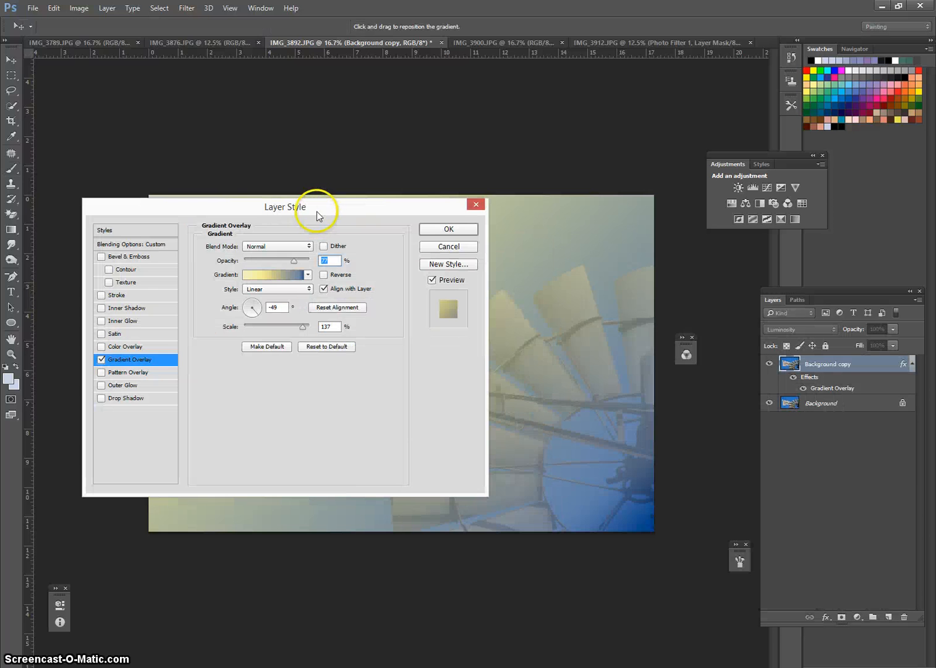
click(276, 276)
click(289, 254)
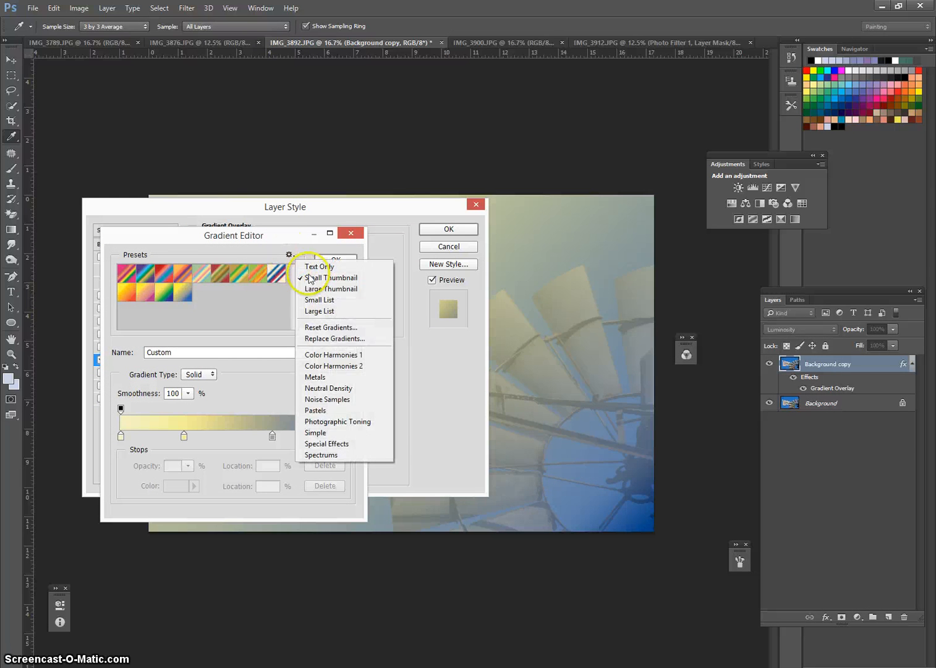
click(346, 422)
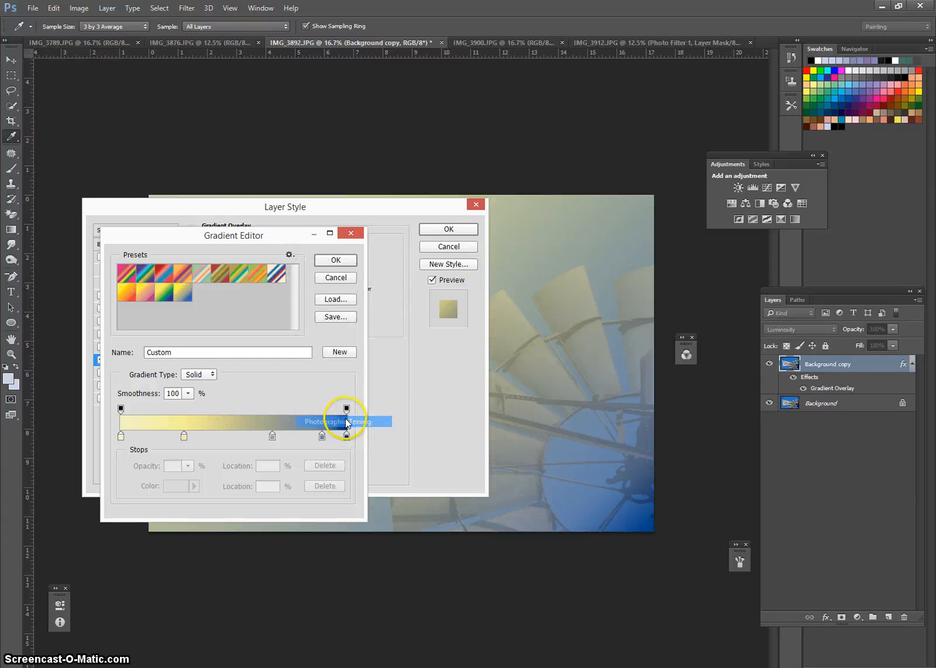
click(386, 257)
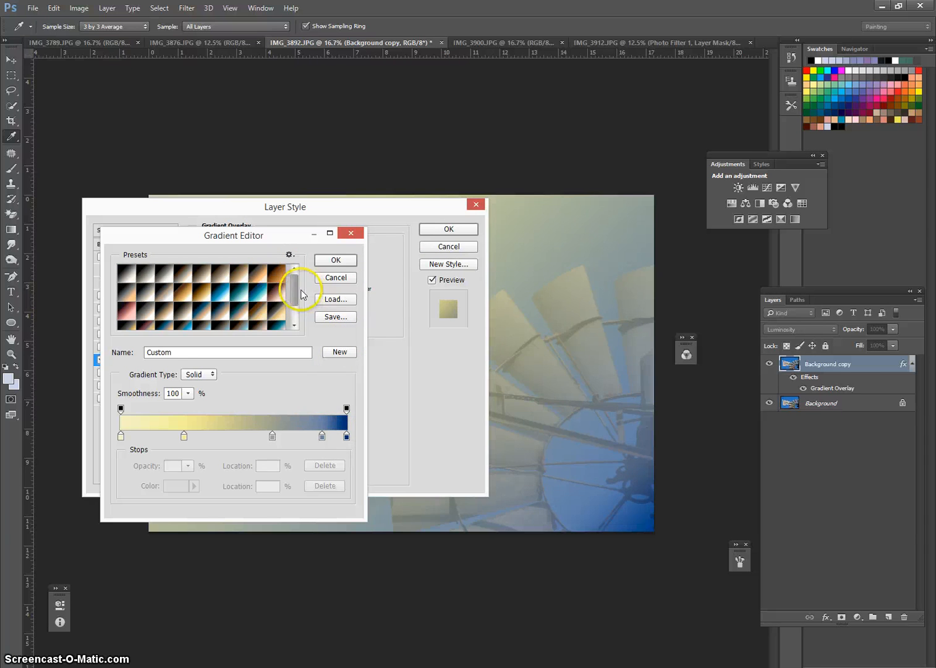
Apply the Gold-Selenium 1 preset to the Gradient Overlay and uncover the photo to judge it.
click(272, 309)
click(268, 307)
drag(372, 225, 830, 118)
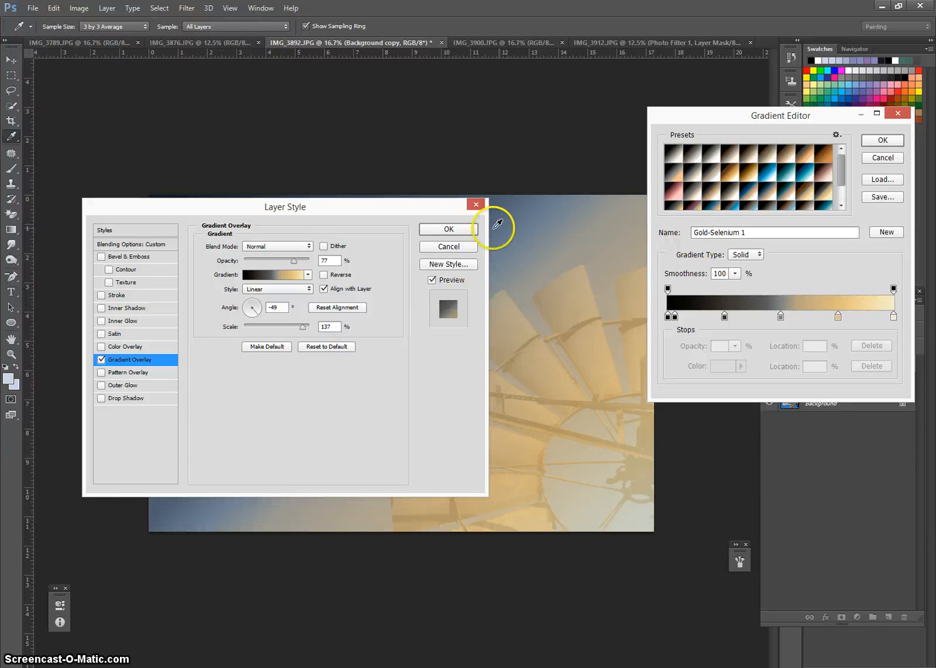
click(893, 144)
drag(288, 210, 664, 535)
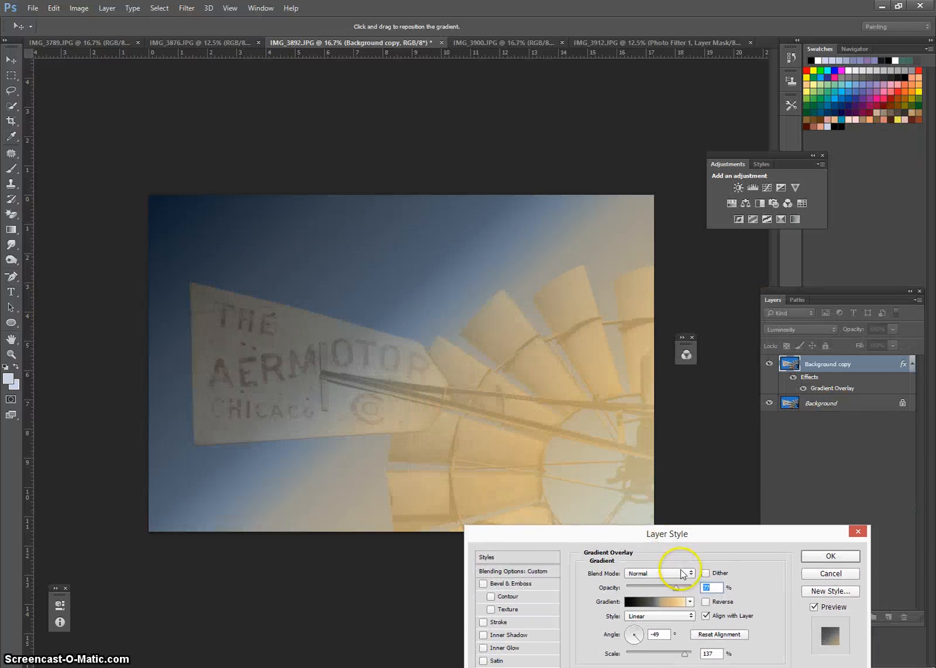
Change the Gradient Overlay's gradient to the Sepia-Blue 2 preset.
click(659, 608)
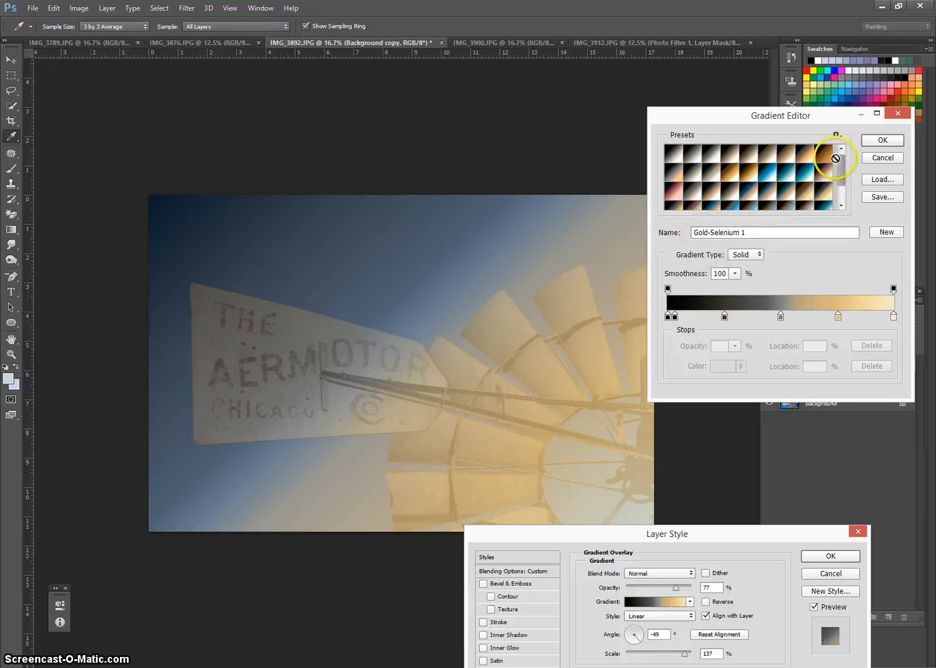
mouse_move(839, 158)
mouse_down()
mouse_move(844, 187)
mouse_move(836, 152)
mouse_up()
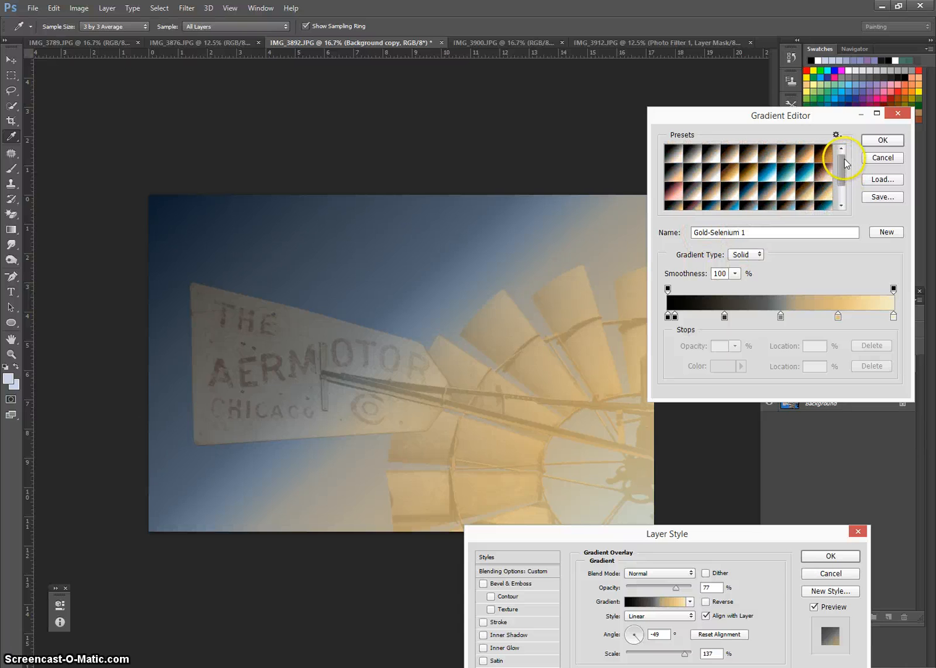
click(783, 189)
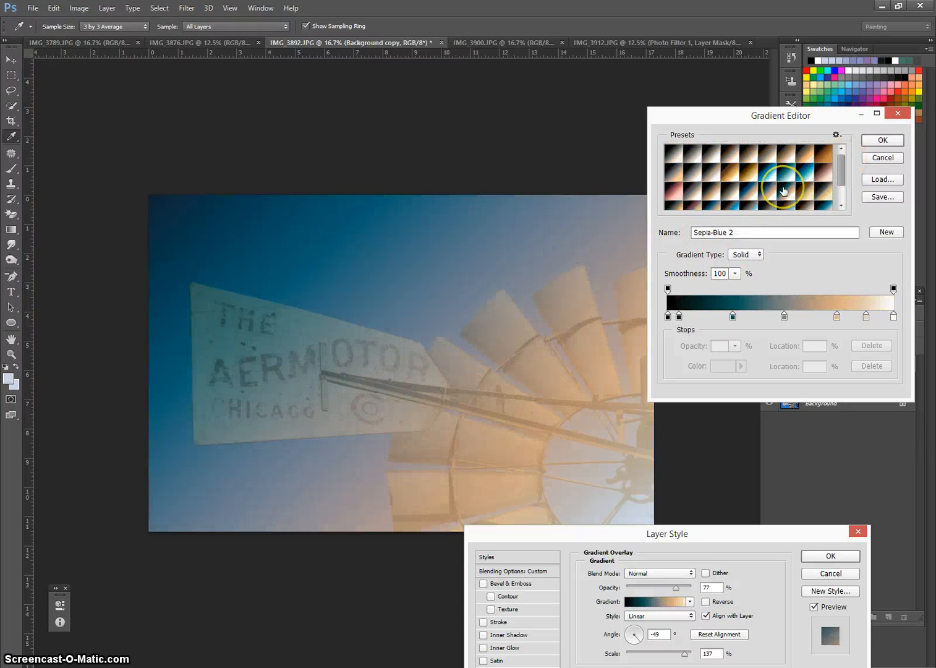
click(883, 140)
Reposition the overlay gradient on the photo with an angle of -50°, scale of 150% and opacity of 60%.
drag(690, 534, 864, 290)
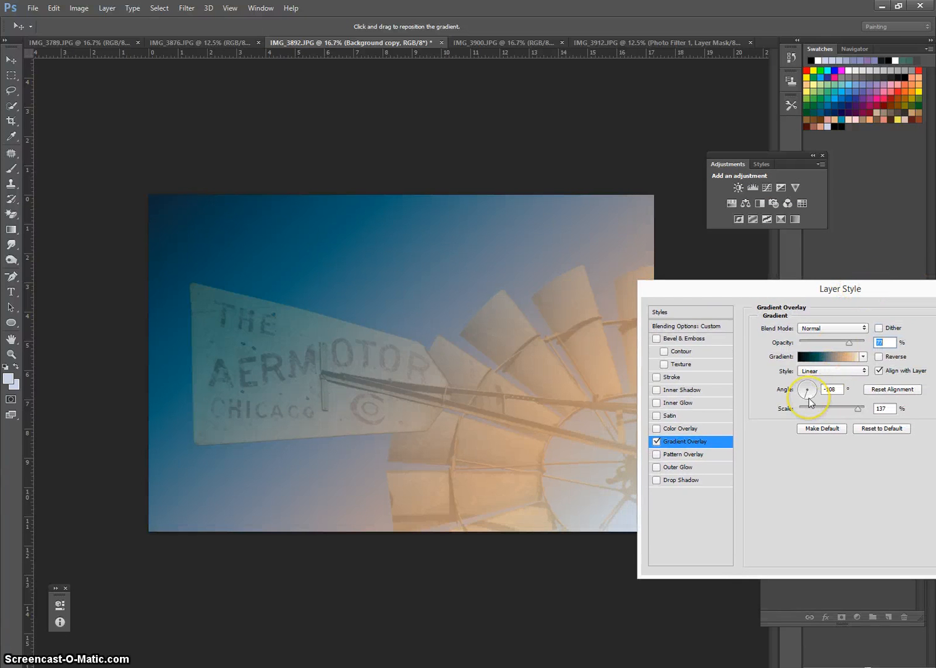
drag(809, 398, 814, 397)
drag(511, 404, 526, 424)
drag(859, 411, 864, 409)
drag(538, 431, 537, 431)
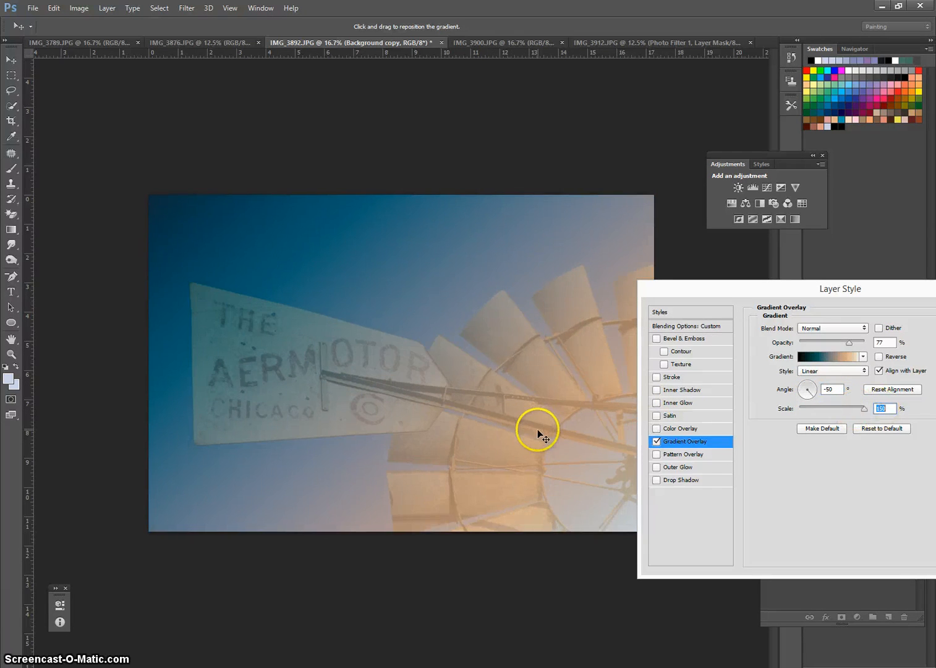
drag(724, 285, 287, 532)
drag(408, 591, 401, 591)
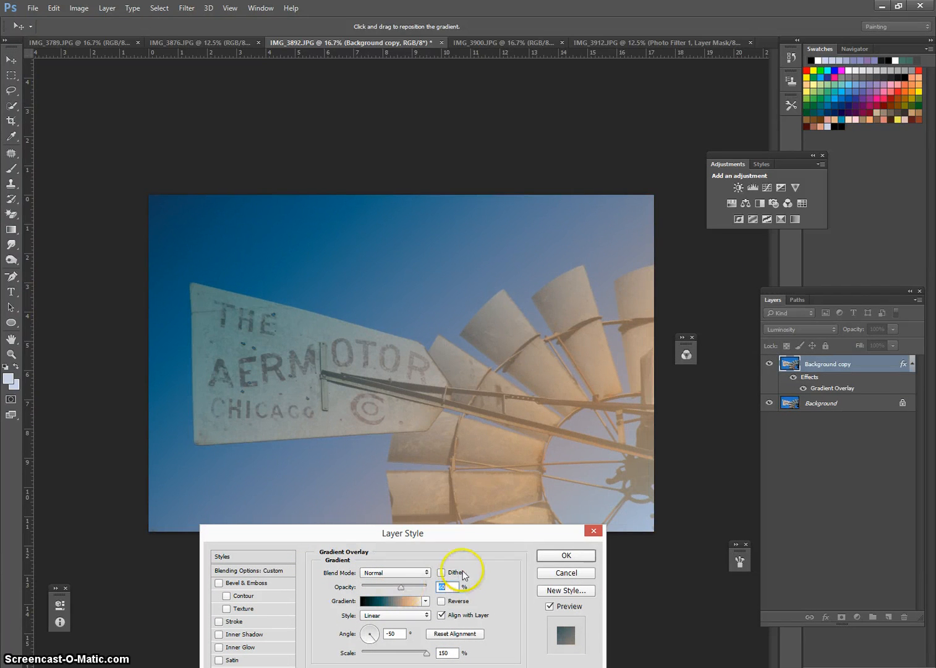
Try the Gradient Overlay's blend modes from Dissolve onward, stopping at Screen.
click(414, 573)
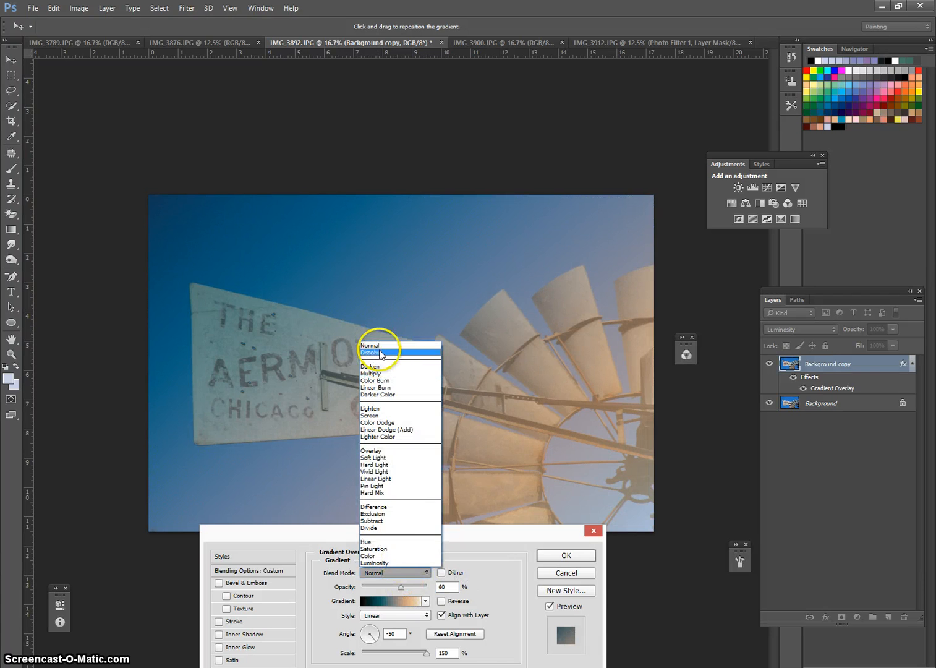
click(380, 352)
key(Down)
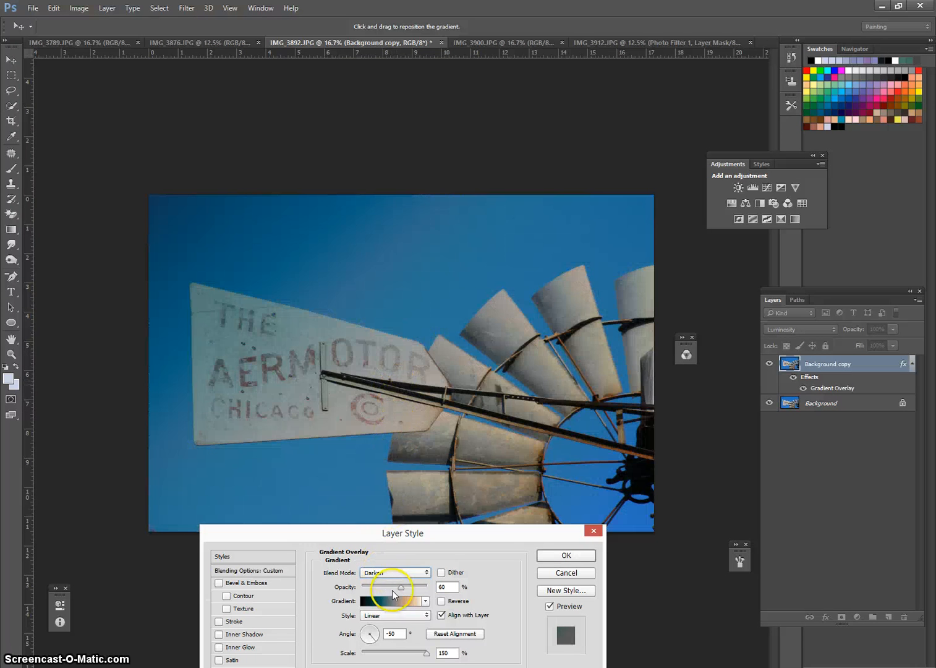
key(Down)
key(Down)
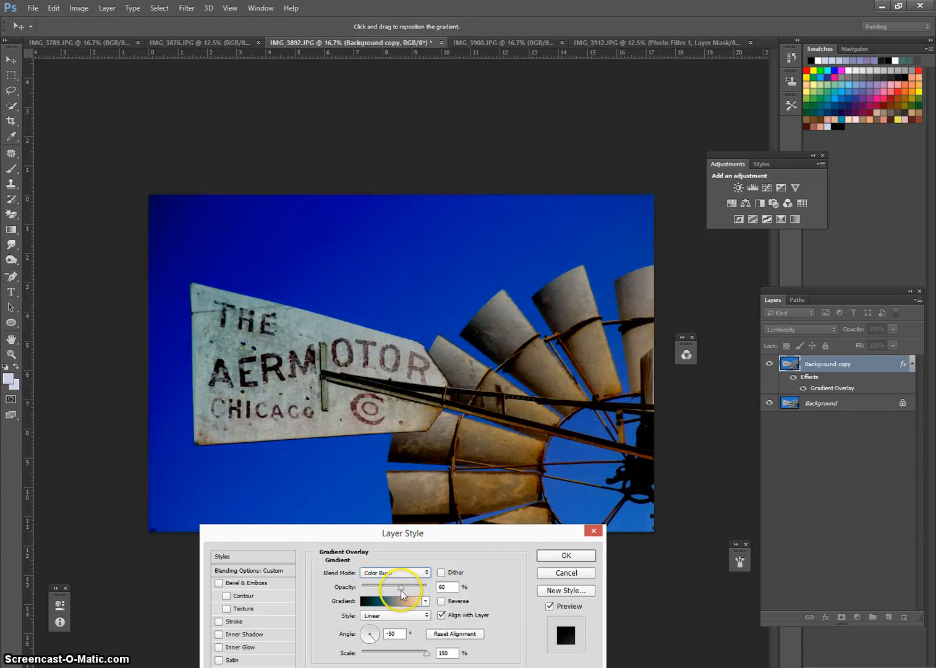
key(Down)
key(Down)
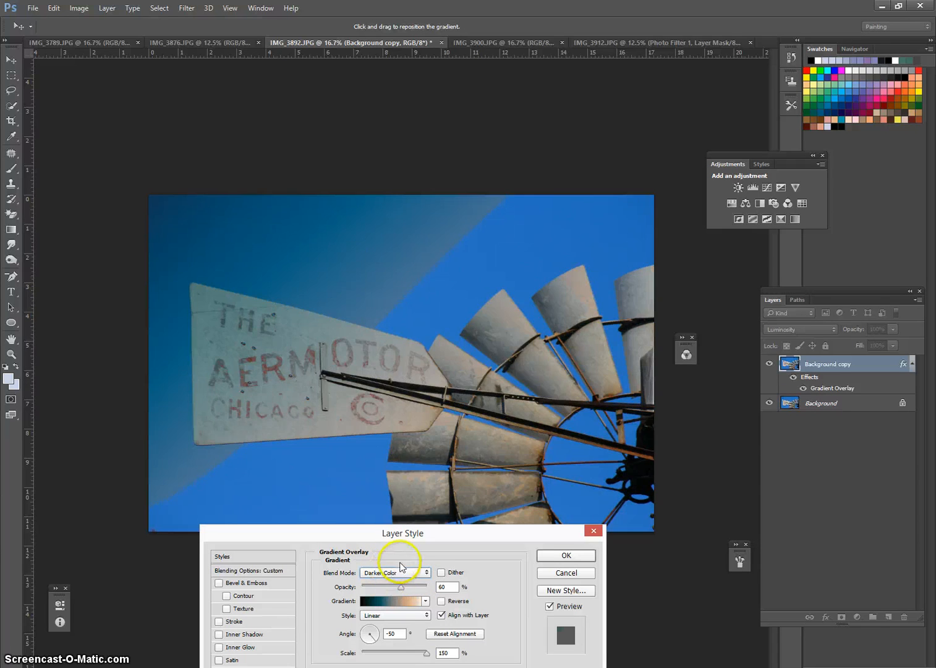
key(Down)
key(Down)
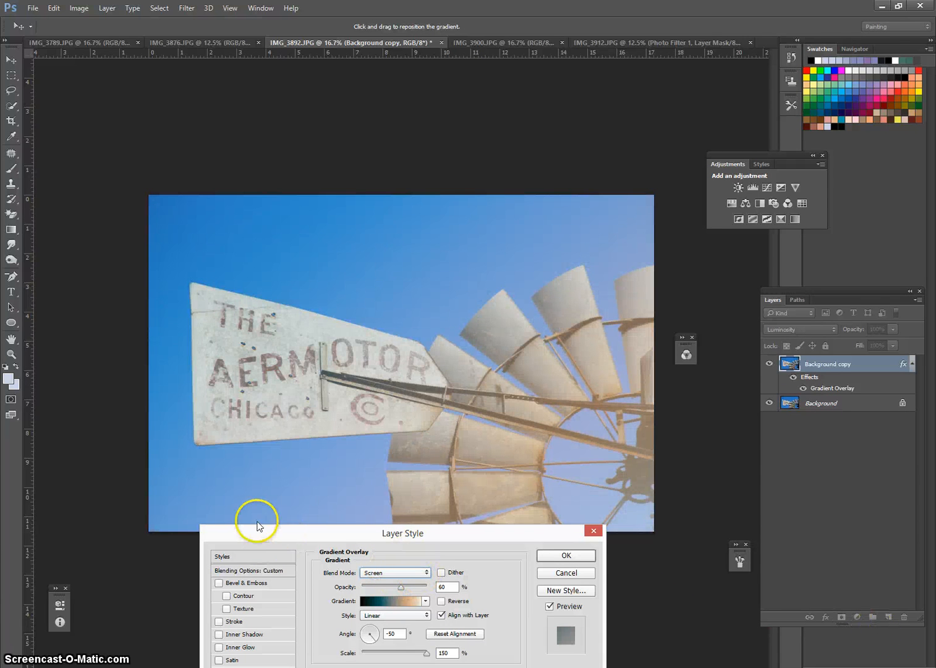
Try the Gradient Overlay's blend modes from Color Dodge onward through Luminosity.
drag(259, 536, 220, 519)
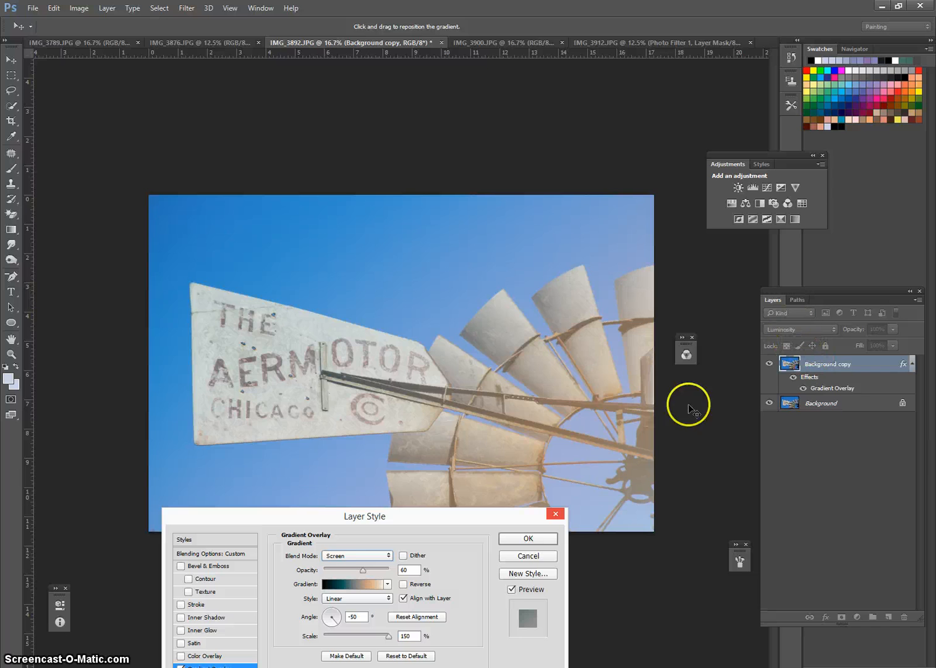
key(Down)
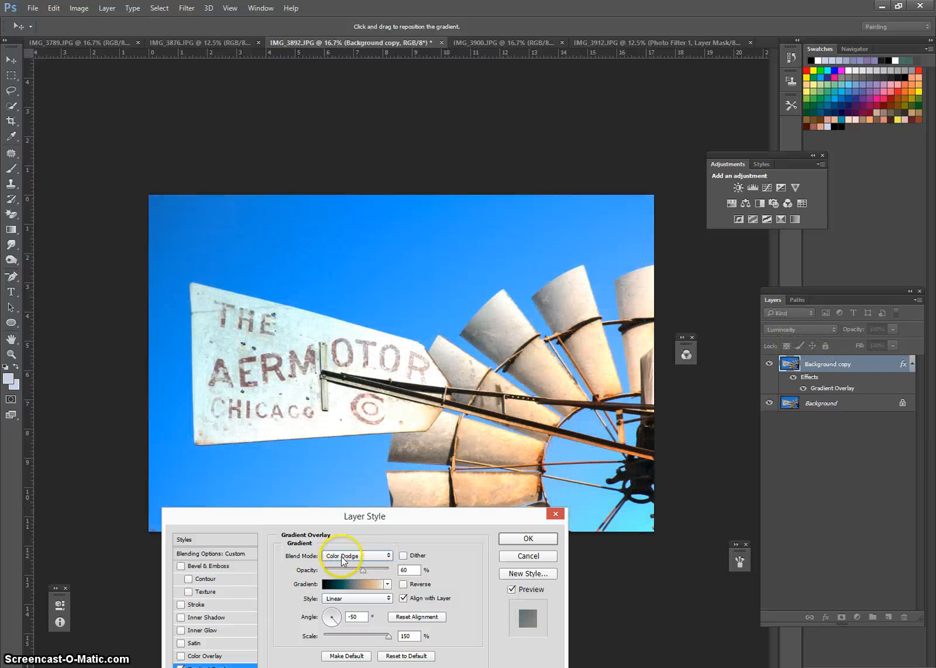
key(Down)
key(Down)
key(Down)
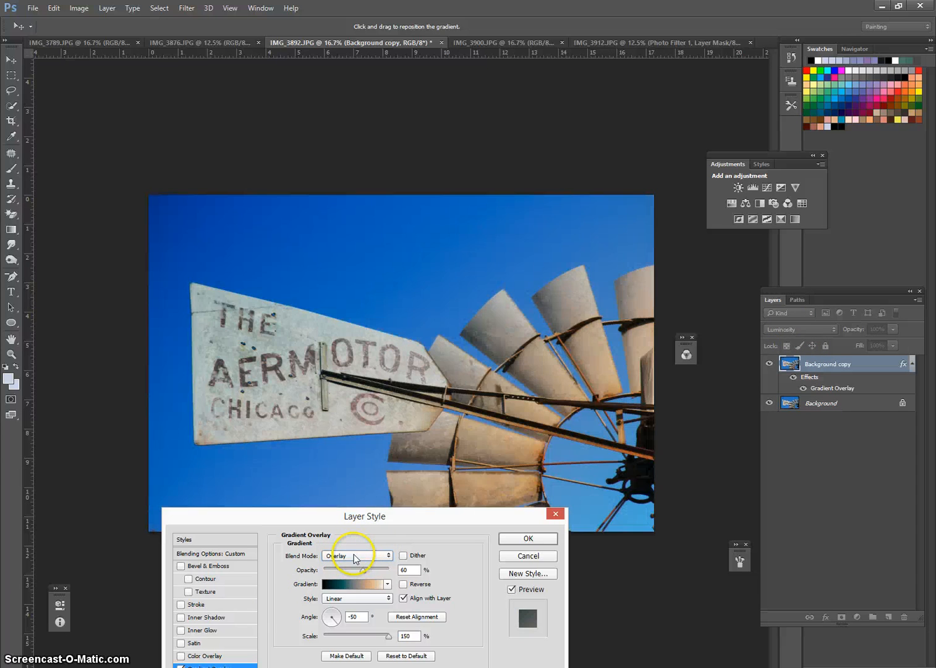
key(Down)
key(Down)
key(Down)
key(Down)
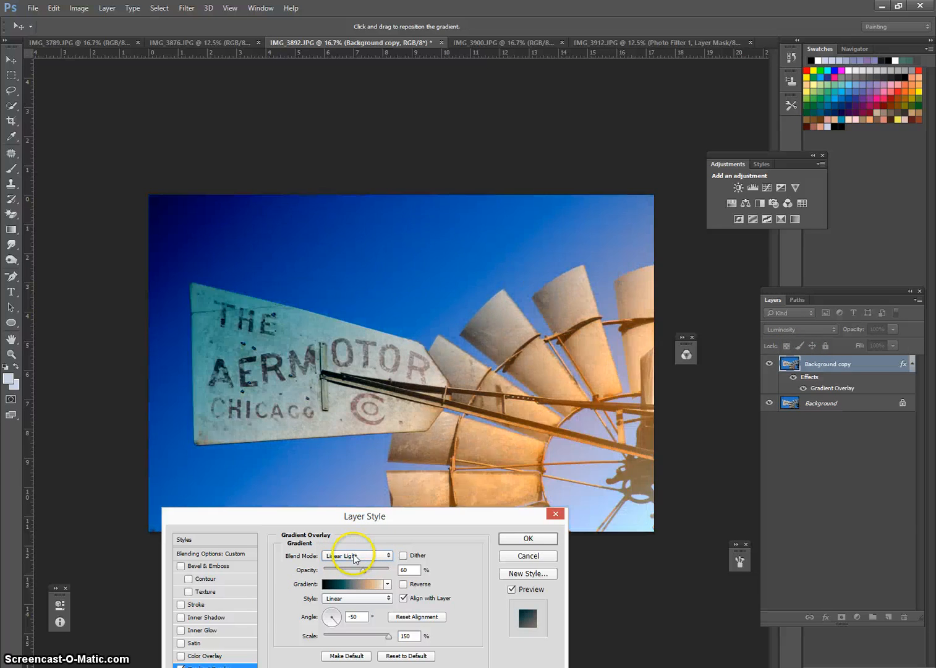
key(Down)
key(Down)
key(Down)
key(Down)
key(Down)
key(Down)
key(Down)
key(Down)
key(Down)
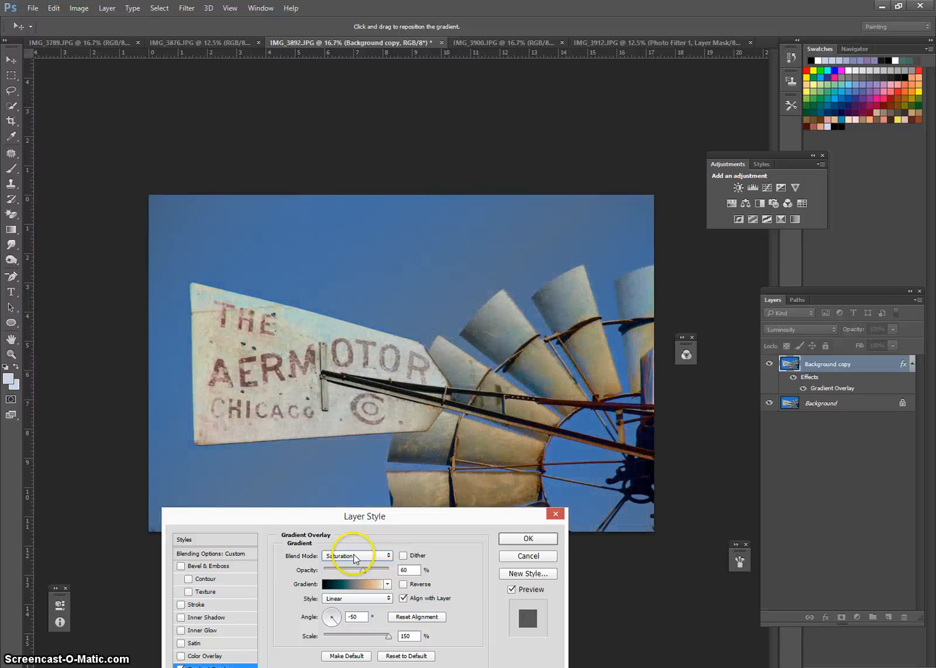
key(Down)
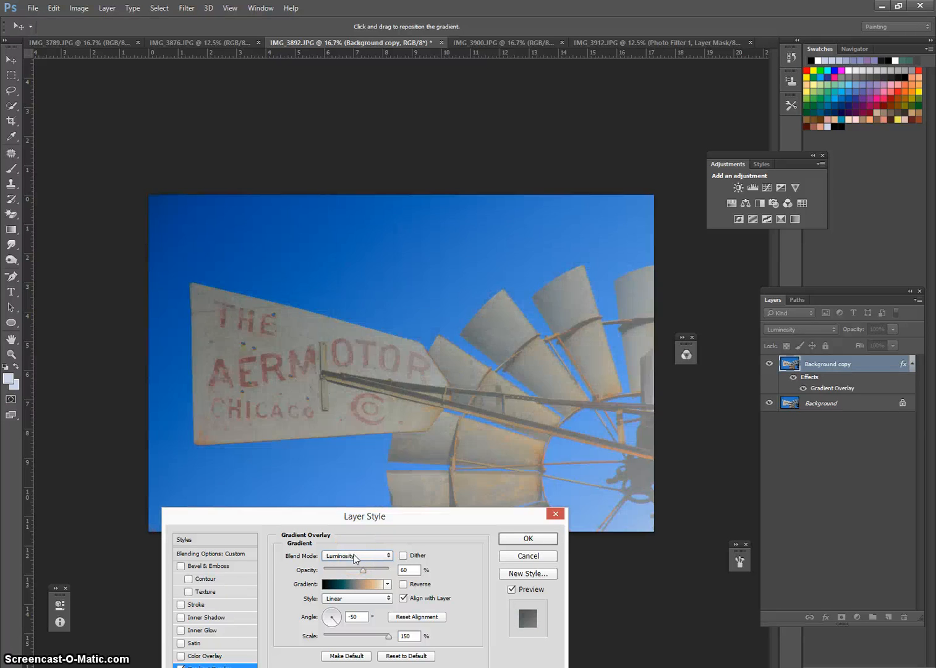
Set the Gradient Overlay's blend mode to Vivid Light and apply the layer style.
key(Up)
click(557, 542)
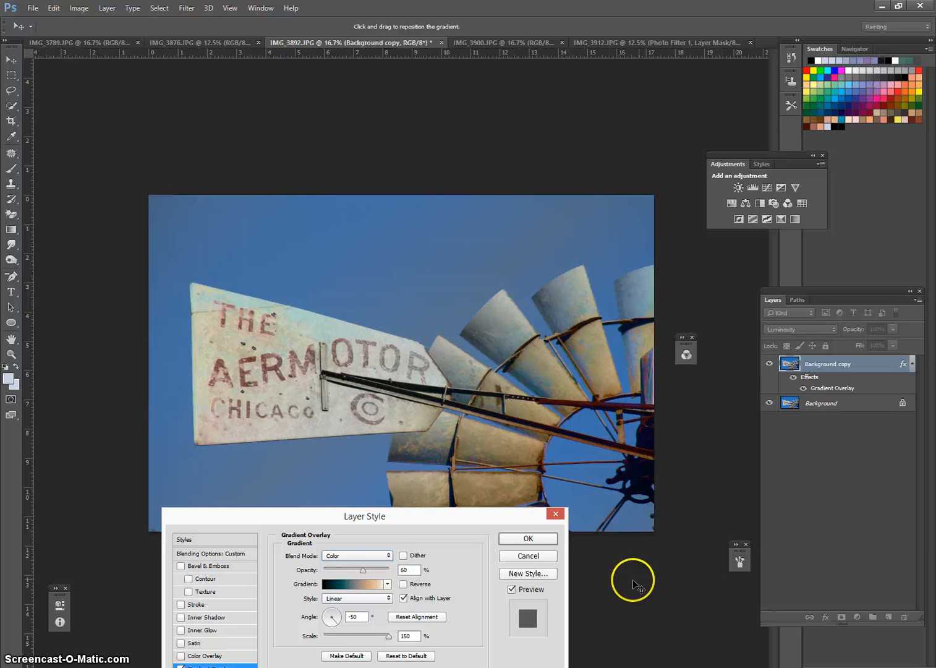
key(Up)
key(Up)
key(Up)
key(Up)
key(Up)
key(Up)
key(Up)
key(Up)
key(Up)
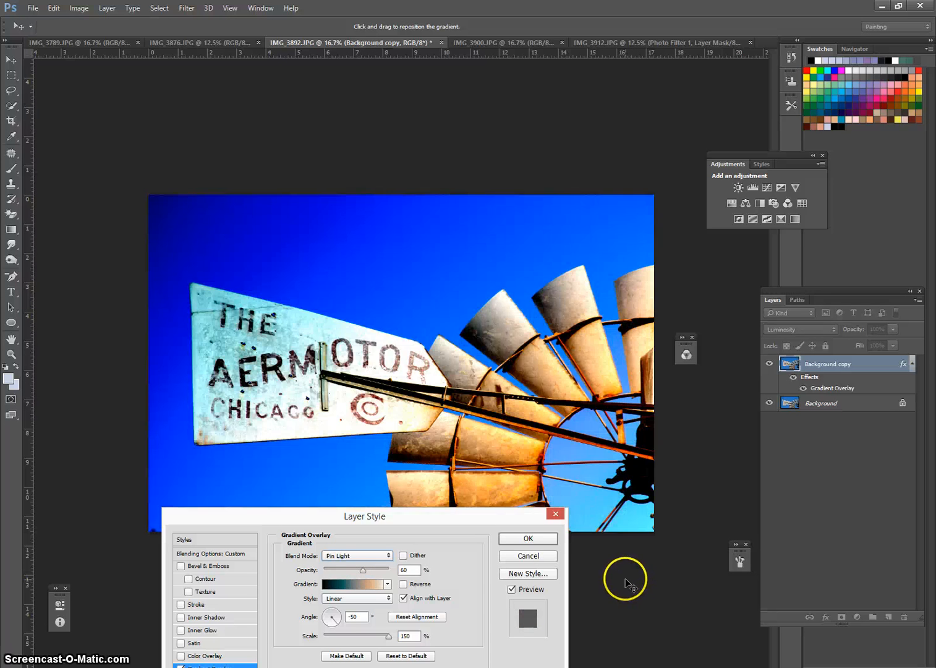
key(Up)
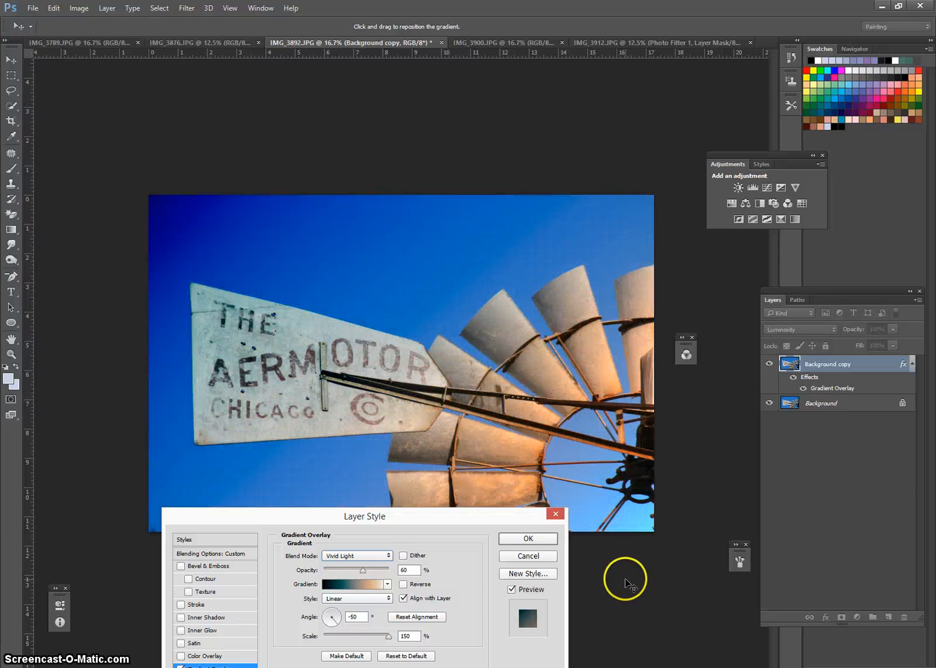
click(529, 543)
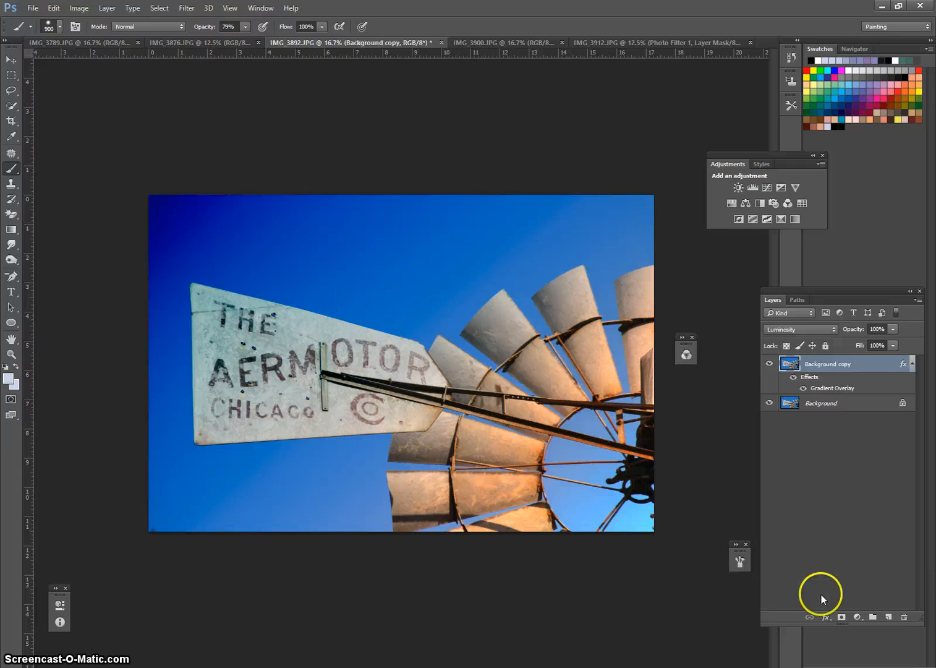
Add a Pattern Overlay to the Background copy layer and replace the available patterns with the Artists Brushes Canvas set.
click(826, 617)
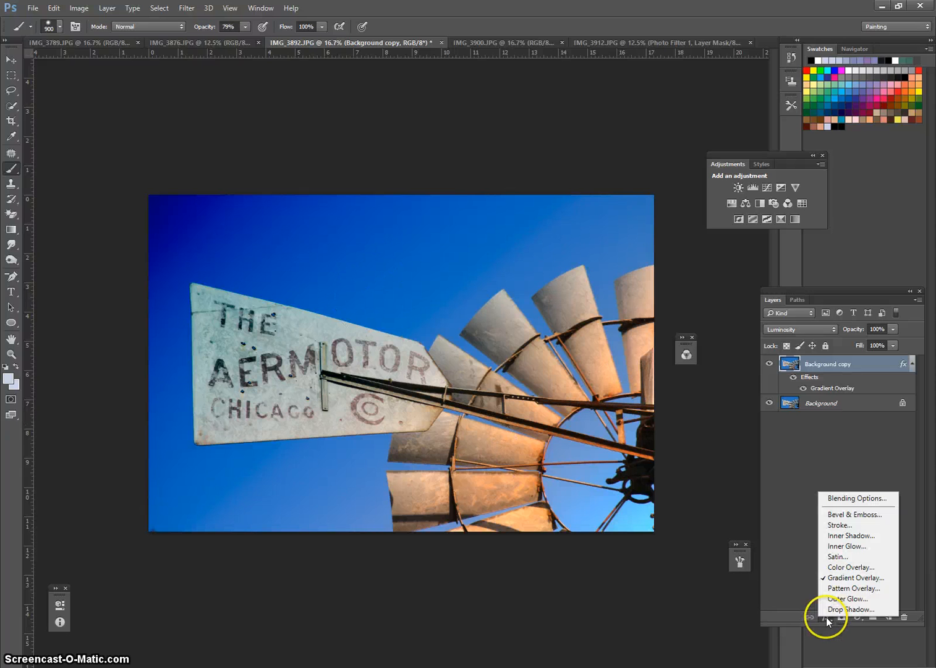
click(848, 590)
drag(408, 135, 653, 369)
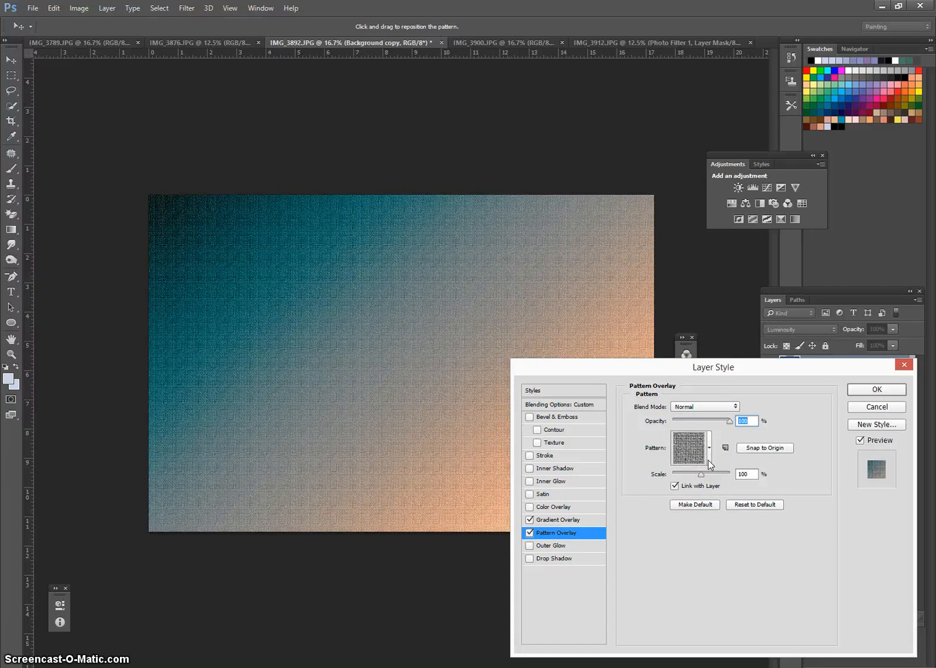
click(708, 463)
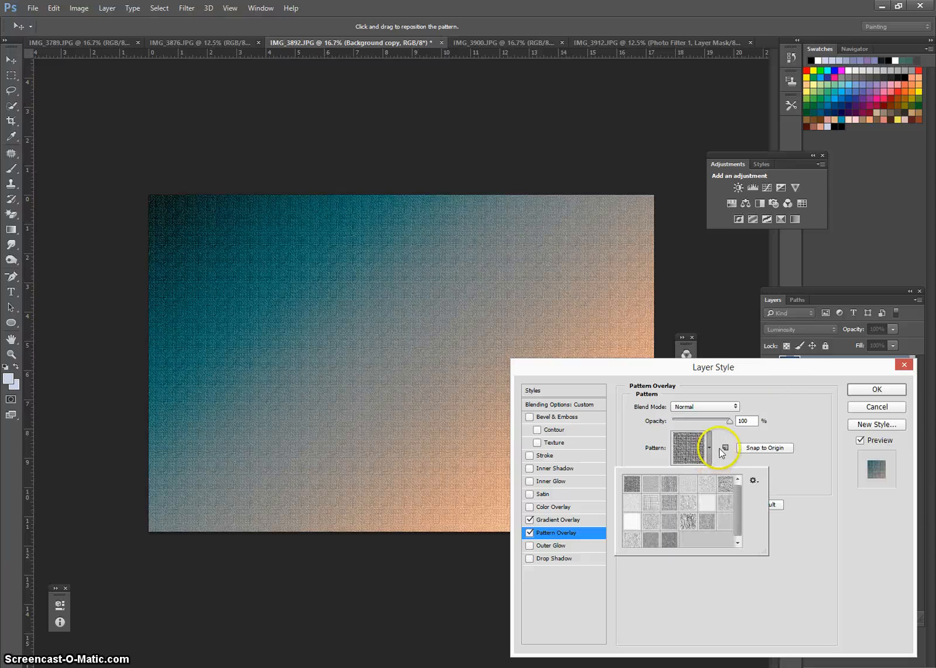
click(784, 407)
click(710, 455)
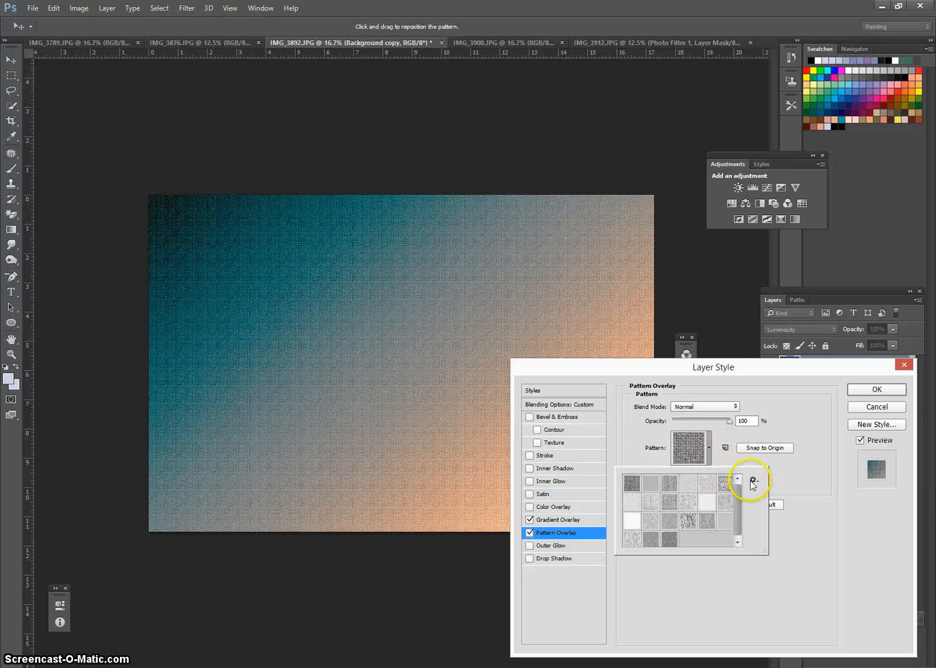
click(754, 481)
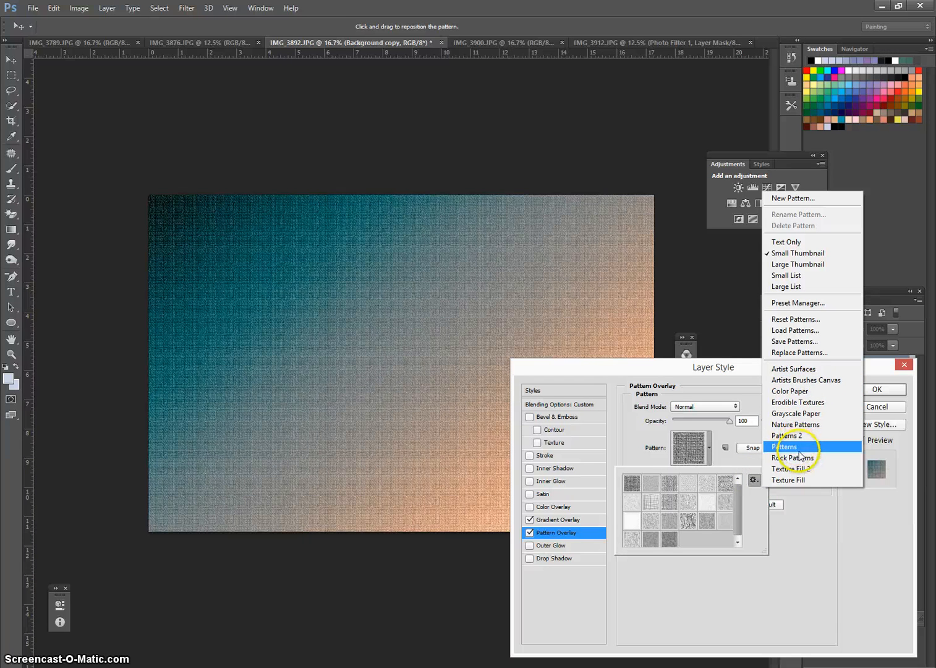
click(827, 385)
click(405, 258)
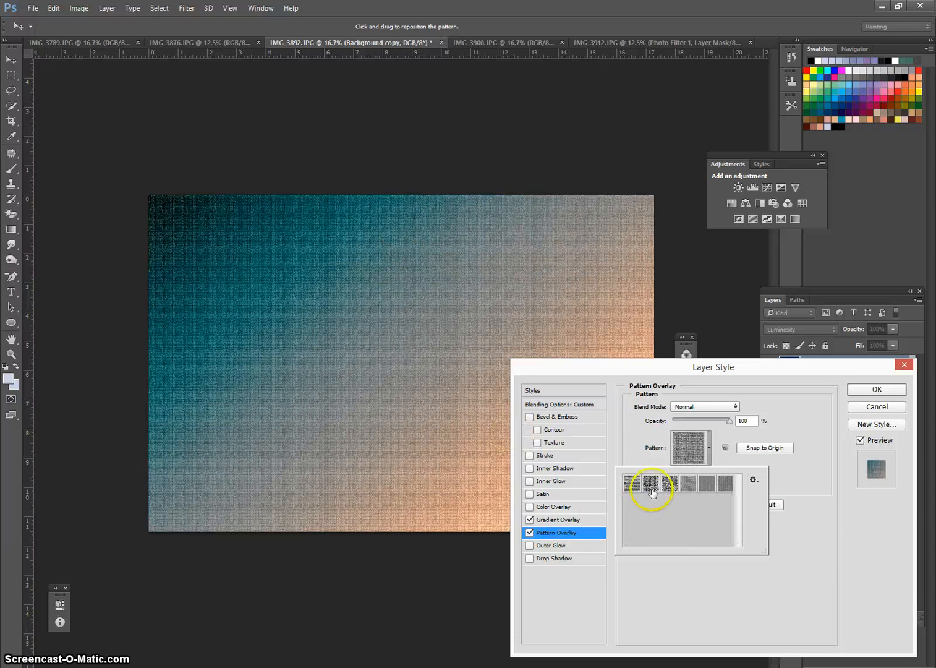
Choose the fifth canvas pattern, with vertical ribs, for the Pattern Overlay and set its scale to 629%.
click(688, 484)
click(710, 485)
click(720, 485)
click(700, 489)
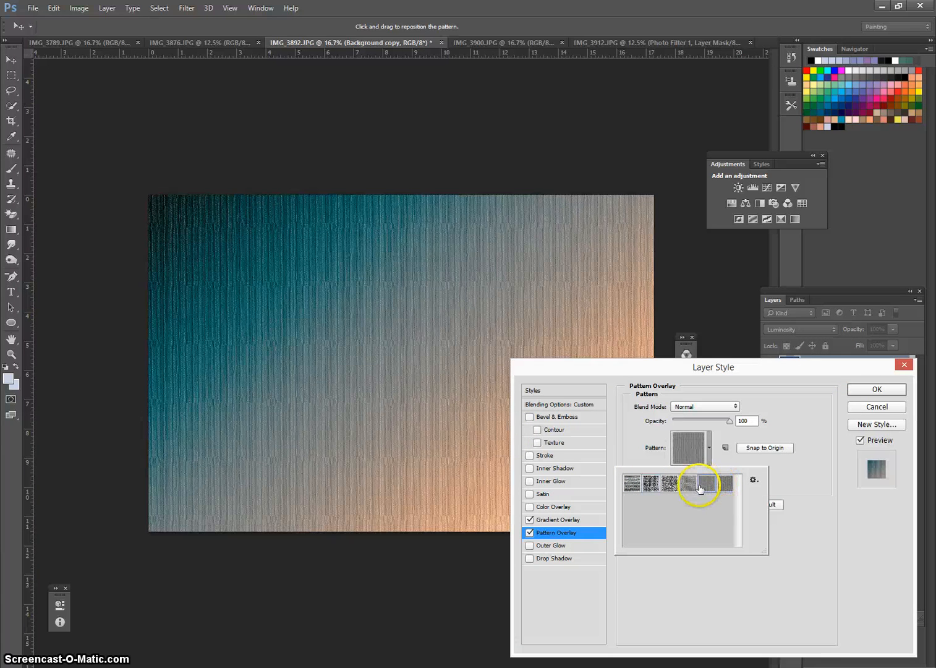
click(802, 477)
scroll(701, 474, up, 10)
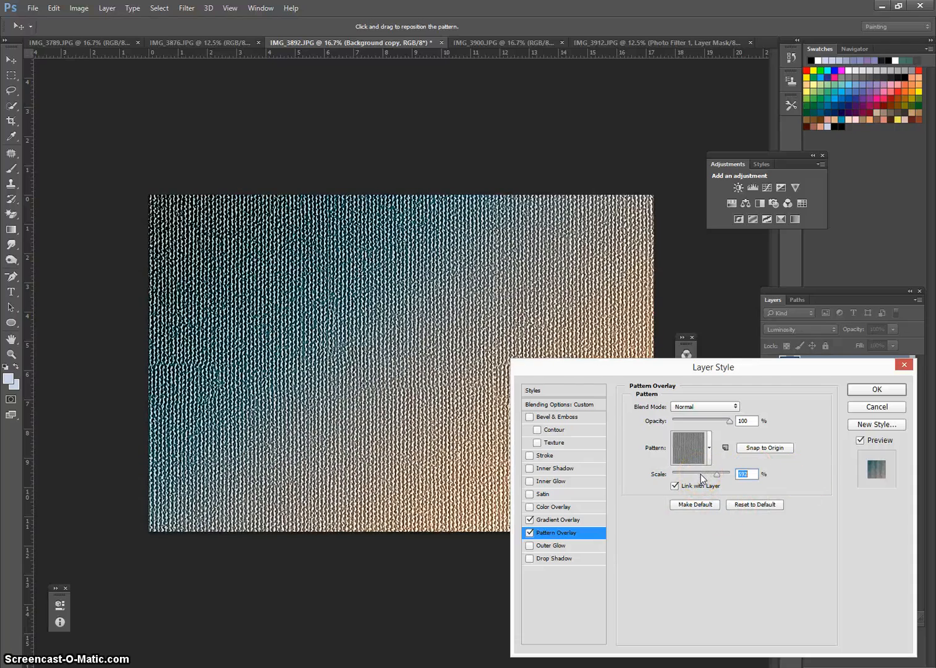
scroll(701, 474, up, 1)
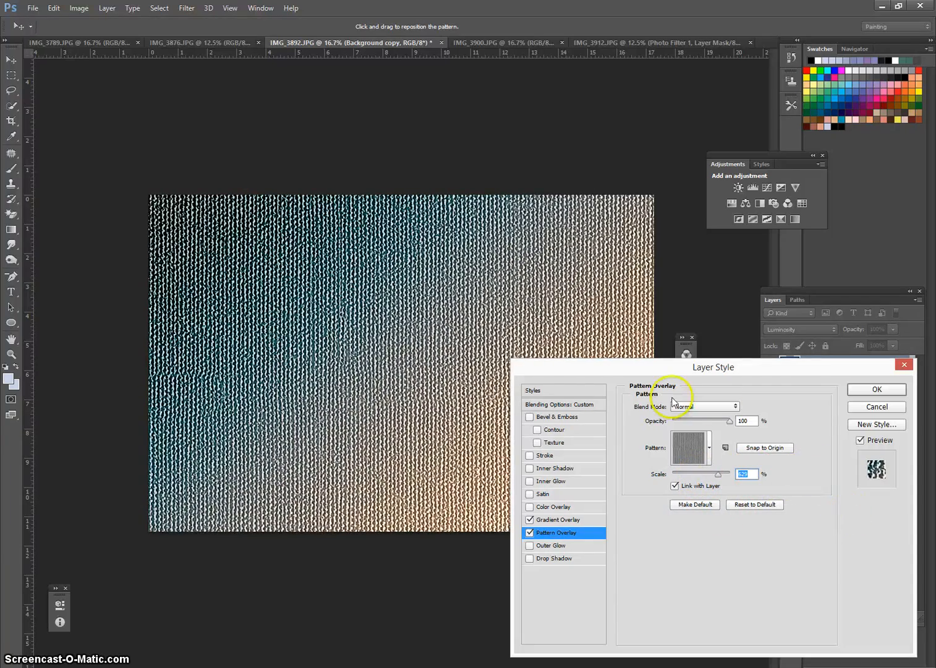
Try the Pattern Overlay's blend modes from Dissolve onward, stopping at Exclusion.
click(738, 408)
click(715, 427)
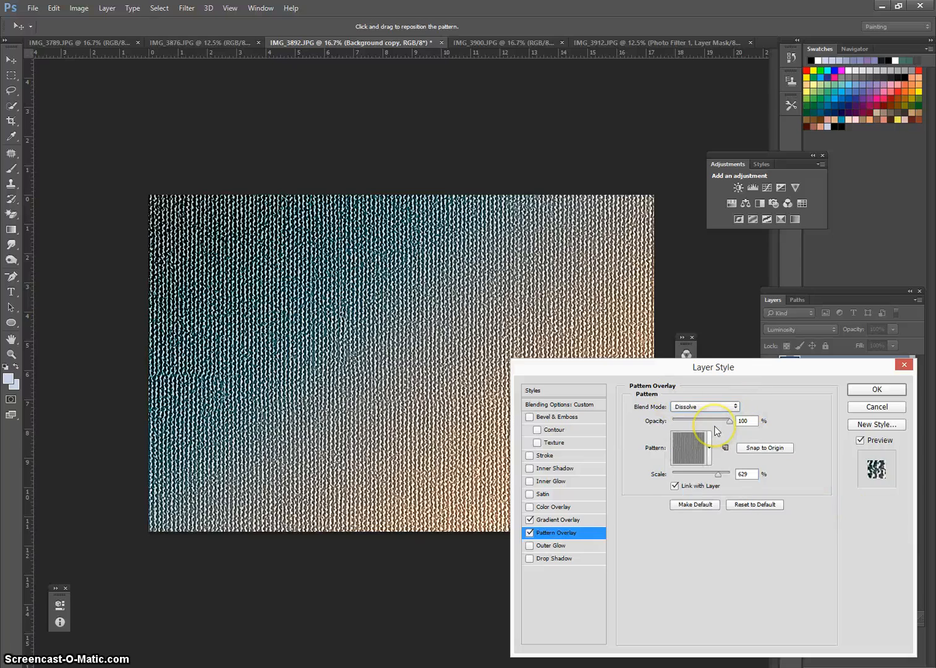
key(Down)
key(Down)
key(Down)
key(Down)
key(Down)
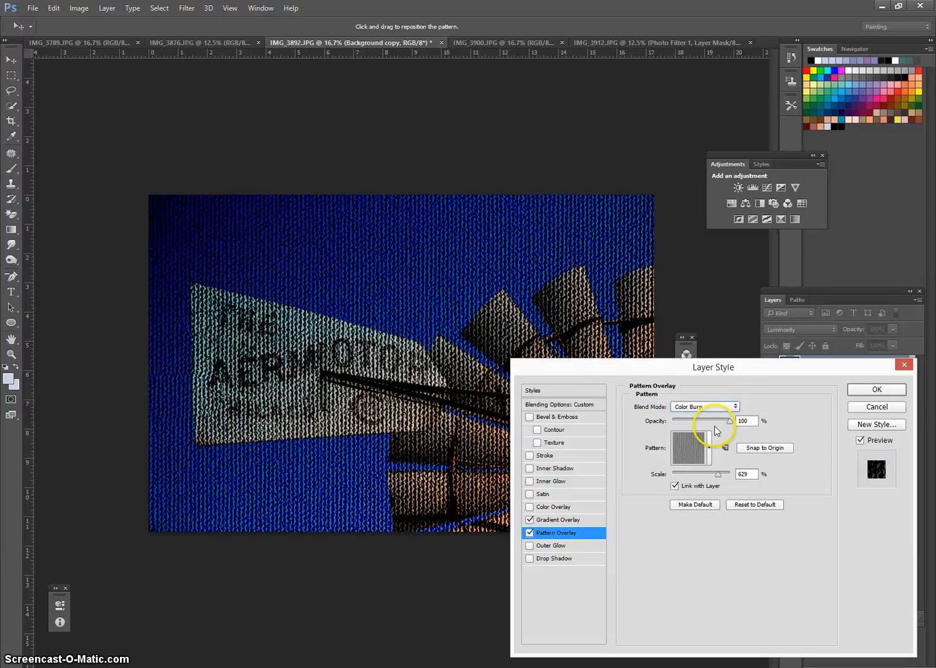
key(Down)
key(Down)
key(Down)
key(Down)
key(Down)
key(Down)
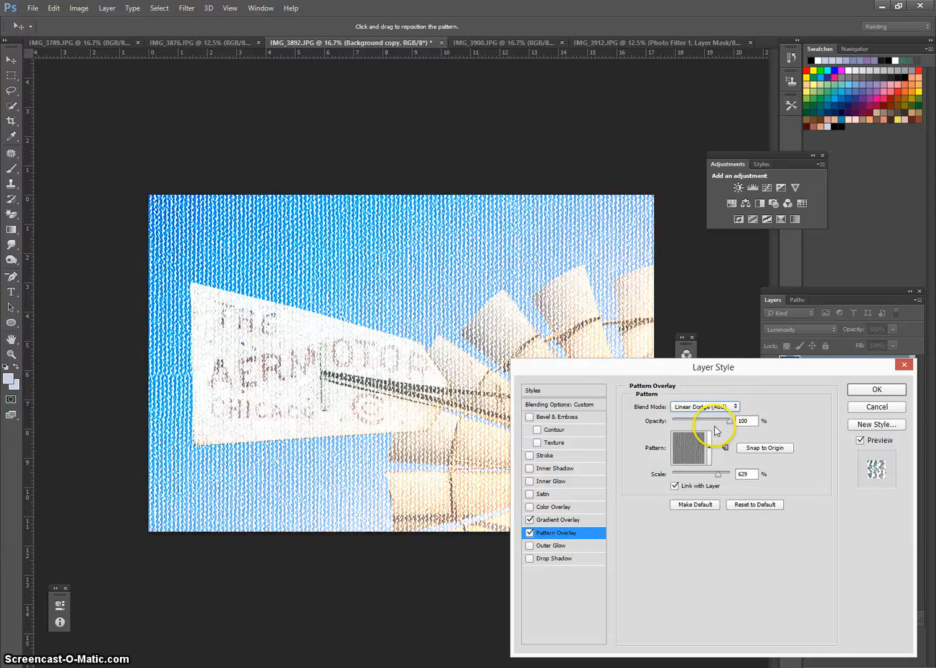
key(Down)
key(Down)
key(Down)
key(Down)
key(Down)
key(Down)
key(Down)
key(Down)
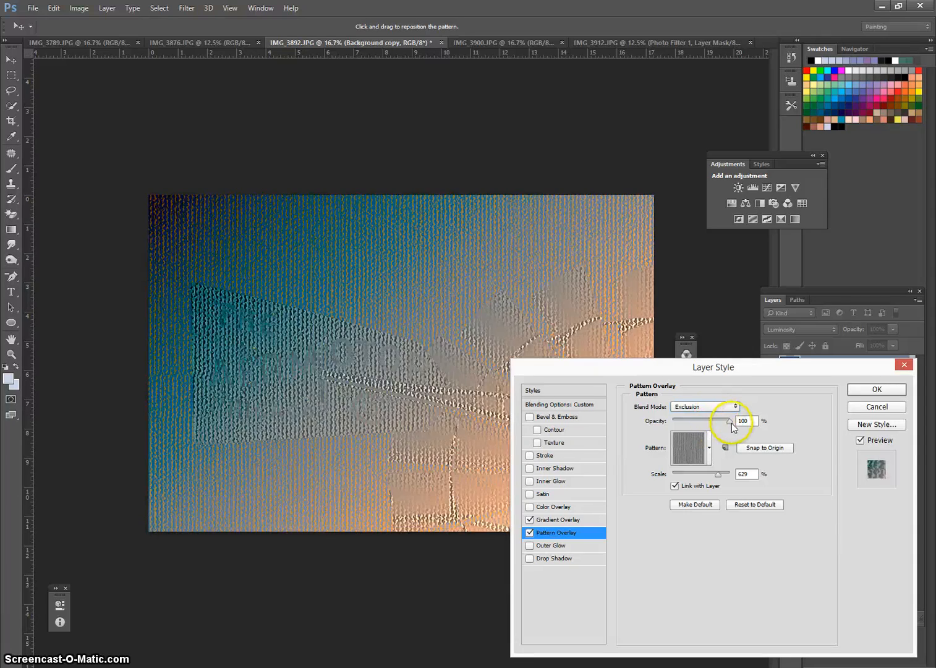
Set the Pattern Overlay's opacity to 68% and its blend mode to Soft Light.
click(734, 424)
text(50)
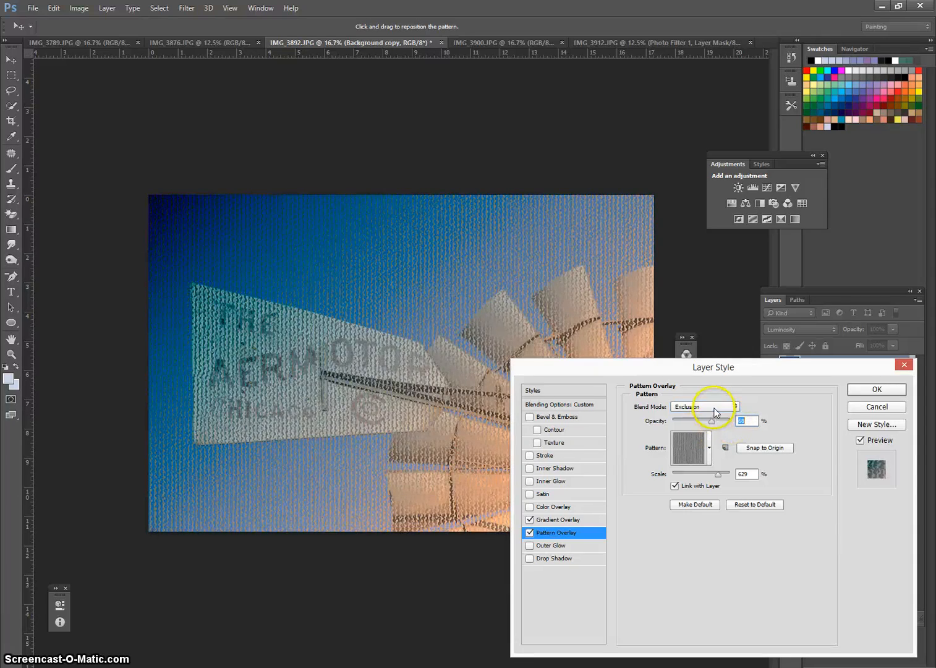
click(715, 408)
click(702, 418)
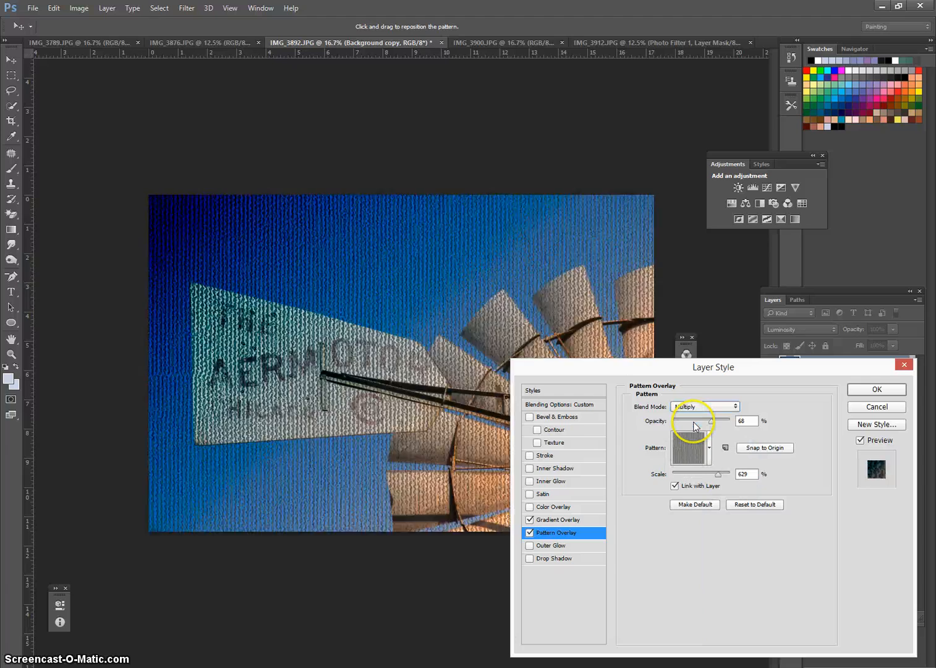
key(Down)
key(Down)
key(Down)
key(Down)
key(Down)
key(Down)
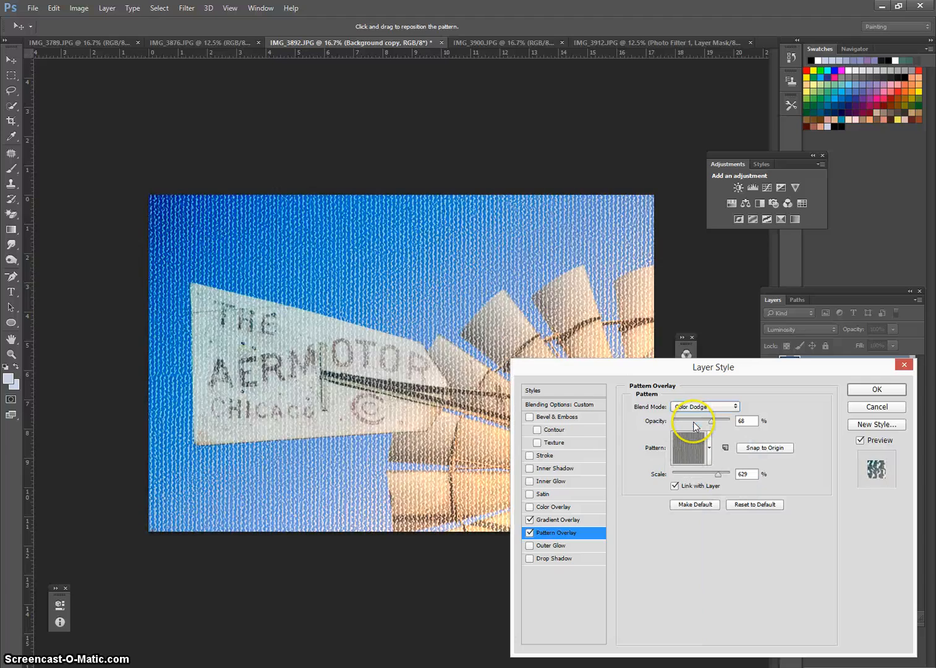
key(Down)
key(Down)
key(Down)
key(Down)
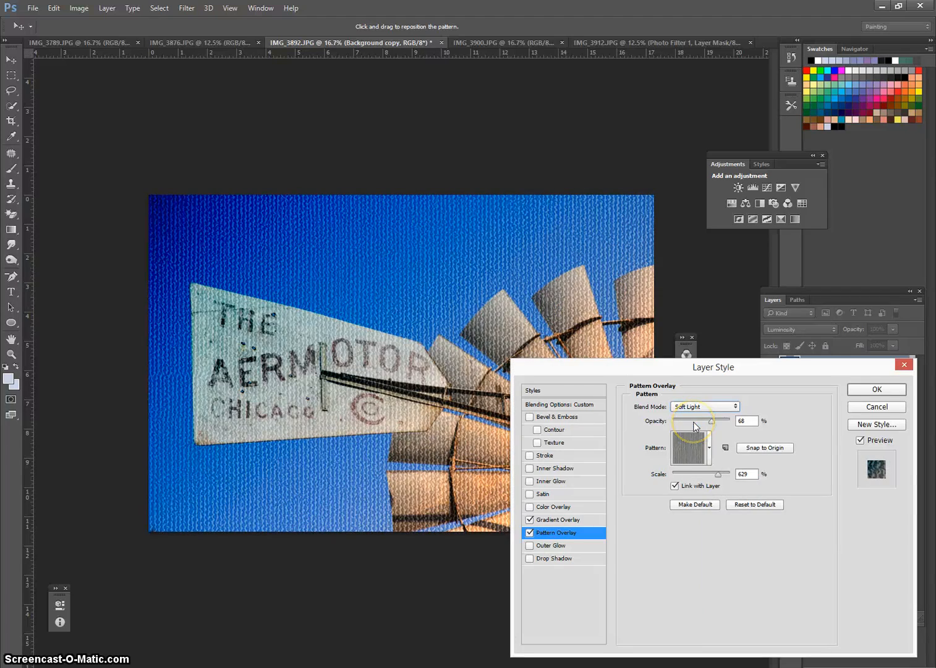
Replace the patterns with the Rock Patterns set, compare several on the photo, and choose the rounded pebbles pattern.
drag(665, 368, 552, 344)
click(609, 432)
click(651, 457)
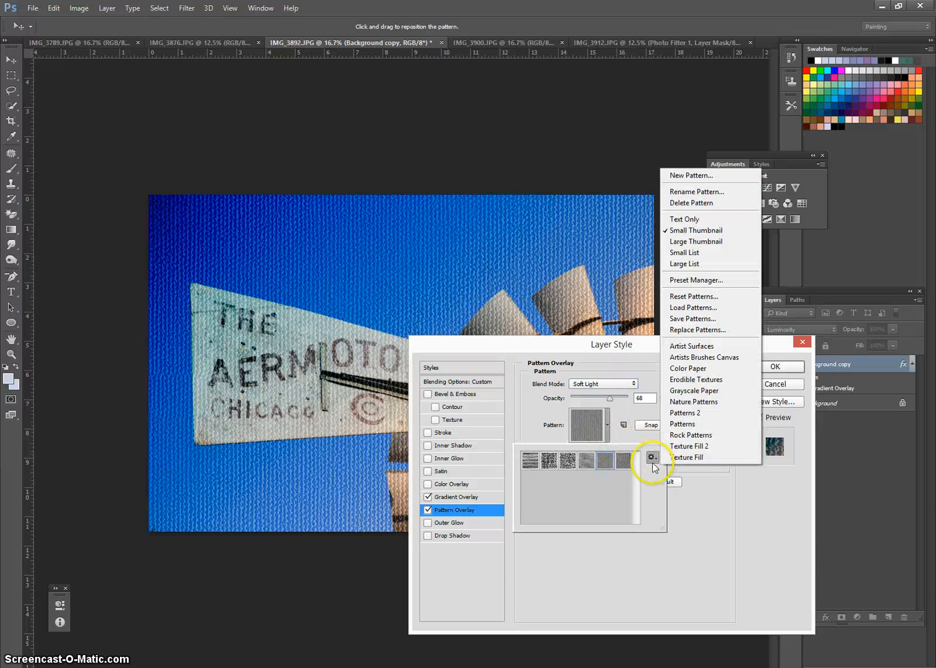
click(714, 436)
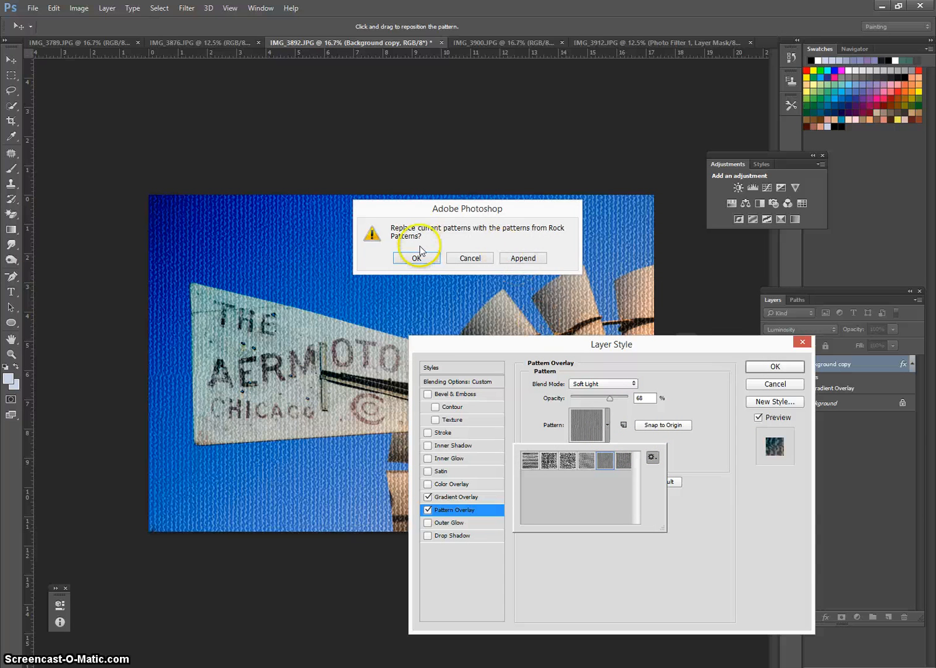
click(425, 262)
click(605, 460)
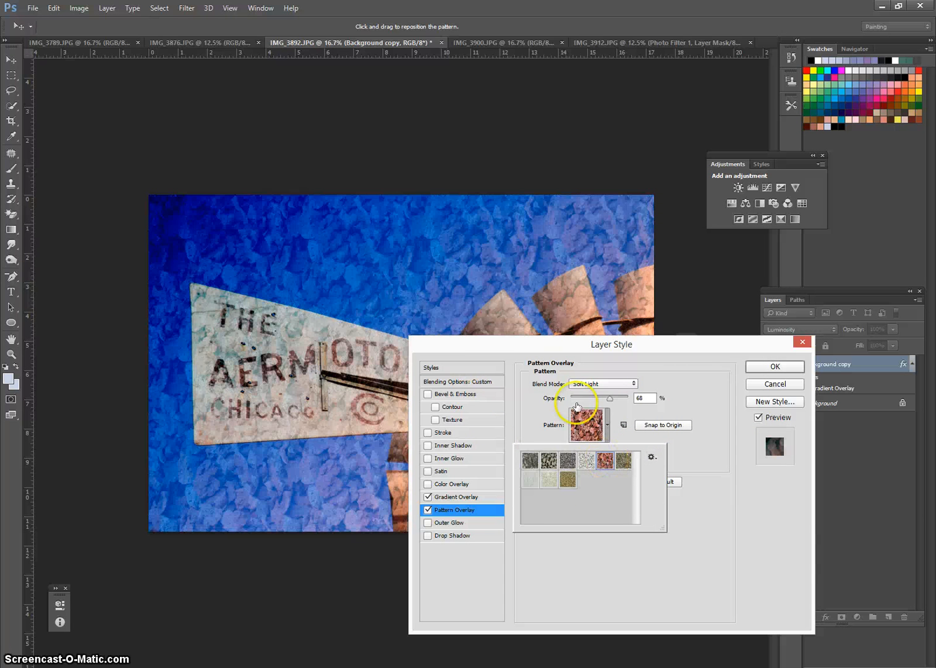
click(589, 461)
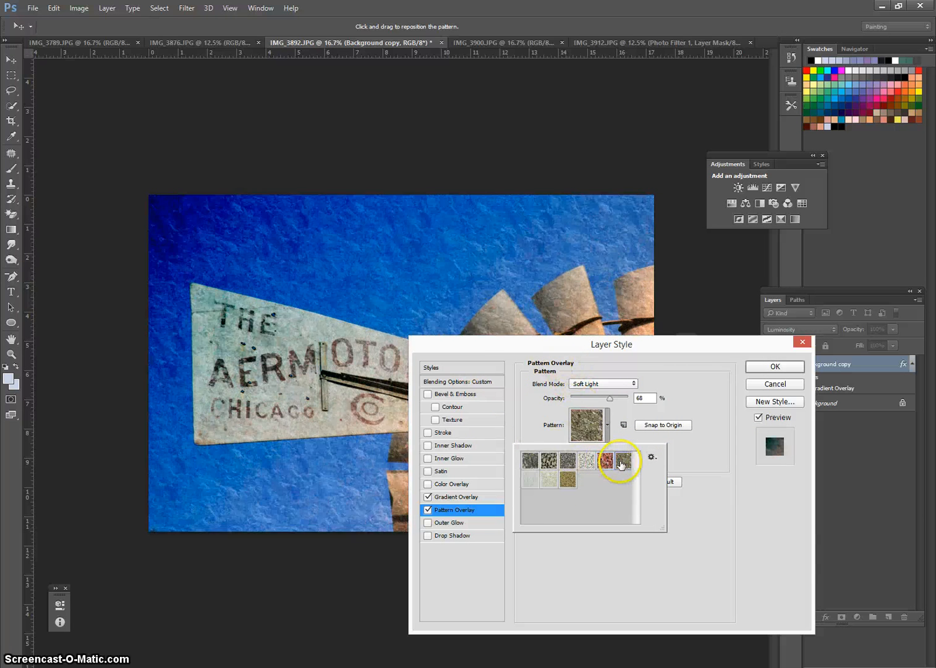
click(550, 460)
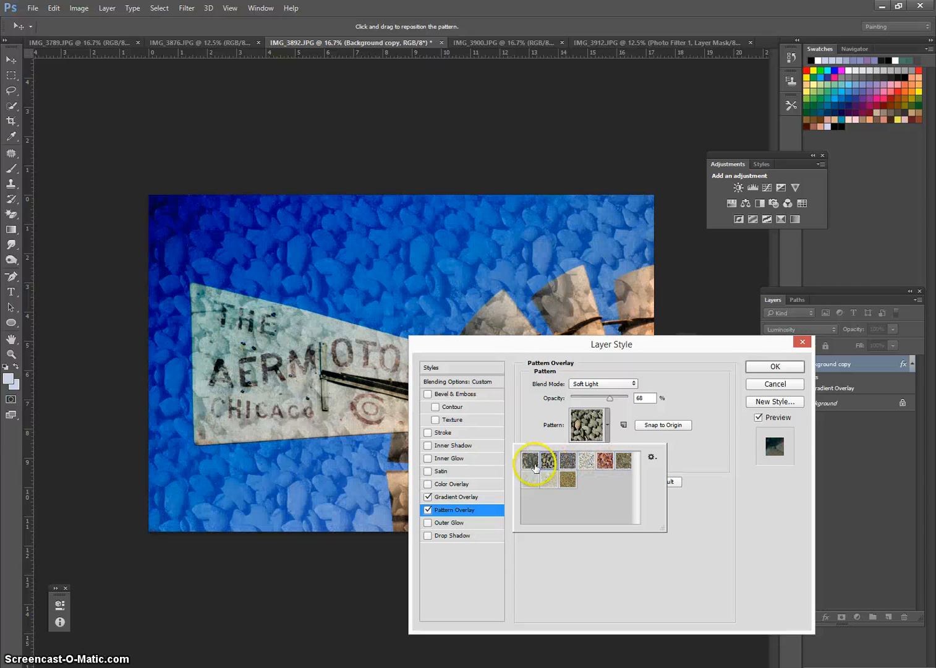
Set the pebble Pattern Overlay's opacity to 49% and its scale to 1000%.
drag(548, 345, 664, 282)
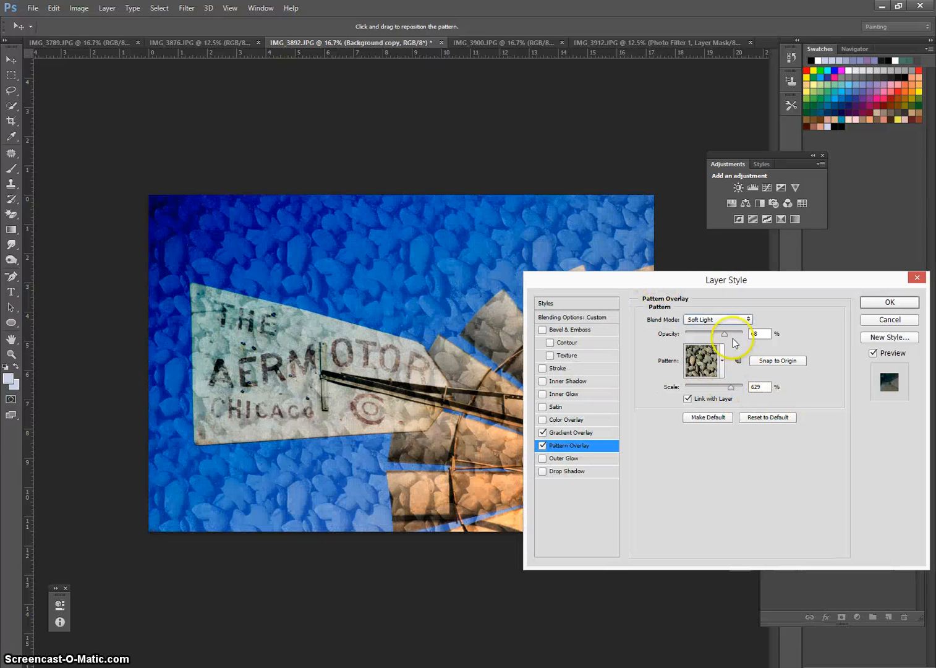
mouse_move(725, 339)
mouse_down()
mouse_move(732, 345)
mouse_move(722, 339)
mouse_up()
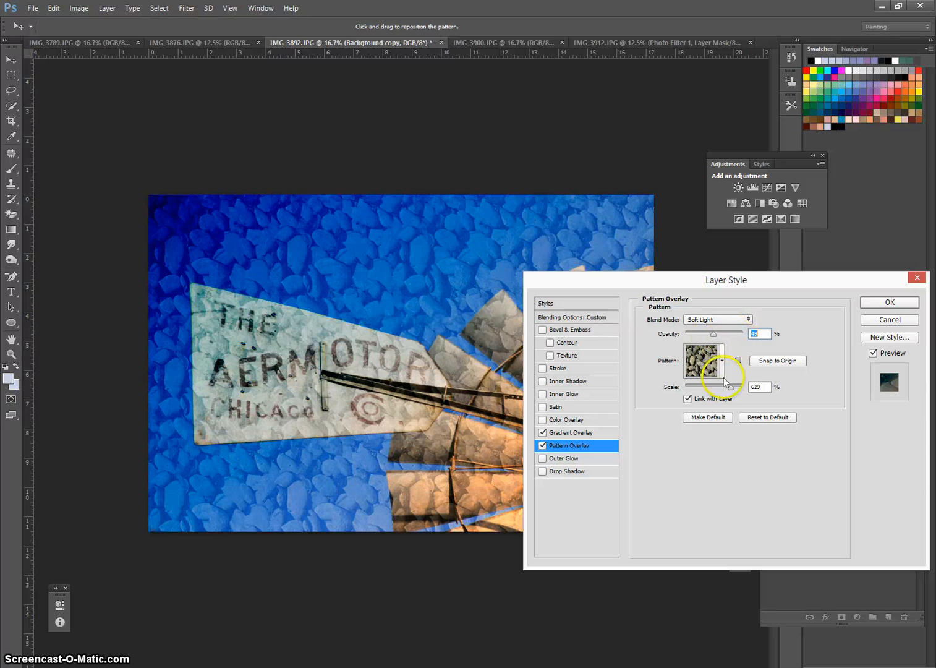
drag(732, 392, 742, 387)
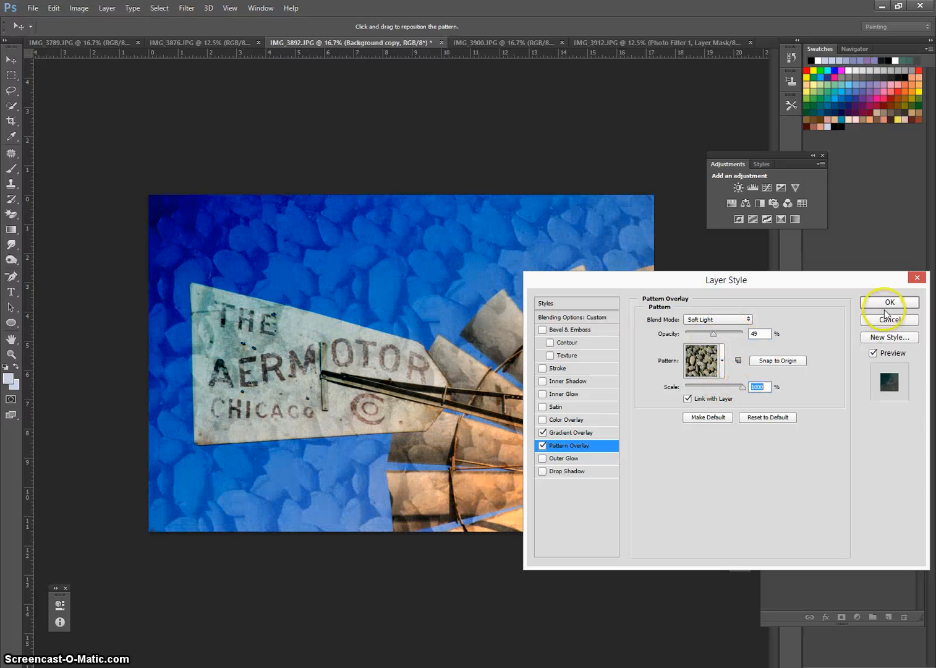
Change the Pattern Overlay's blend mode from Soft Light so the pebble texture shows more strongly, and apply the layer styles.
click(738, 320)
click(712, 374)
key(Return)
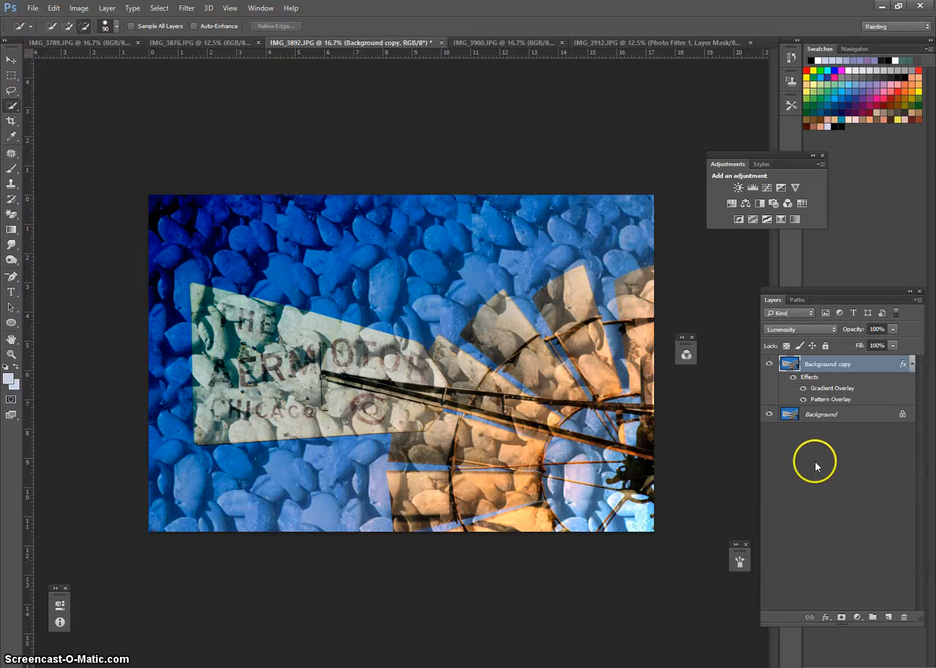
Toggle the layer's effects to compare the photo with and without them, leaving Gradient Overlay visible and Pattern Overlay hidden.
click(803, 399)
click(803, 388)
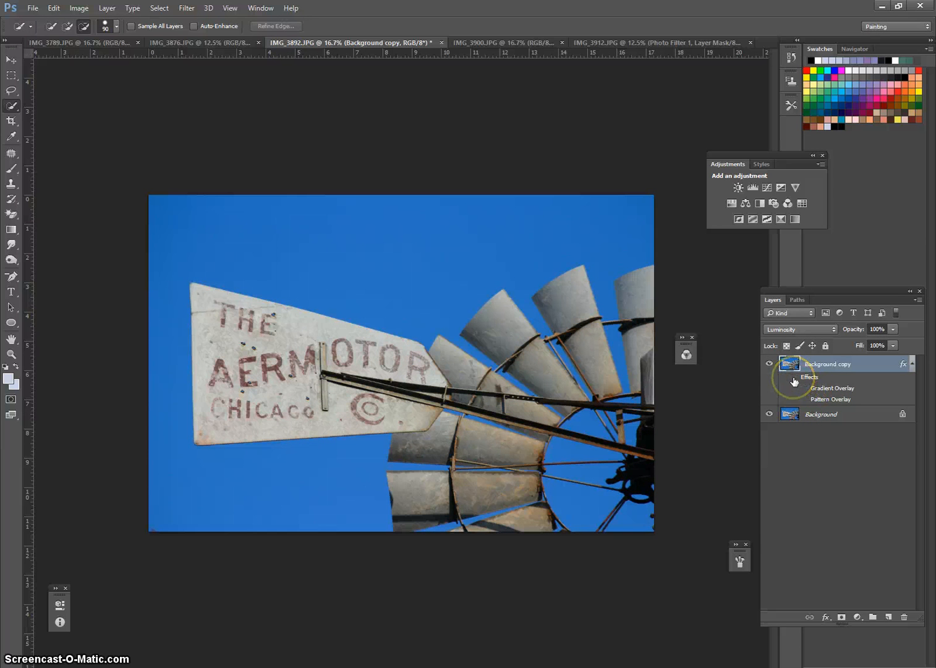
click(794, 377)
click(804, 388)
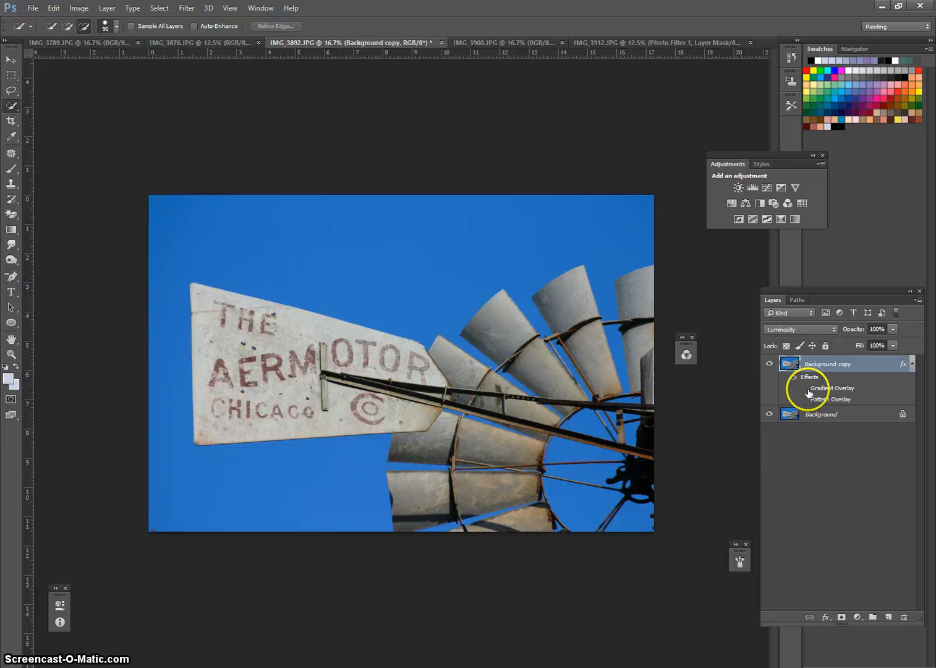
click(804, 399)
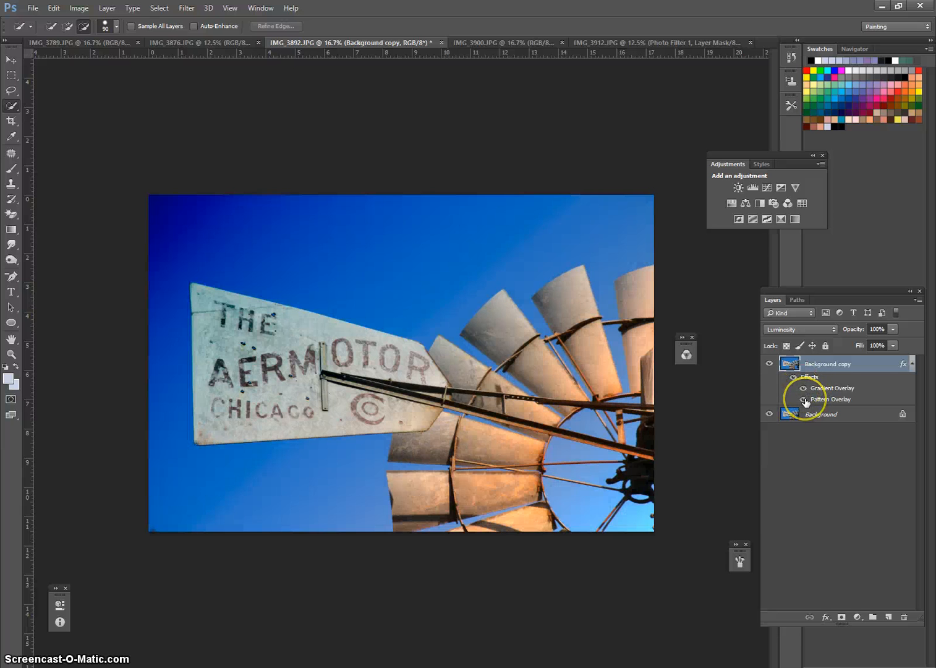
click(805, 399)
click(805, 399)
Add a Curves adjustment layer that darkens the shadows and lifts the highlights in a gentle S-curve, and set its blend mode to Luminosity.
click(767, 188)
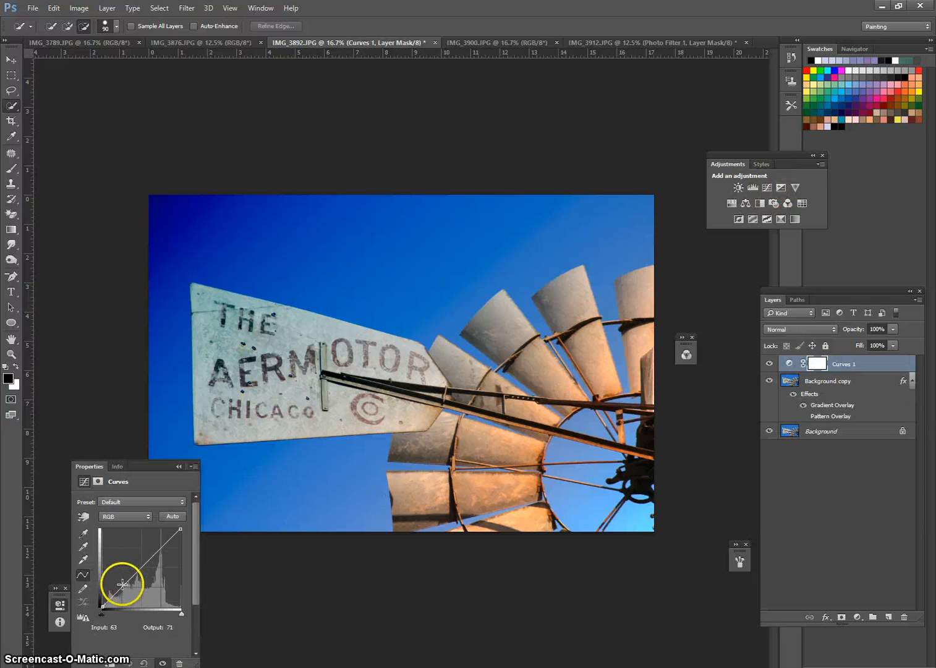
click(83, 516)
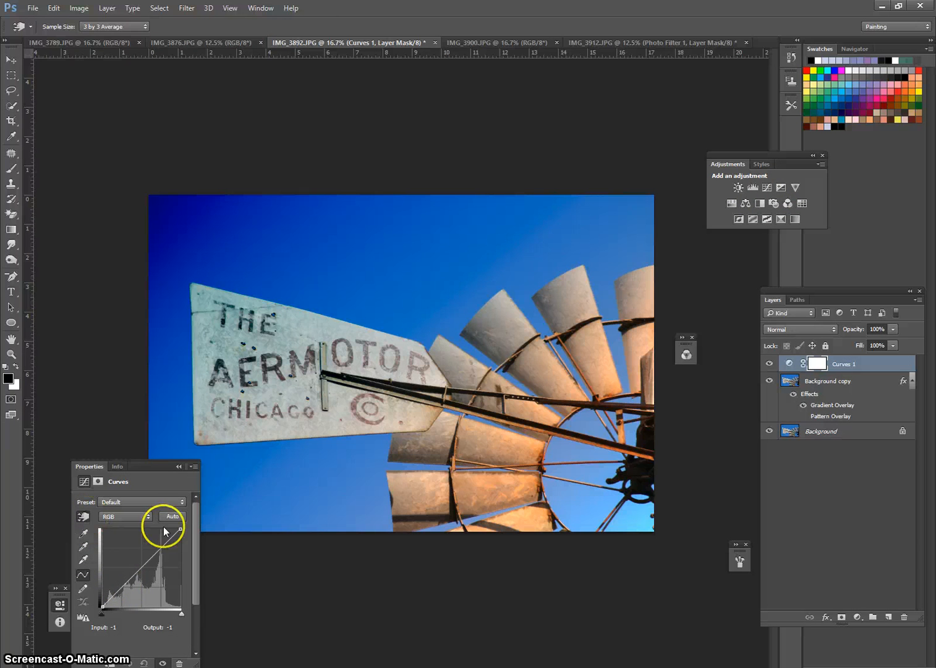
click(126, 581)
drag(126, 582, 126, 584)
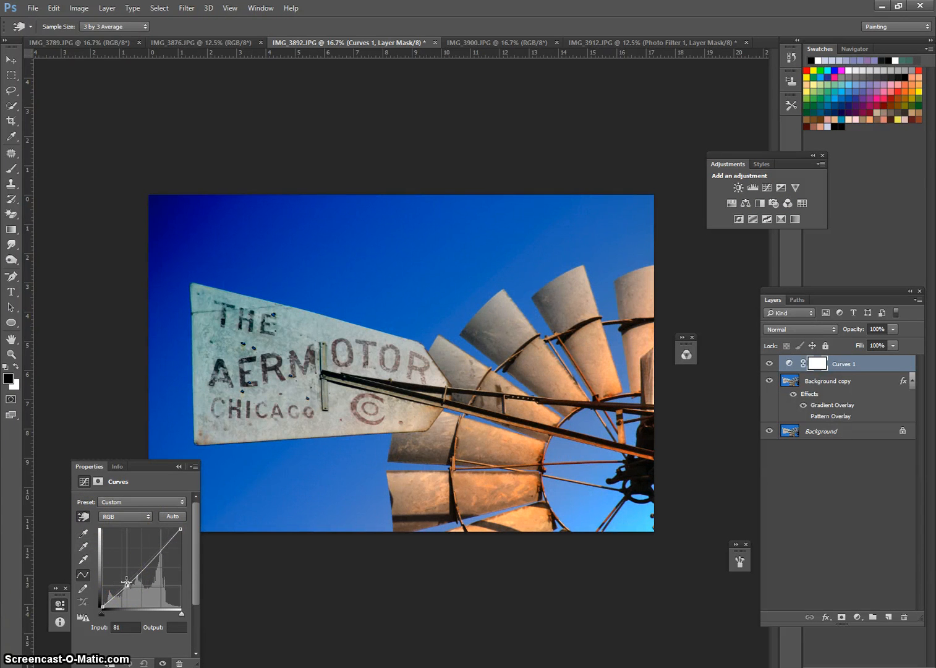
mouse_move(291, 463)
mouse_down()
mouse_move(265, 471)
mouse_move(272, 469)
mouse_up()
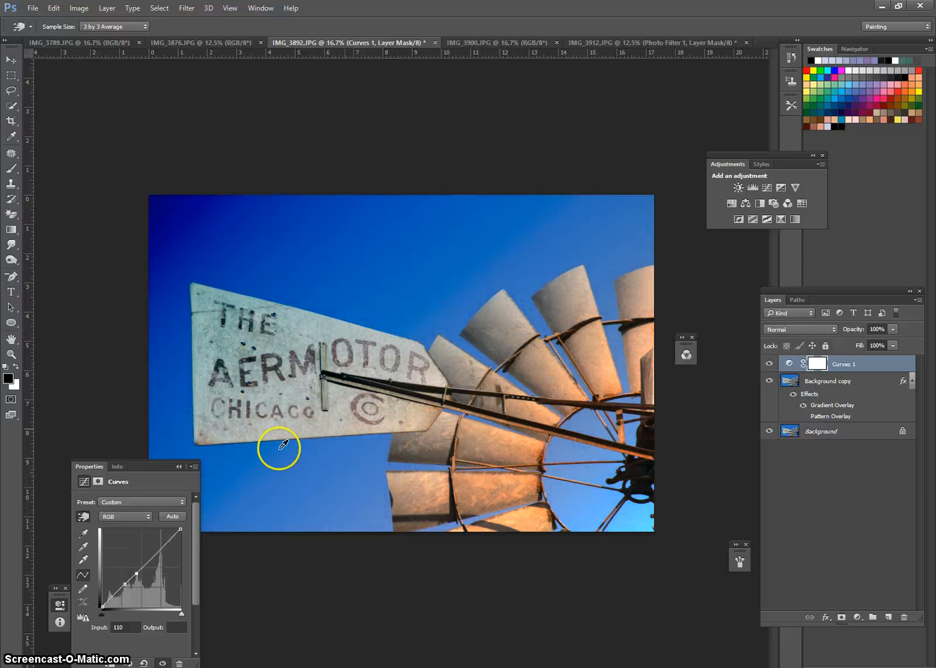
drag(382, 372, 386, 365)
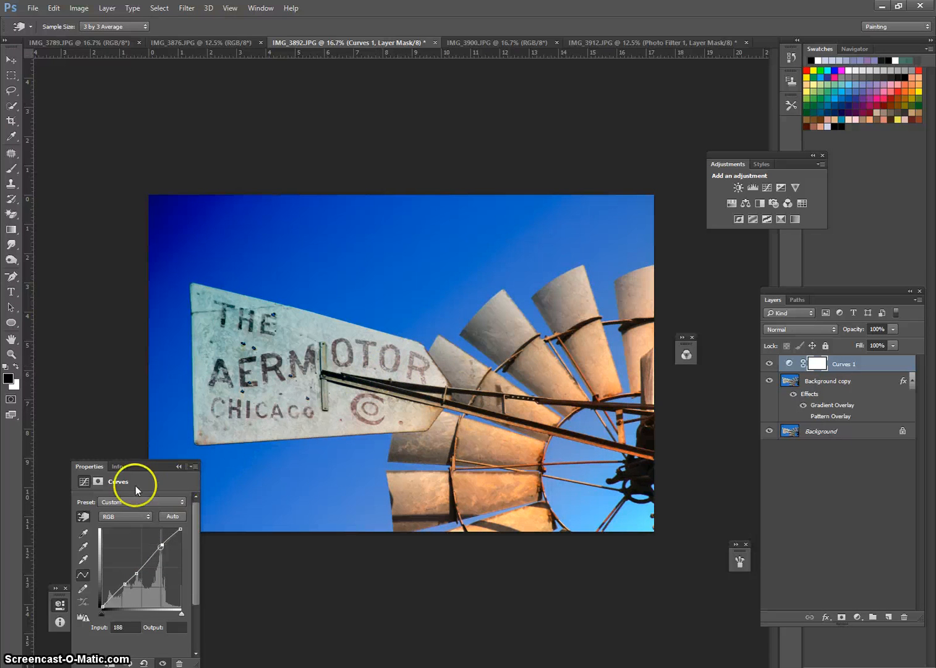
click(804, 329)
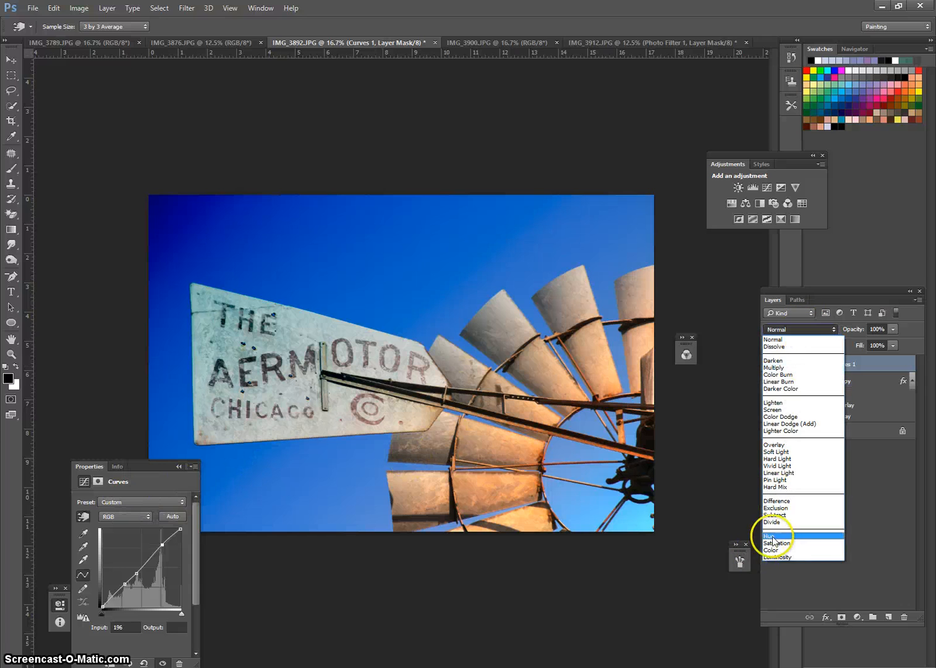
click(786, 556)
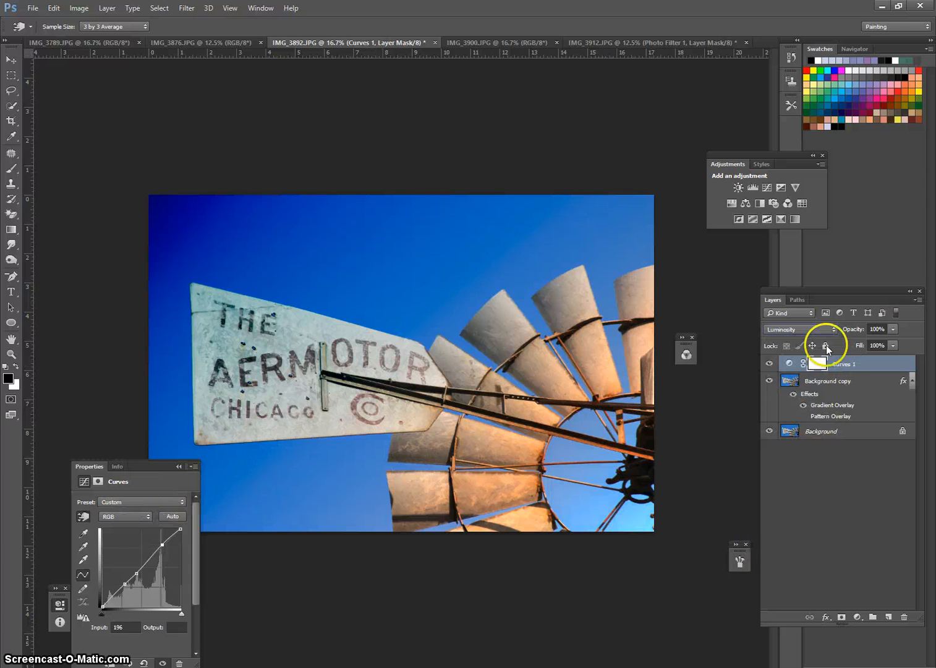